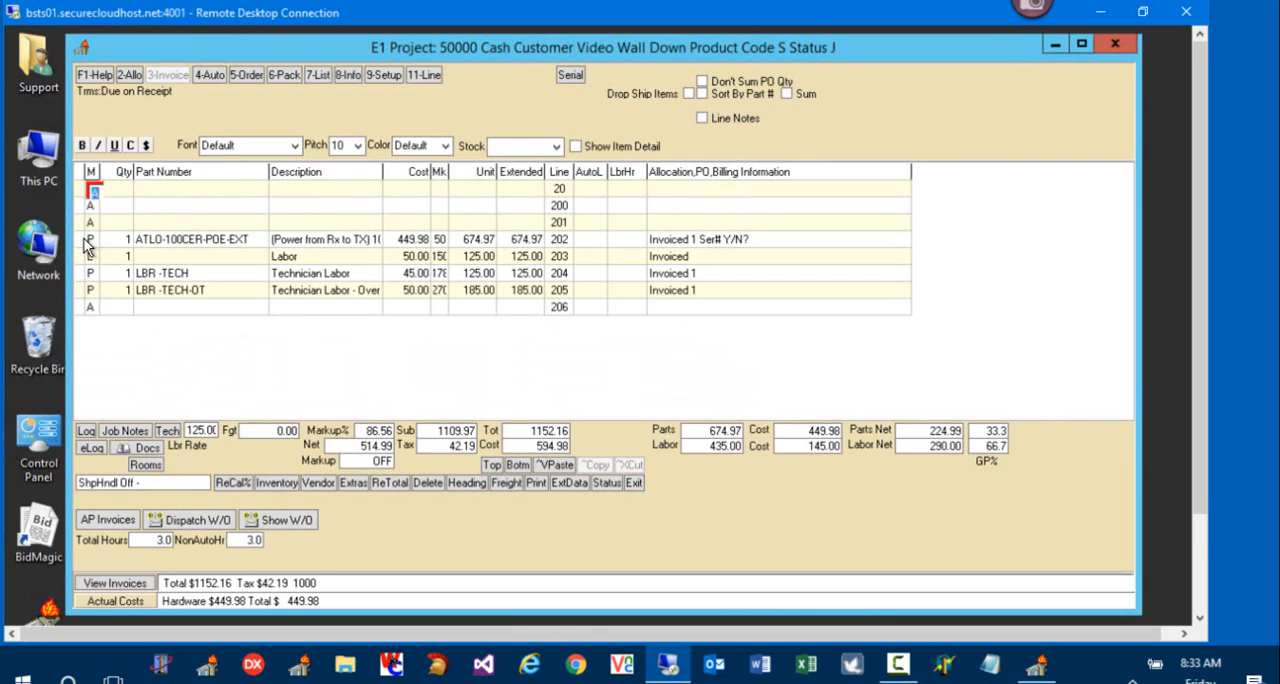
Step: Copy the ATLO-100CER-POE-EXT part line 202 and paste it onto the empty line 206
click(92, 241)
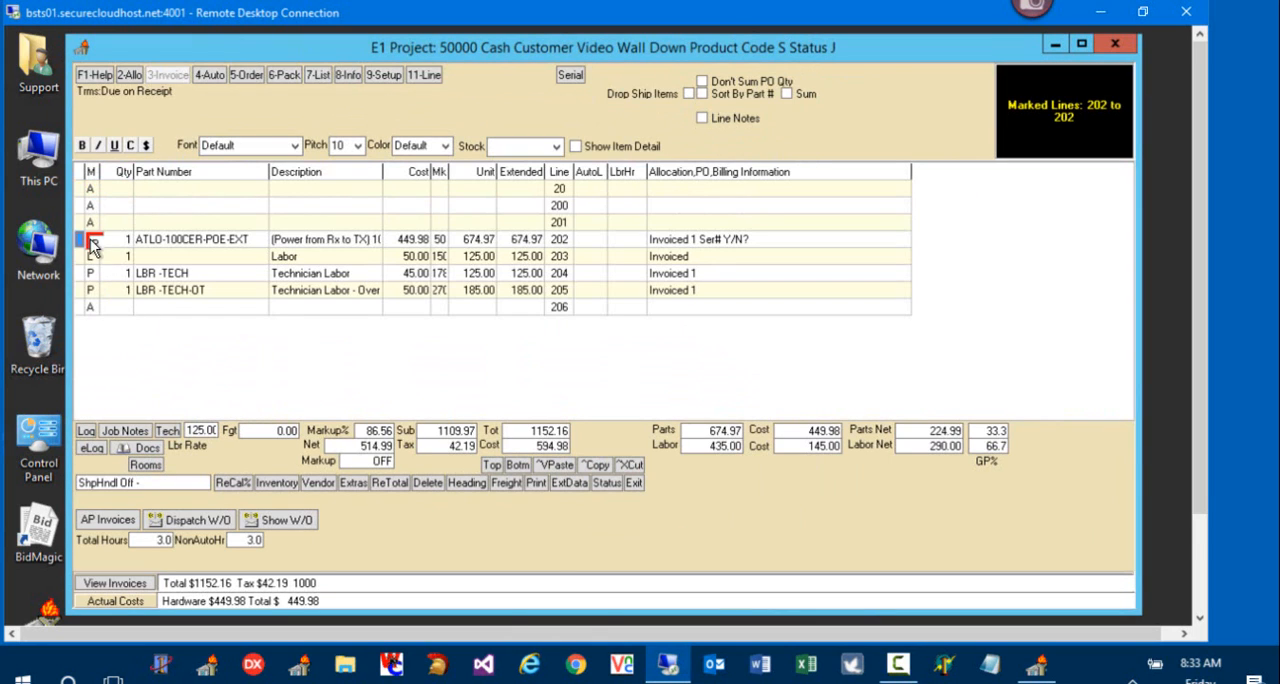
click(91, 309)
click(557, 466)
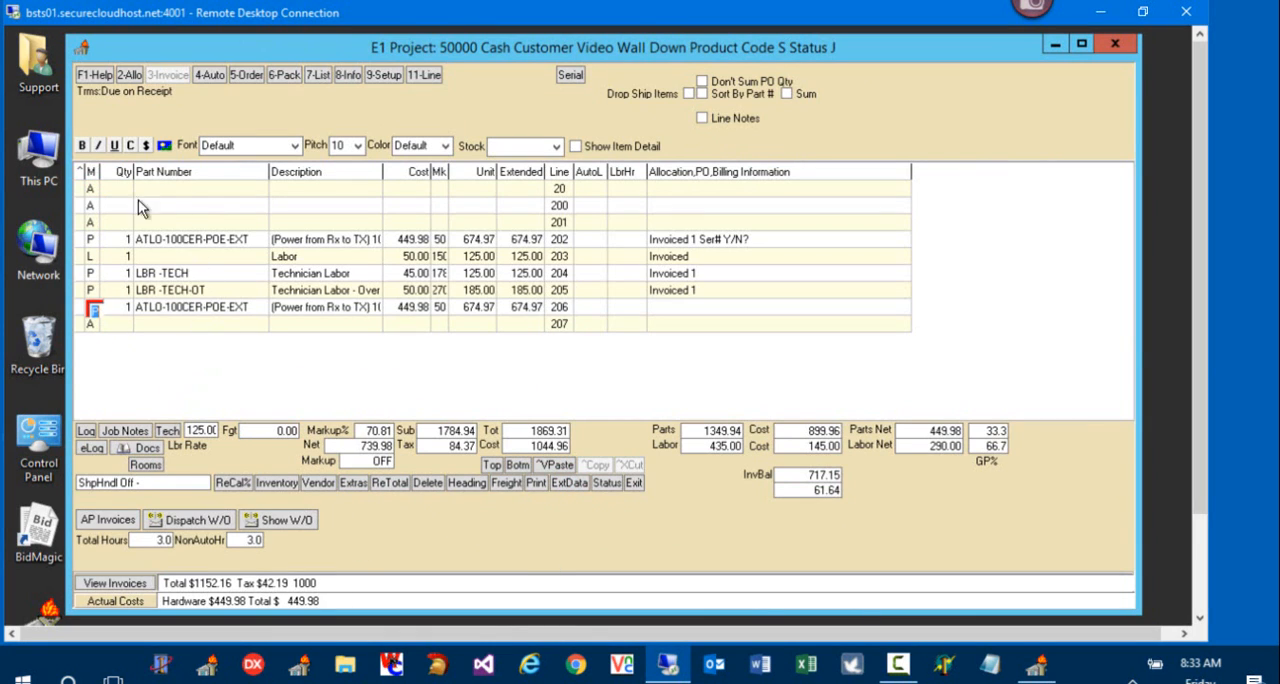
Step: Create a dedicated purchase order to Atlona for the part on line 206, without drop shipping and with the default heading
click(247, 76)
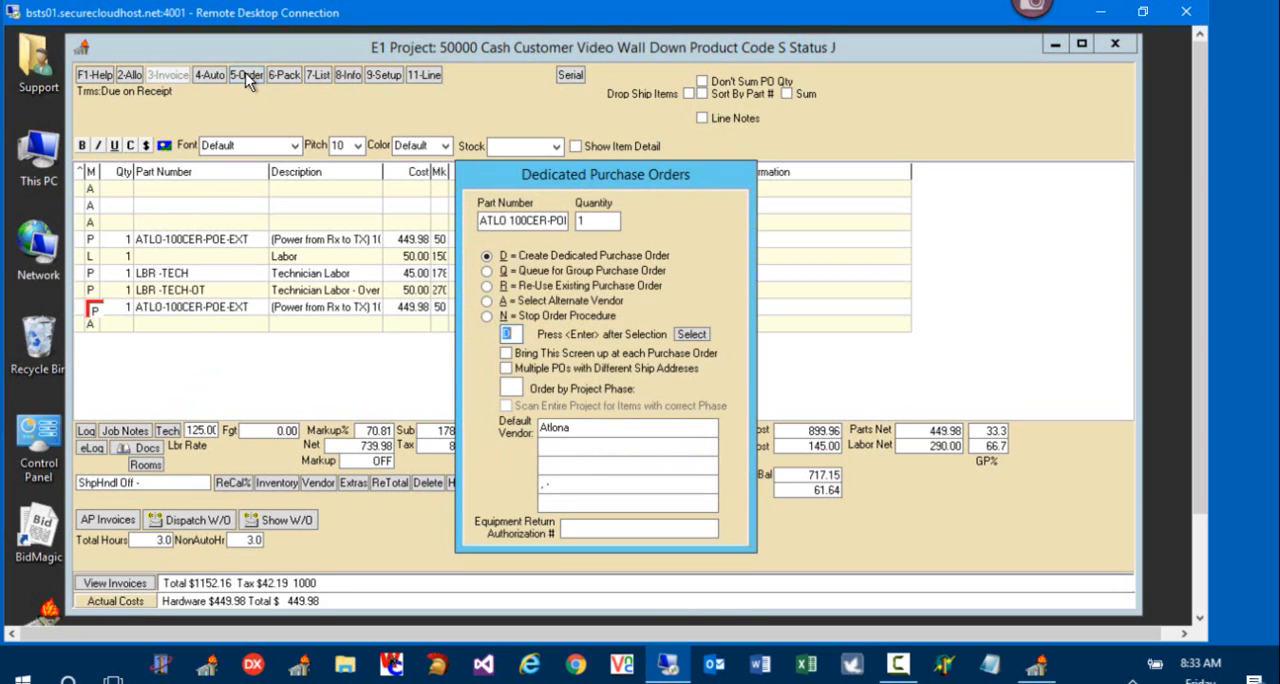
click(691, 334)
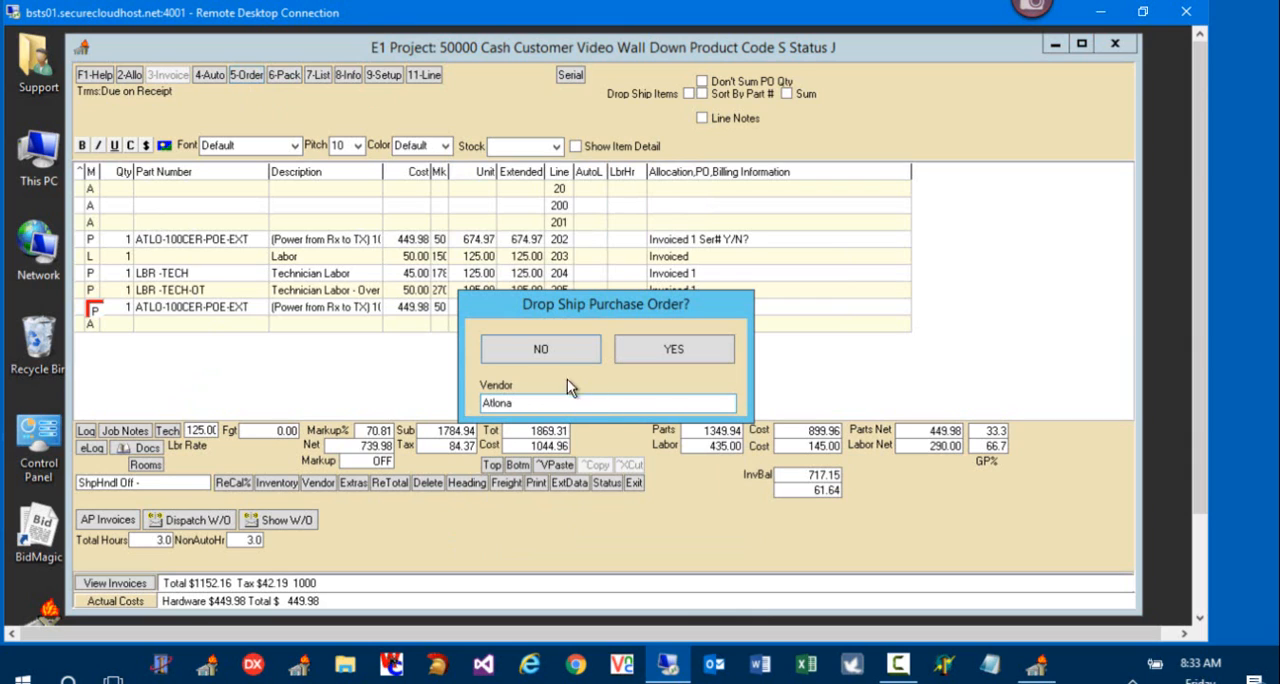
click(540, 350)
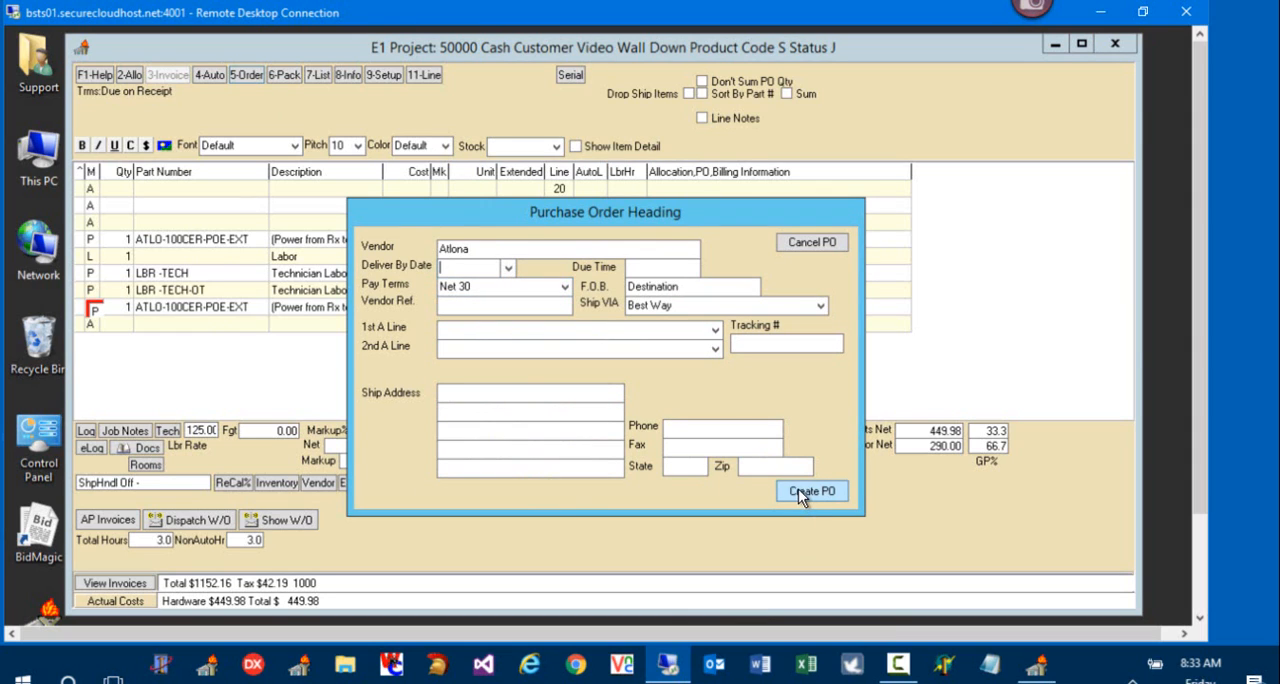
double_click(454, 250)
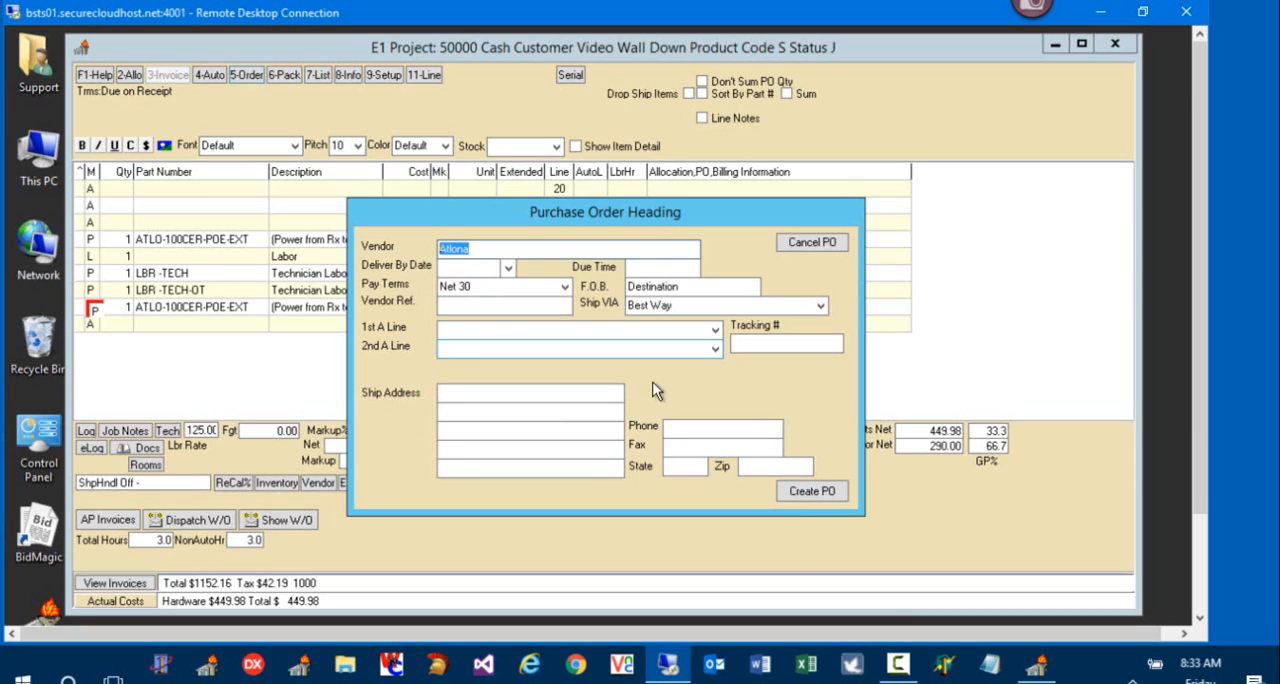
click(809, 491)
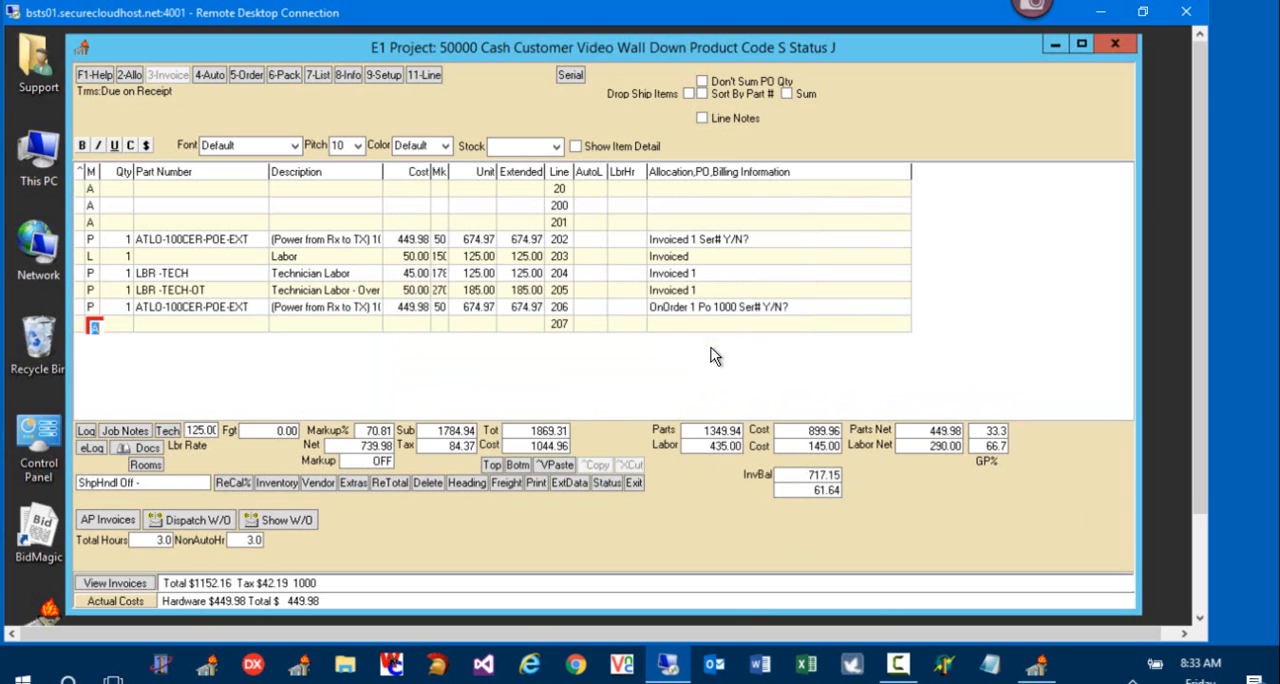
Step: Exit the project and commit its new status as 1 Service Wait Parts
click(634, 483)
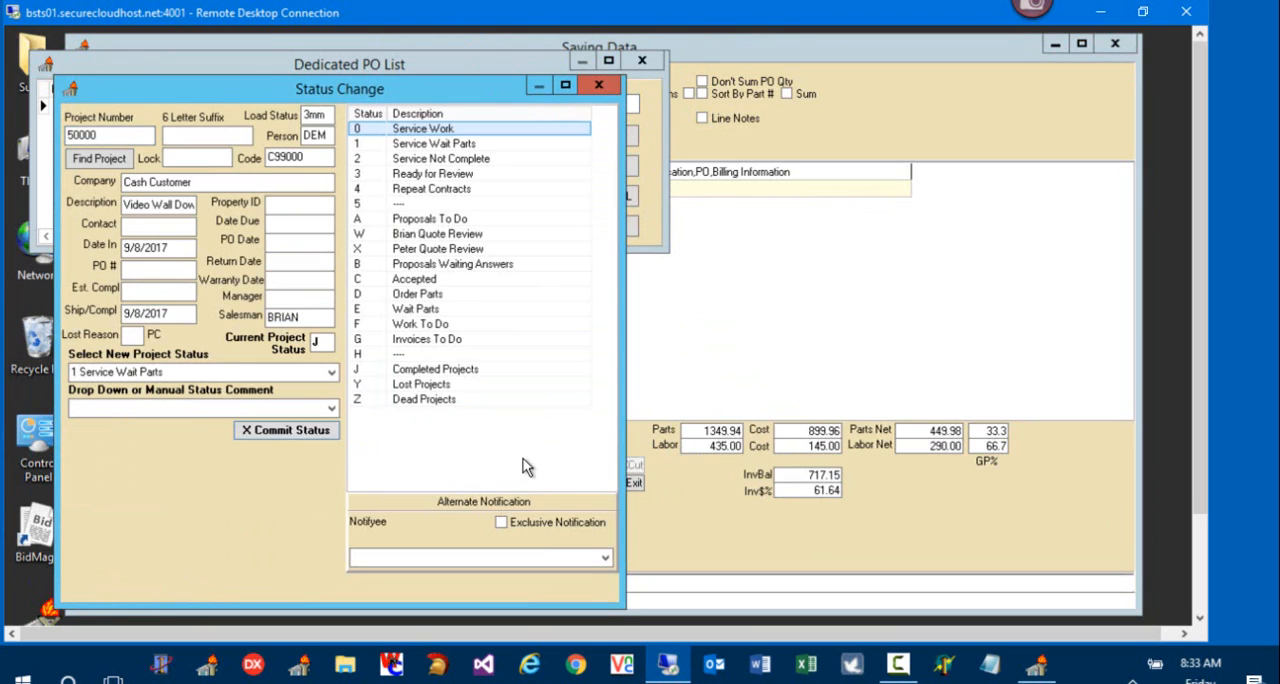
click(188, 370)
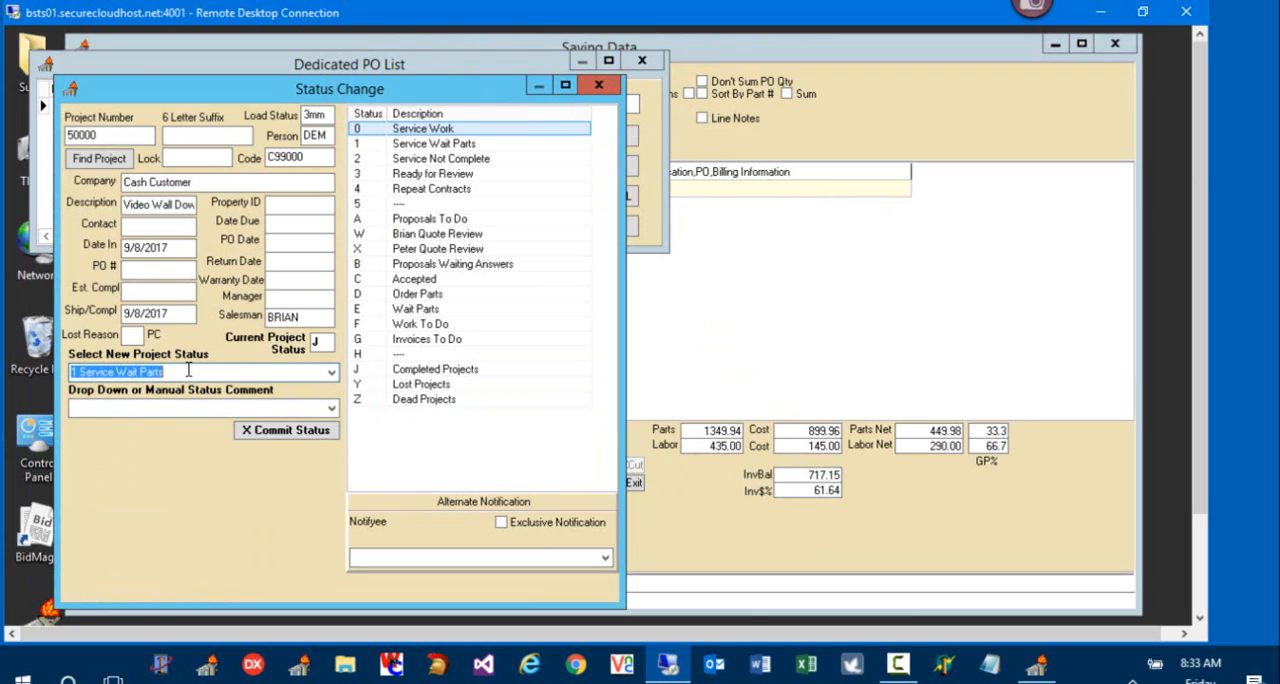
click(261, 434)
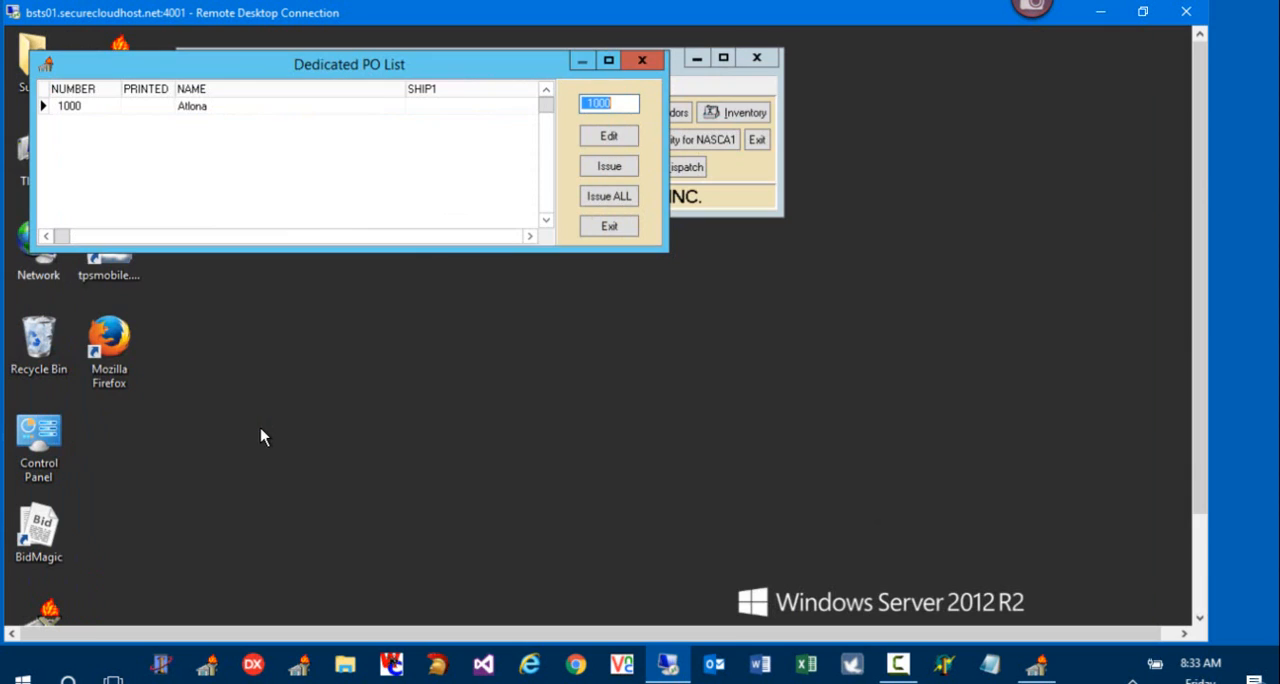
Step: Preview the dedicated Atlona purchase order, change its status to Issued, and close the dedicated purchase order list
click(190, 106)
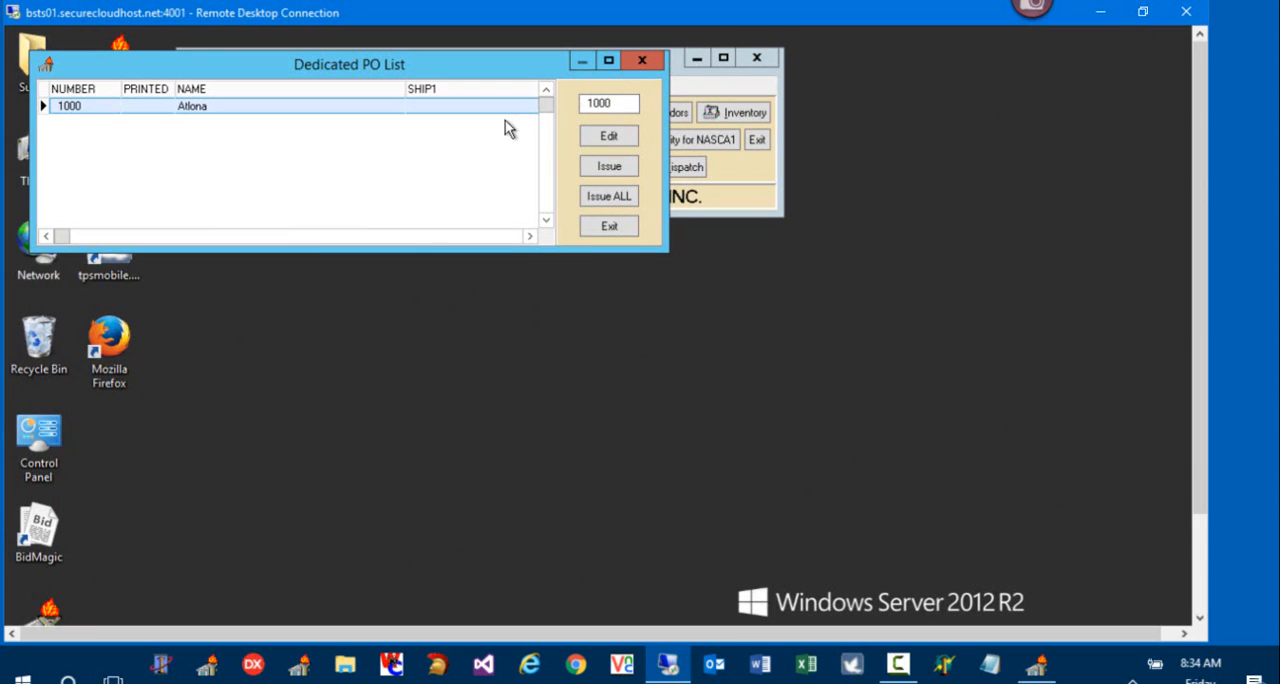
click(606, 166)
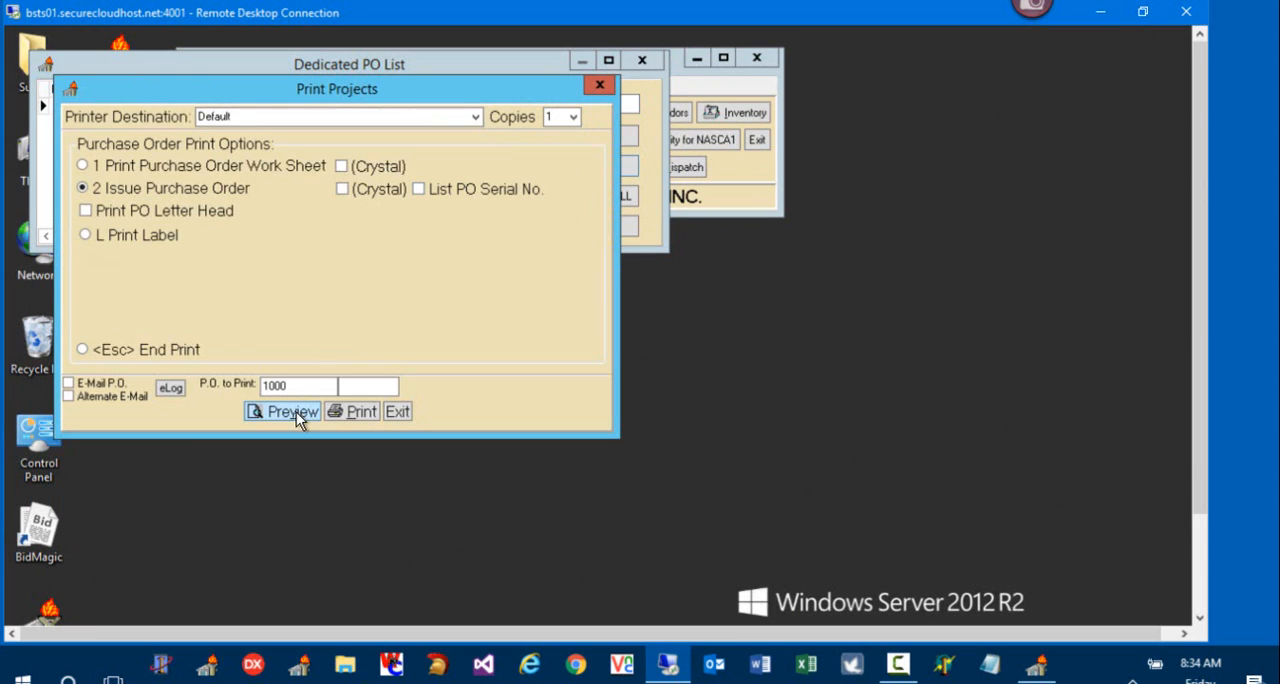
click(118, 386)
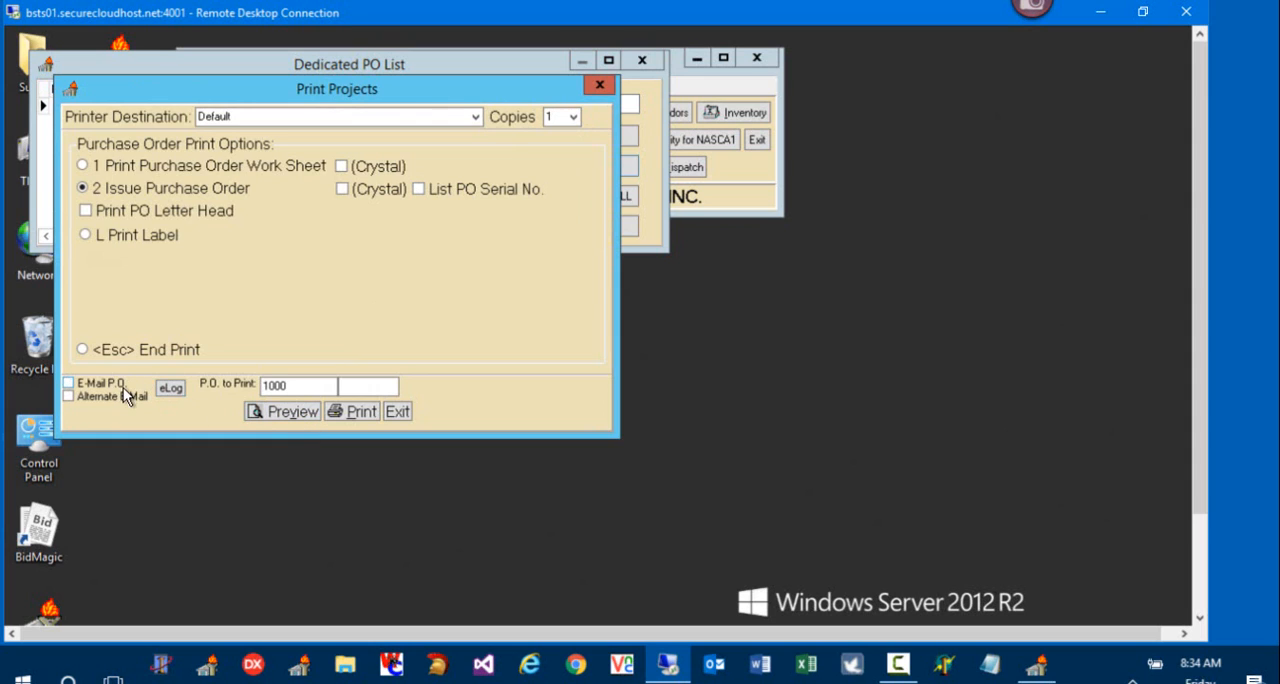
click(292, 416)
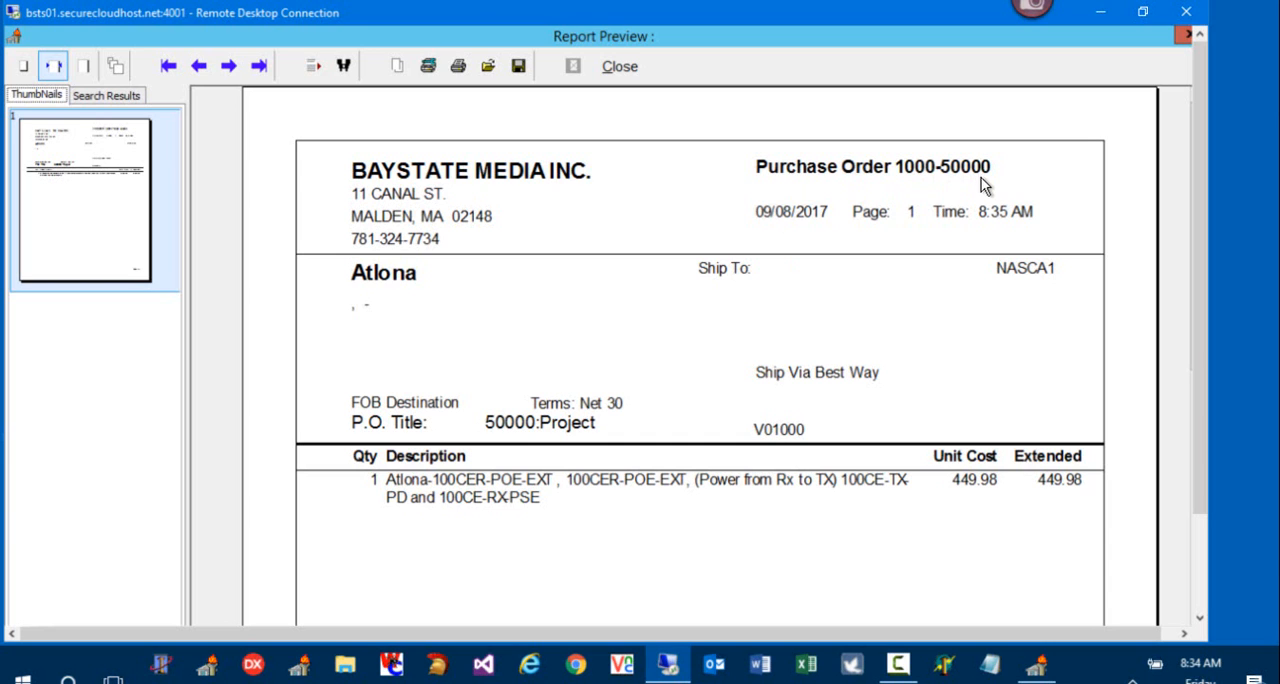
click(628, 68)
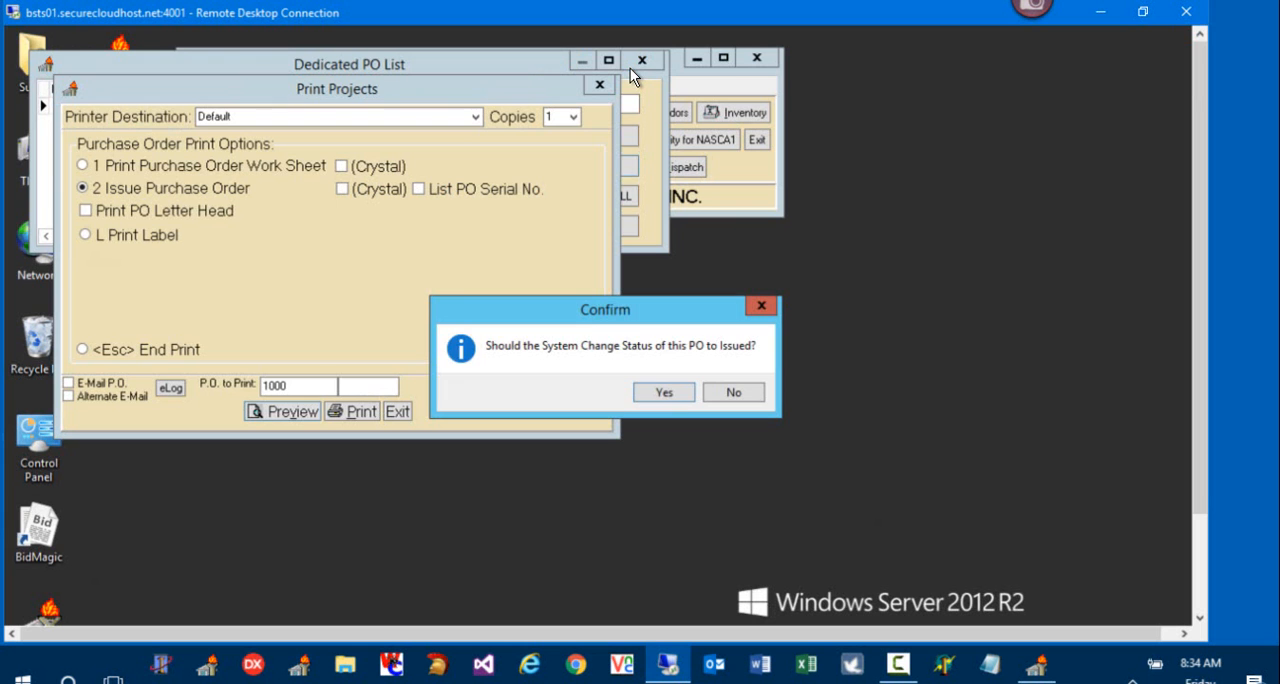
click(666, 392)
click(397, 412)
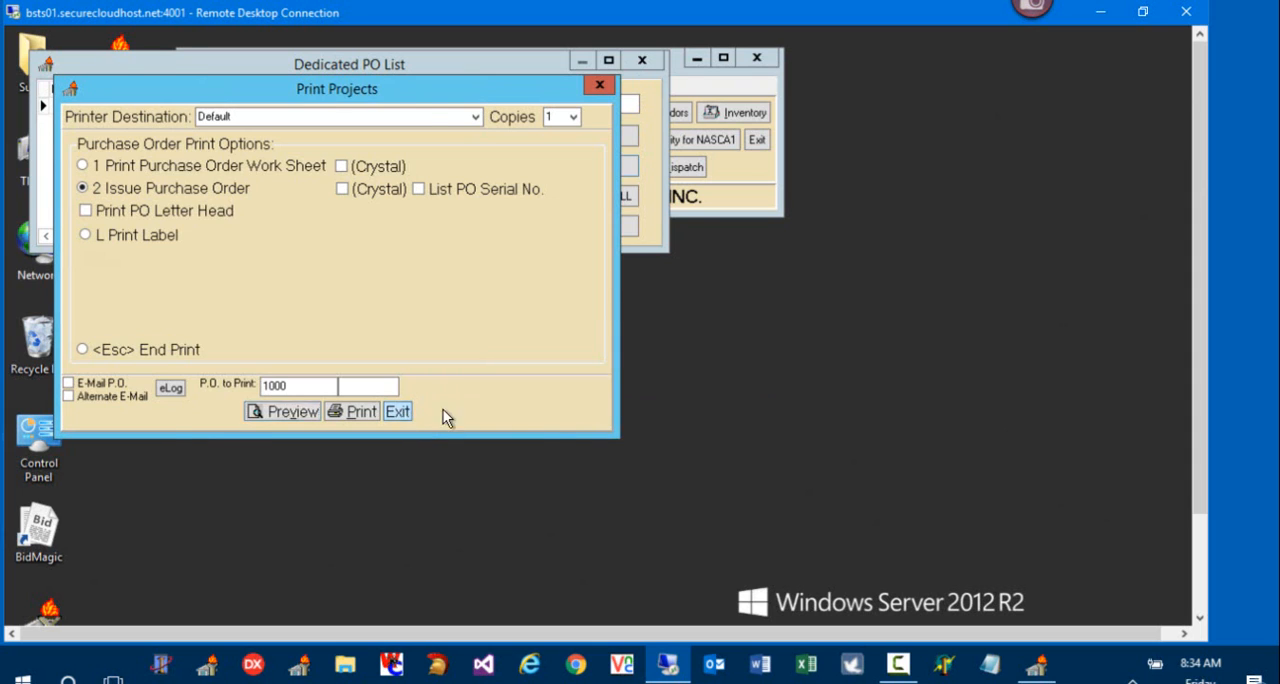
click(640, 63)
Step: Look up the Atlona purchase order by its number for receiving and receive all its items as complete
click(278, 178)
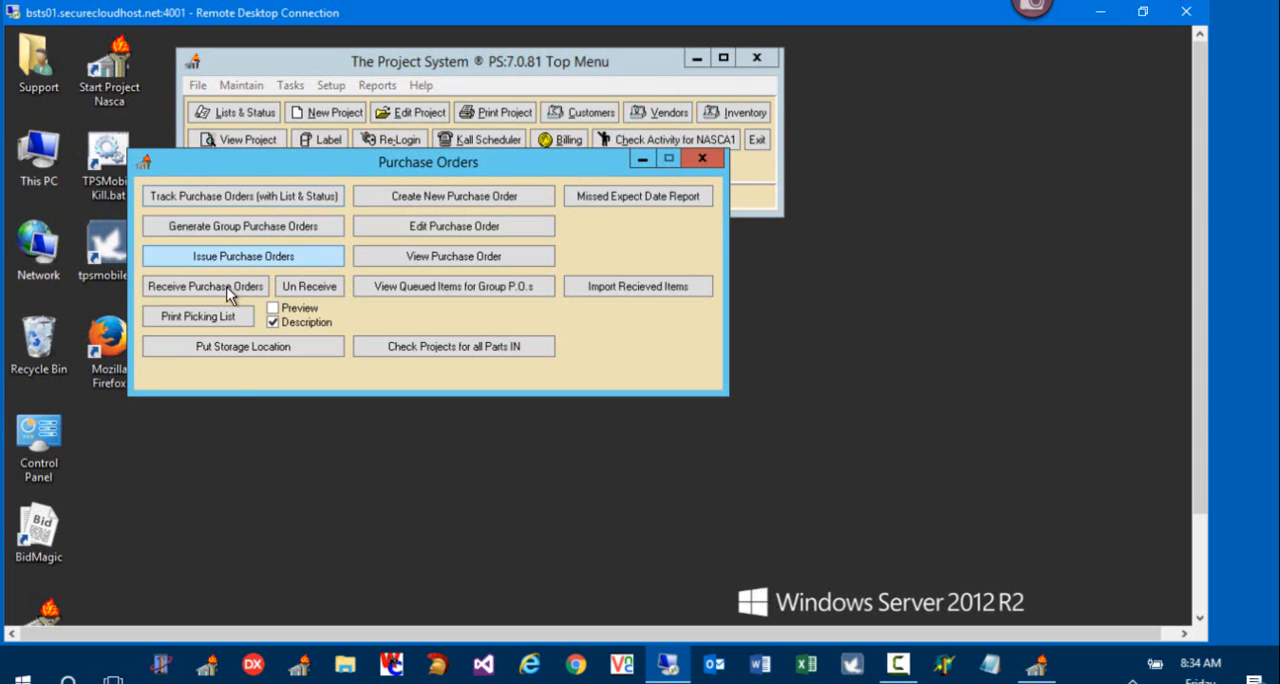
click(223, 290)
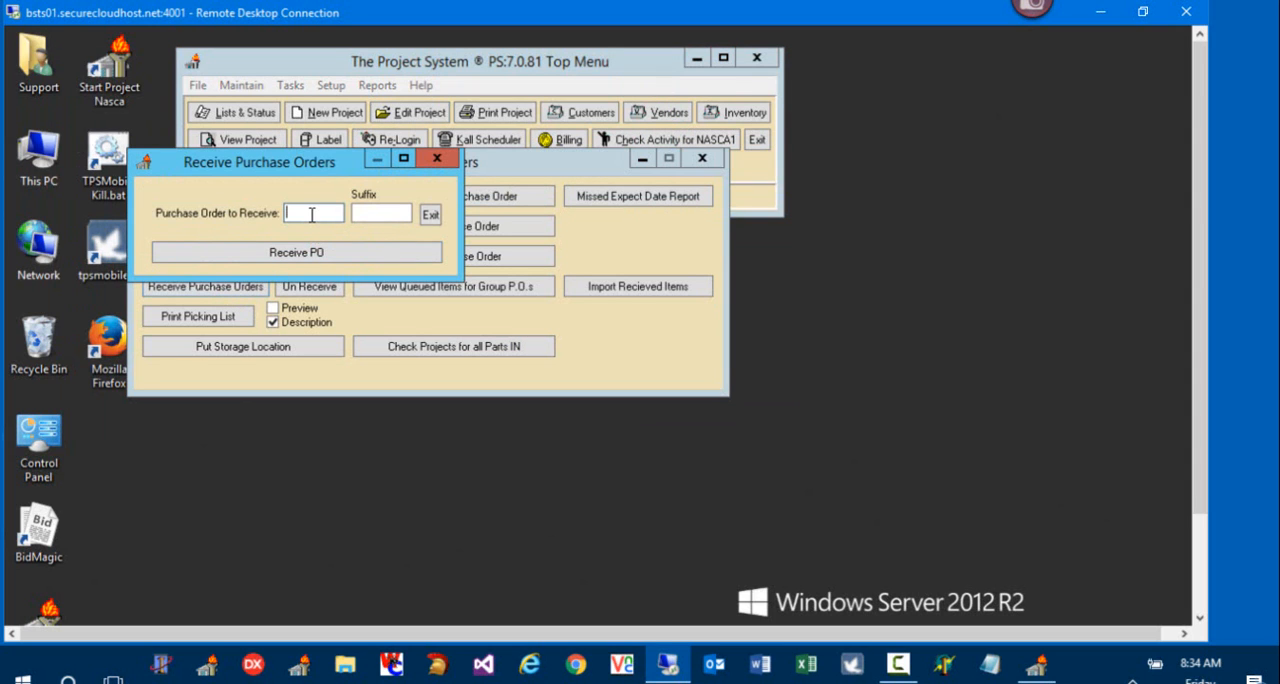
text(1000)
click(296, 252)
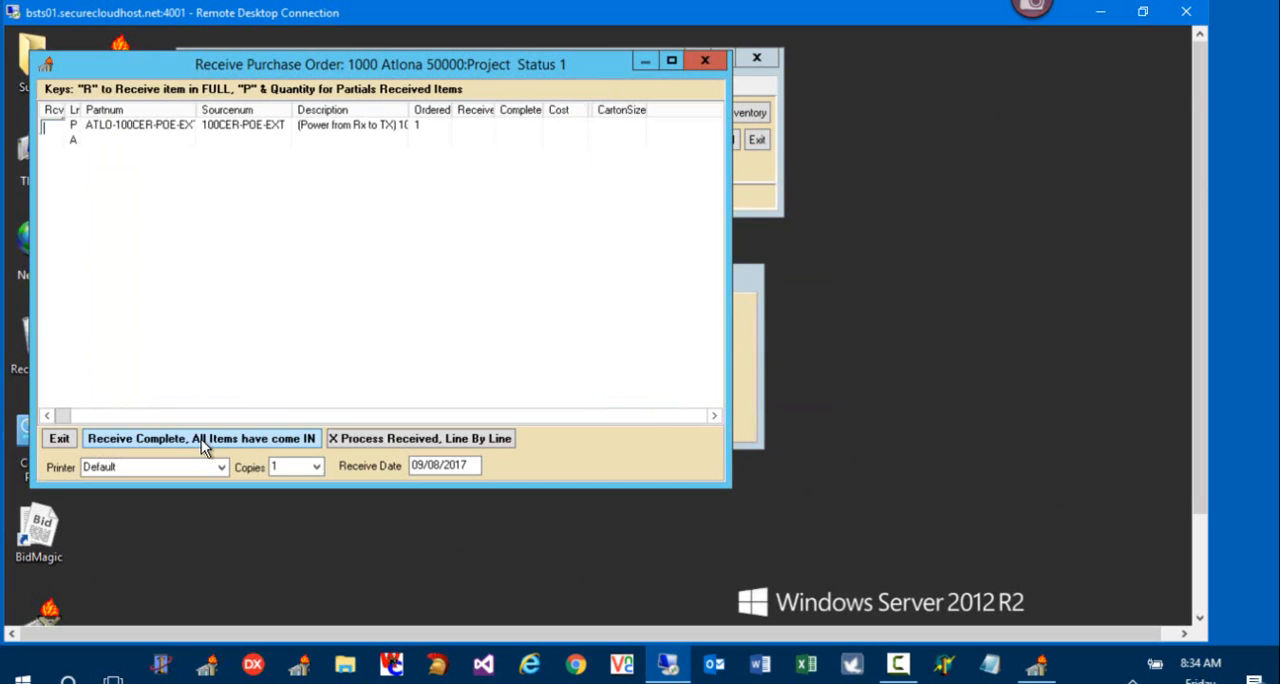
click(201, 439)
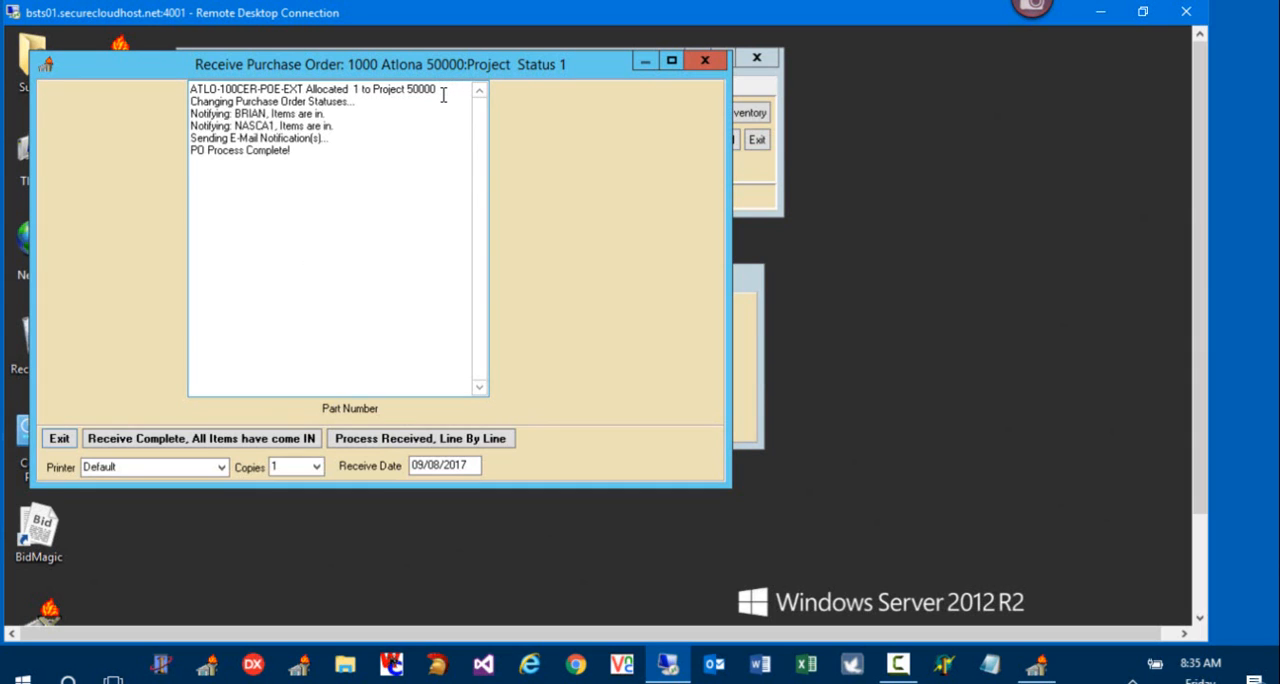
Step: Review the project allocation and notified users in the receiving log, and close the purchase order windows
drag(443, 91, 401, 90)
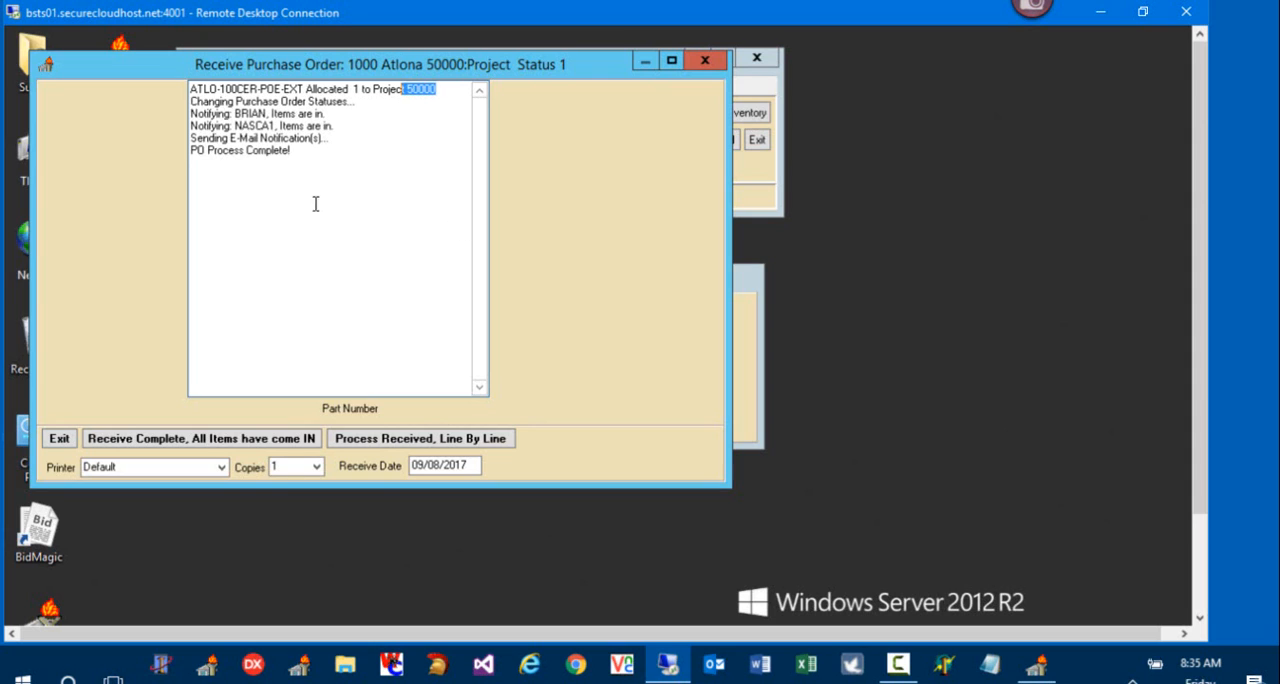
drag(271, 113, 236, 126)
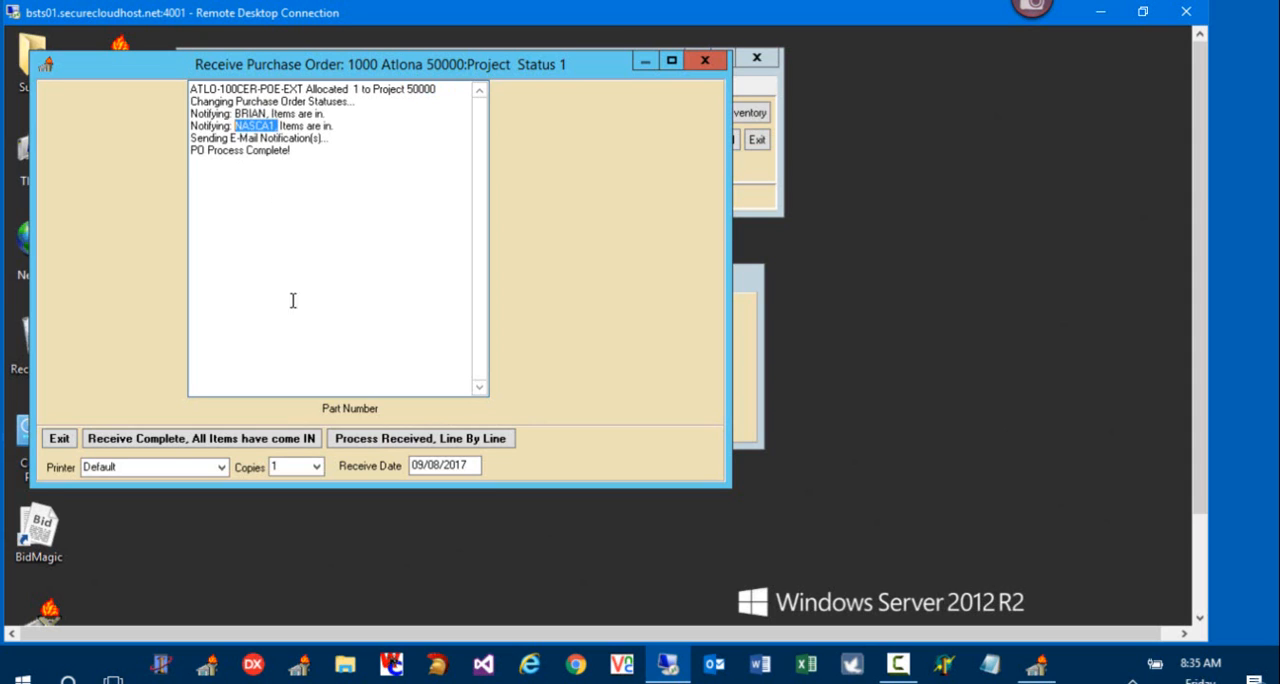
click(55, 437)
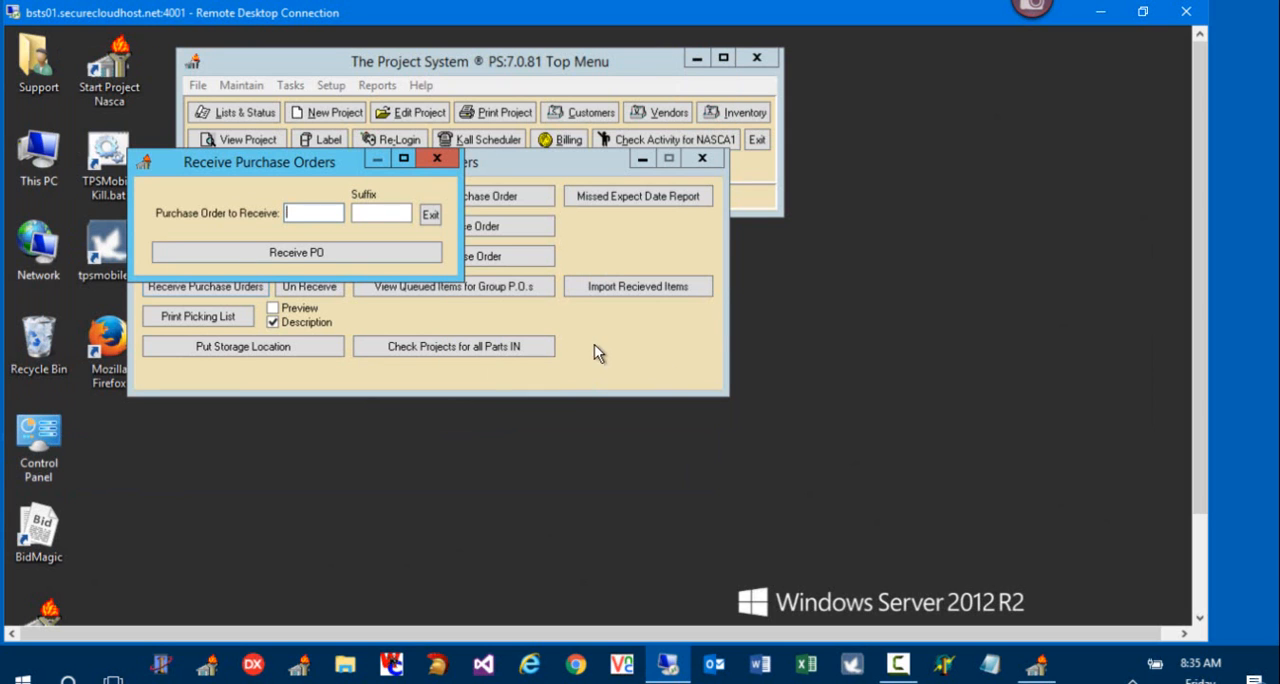
click(437, 159)
click(700, 160)
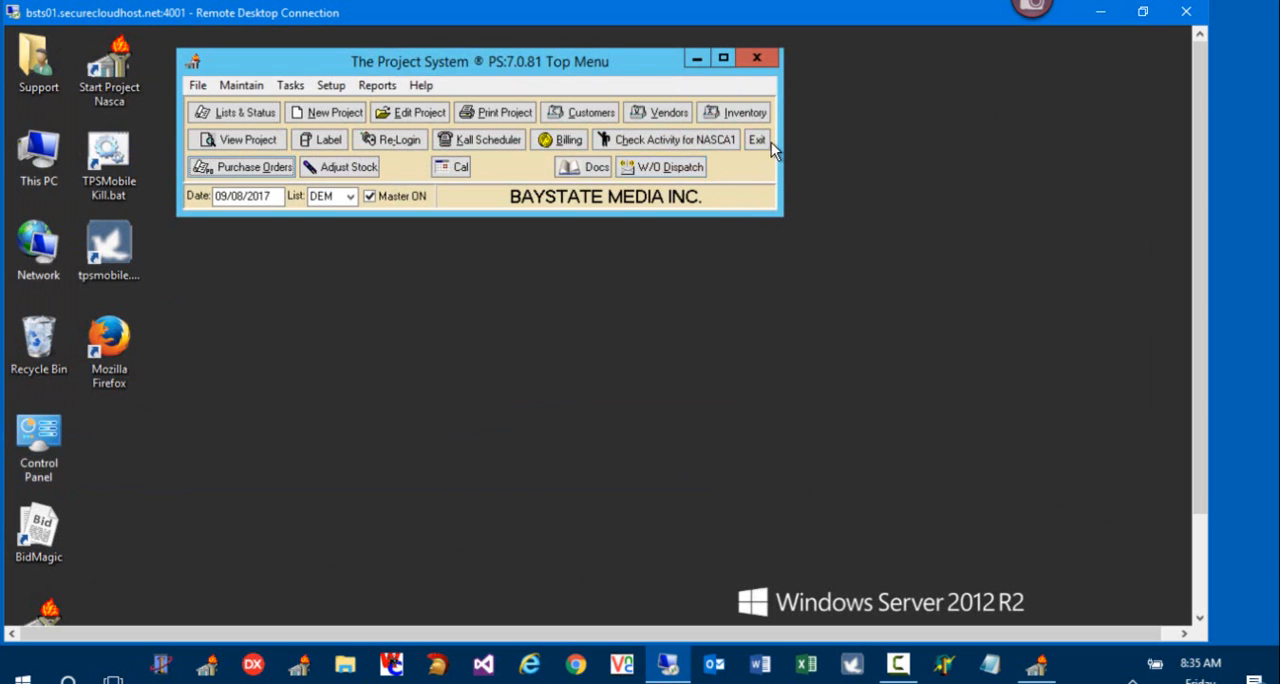
Step: Restart The Project System and open the Video Wall Down project from its allocated-part notification
click(759, 142)
double_click(125, 76)
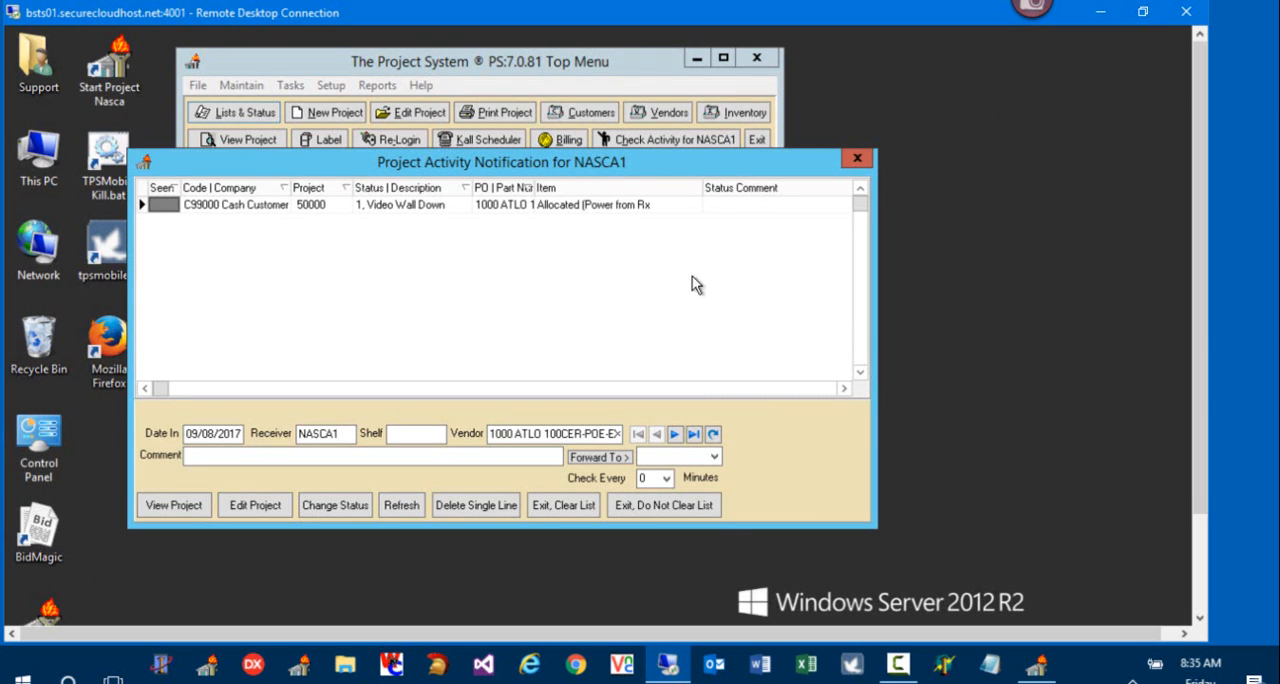
click(569, 205)
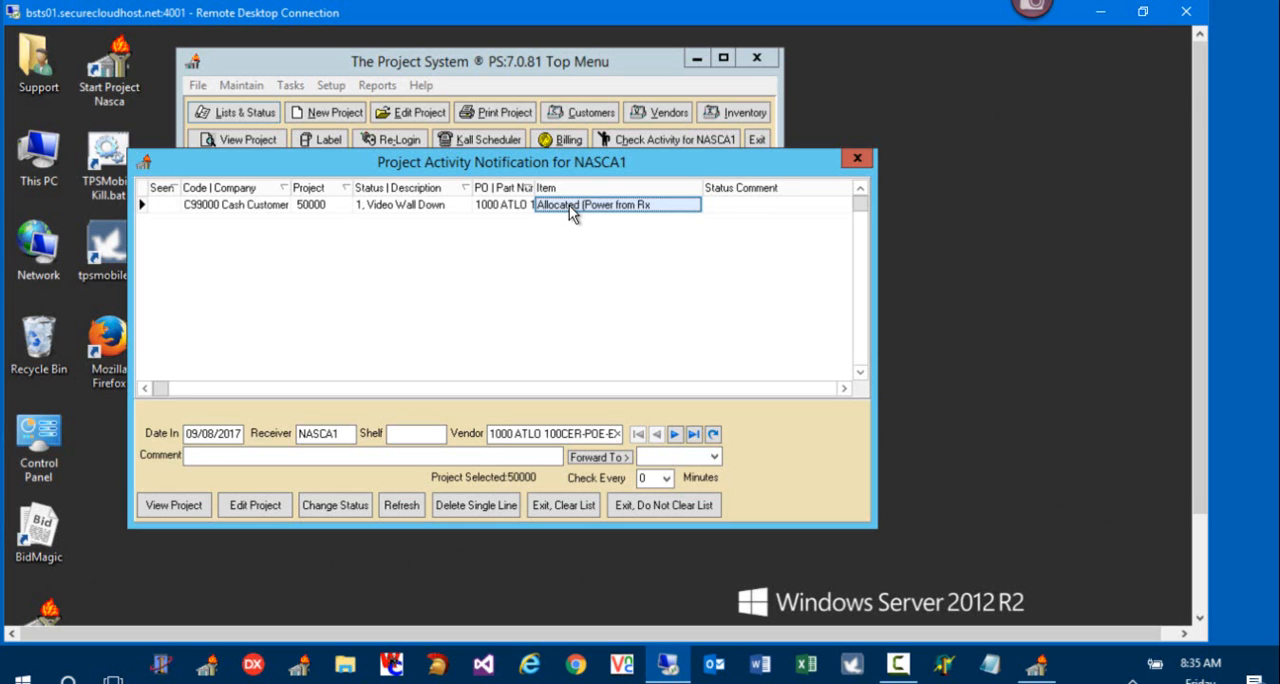
double_click(572, 213)
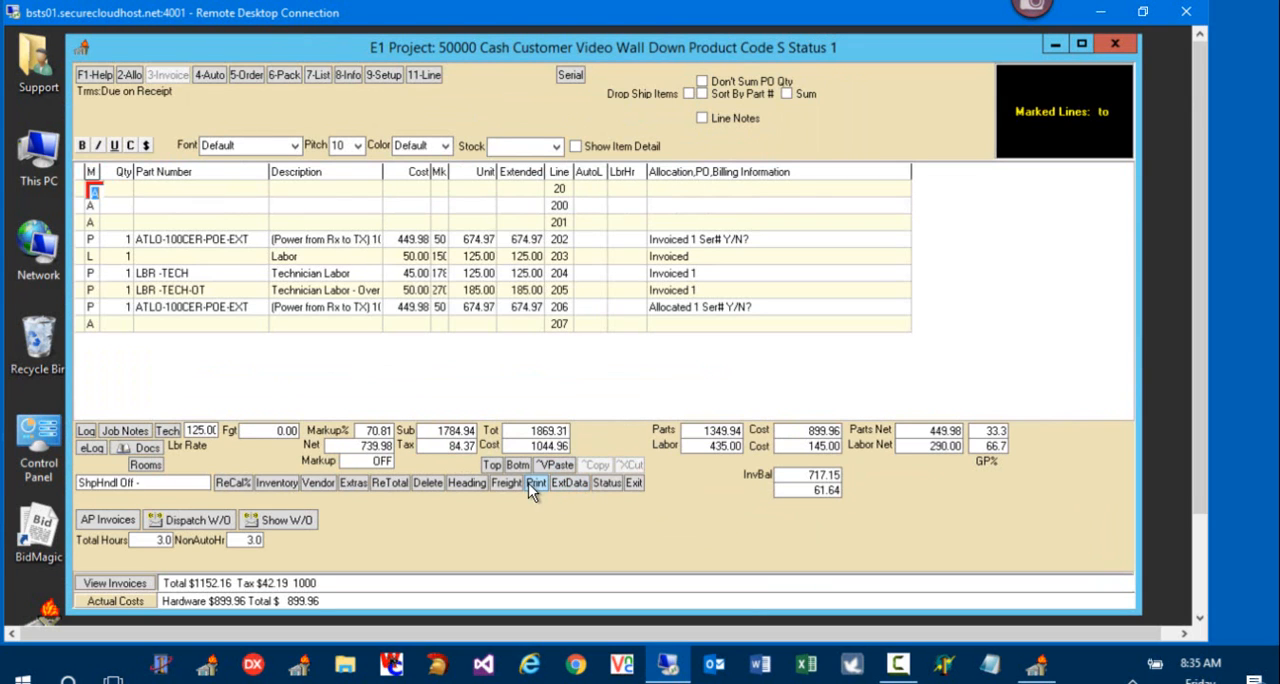
Step: Open the project's heading section and reselect the current salesperson
click(459, 485)
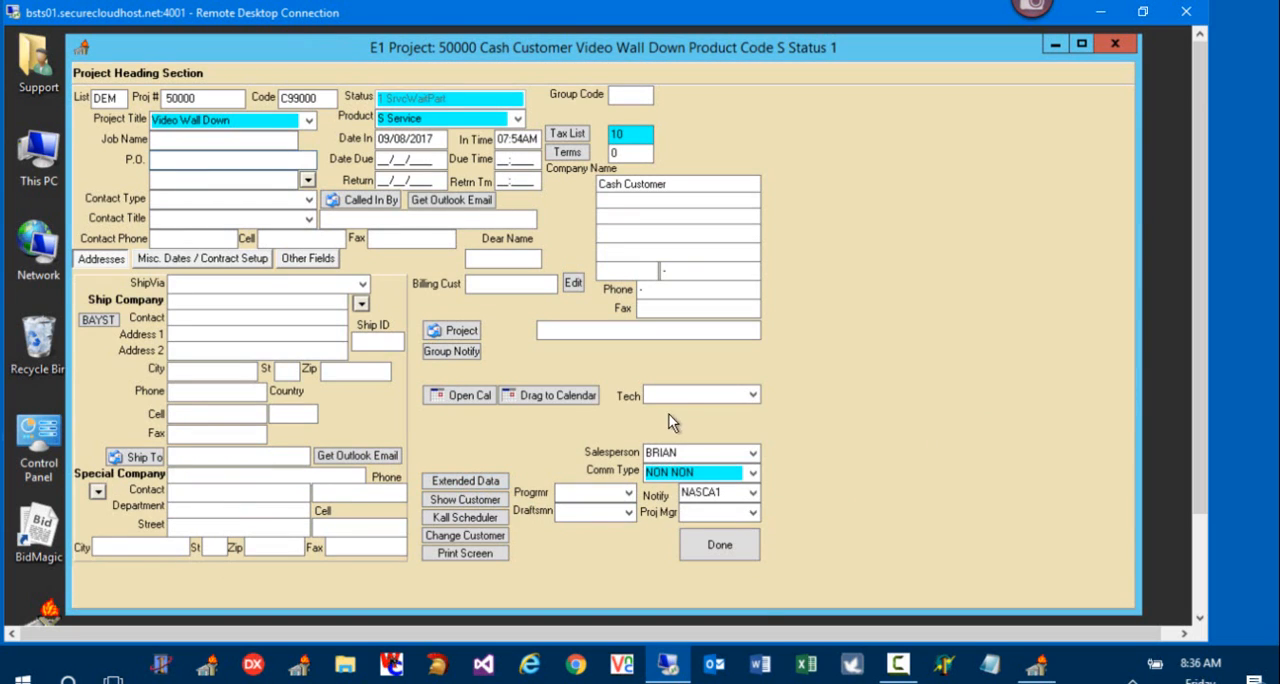
click(754, 512)
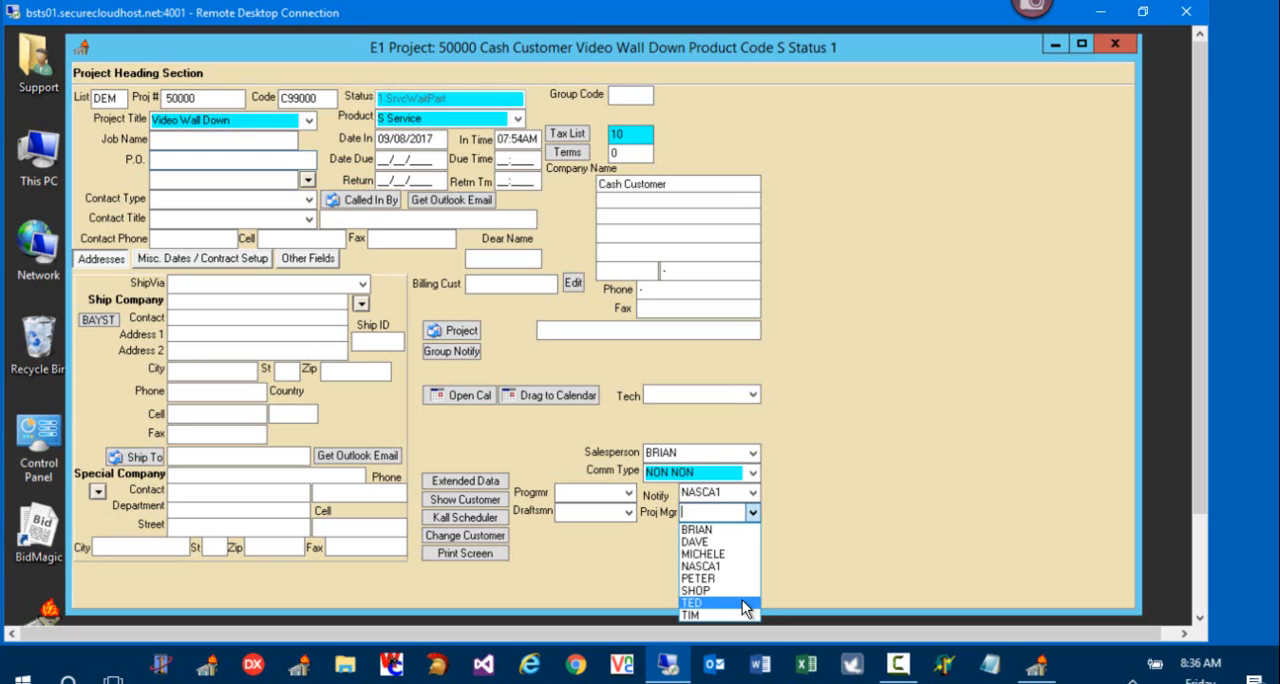
click(797, 551)
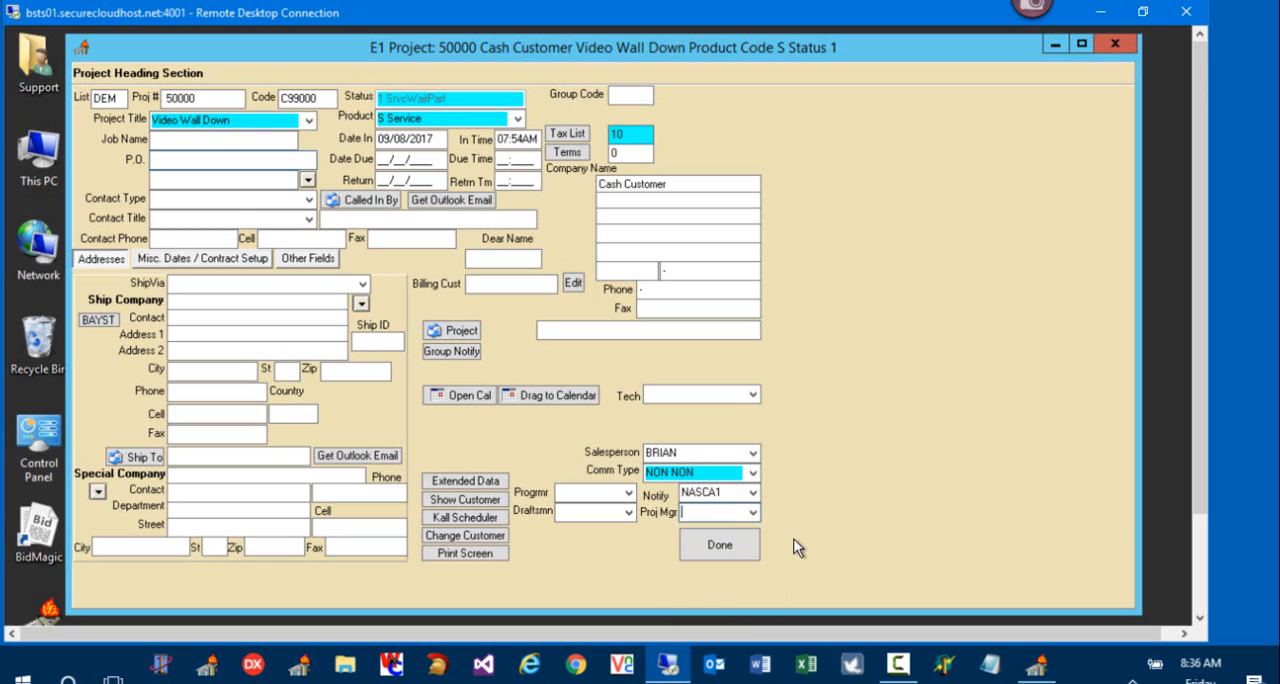
click(752, 452)
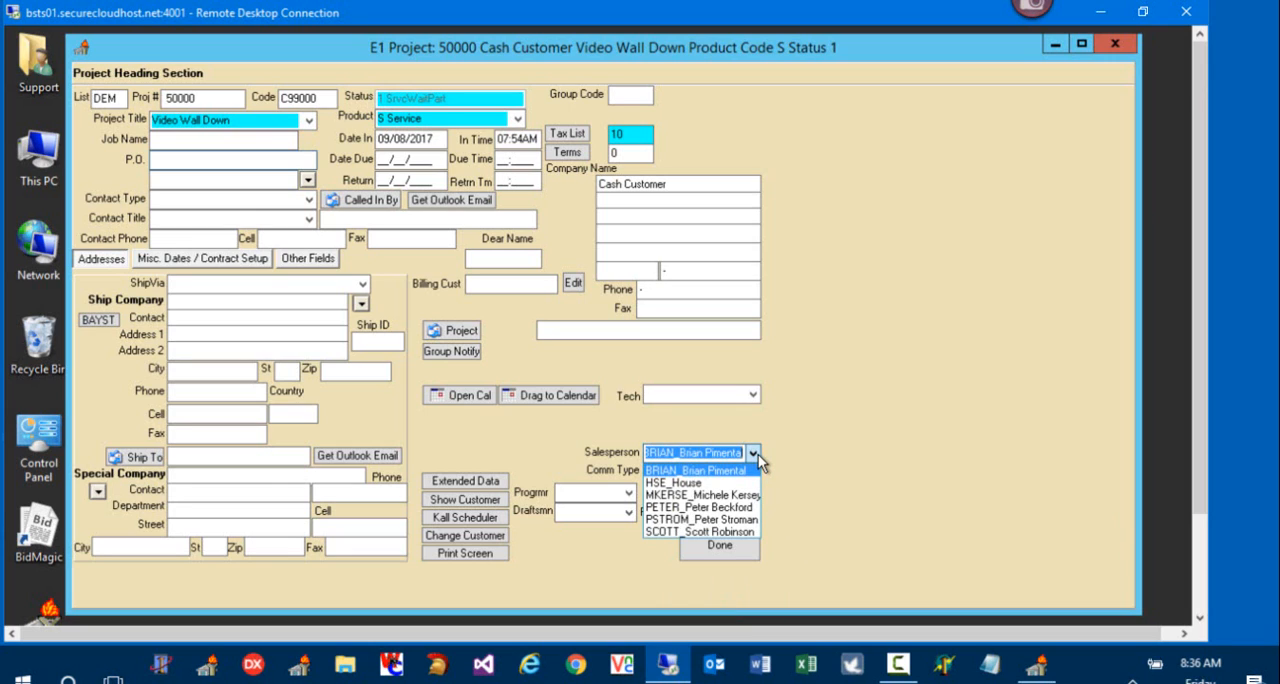
click(748, 472)
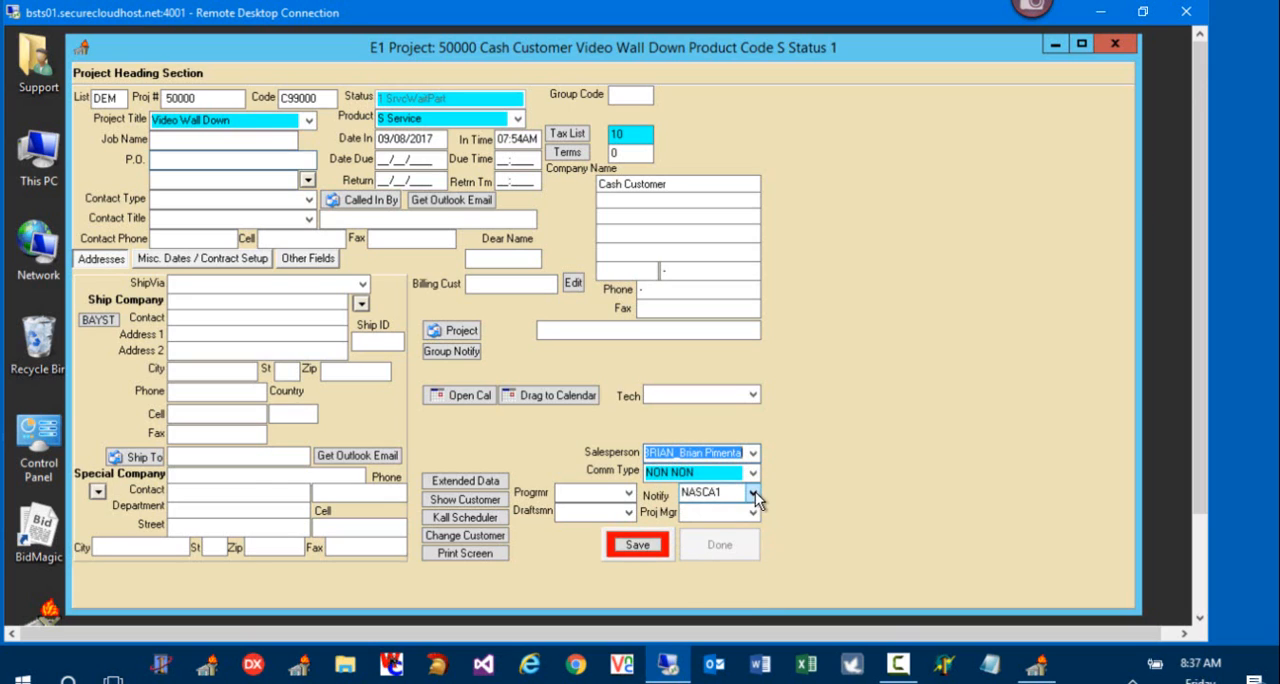
Step: Keep NASCA1 as the notified user, assign the fifth listed user as project manager, and save the heading
click(755, 492)
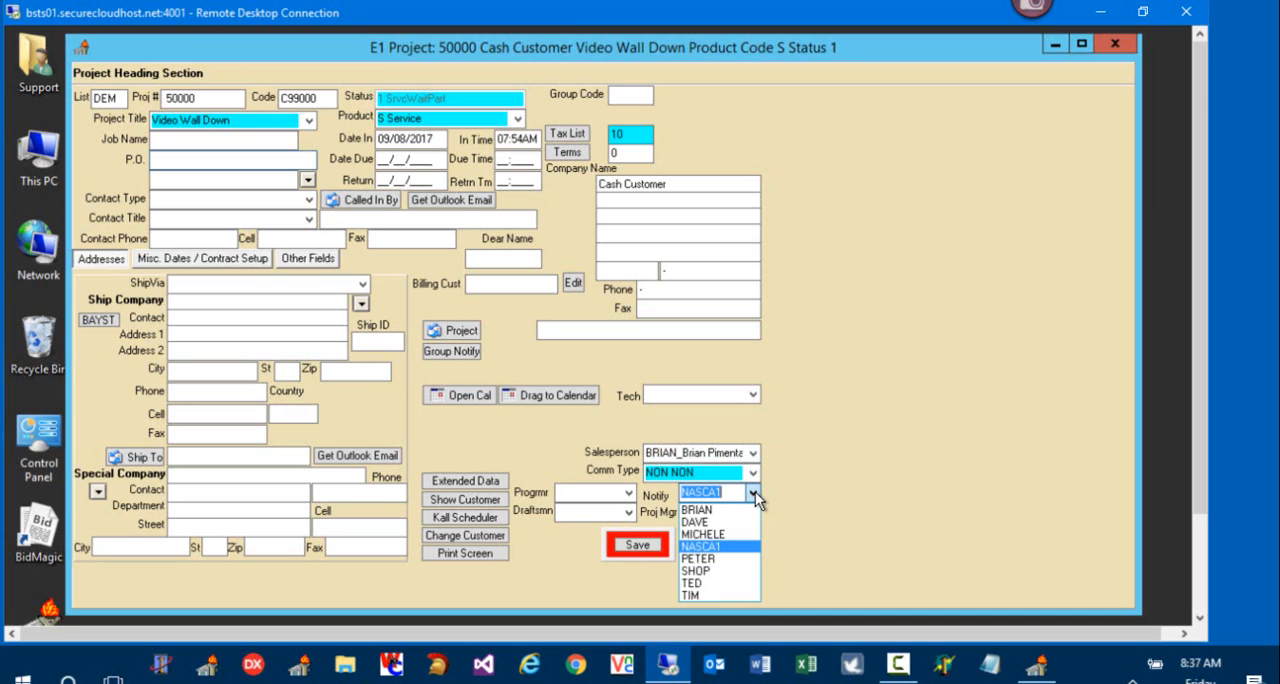
click(755, 495)
click(753, 513)
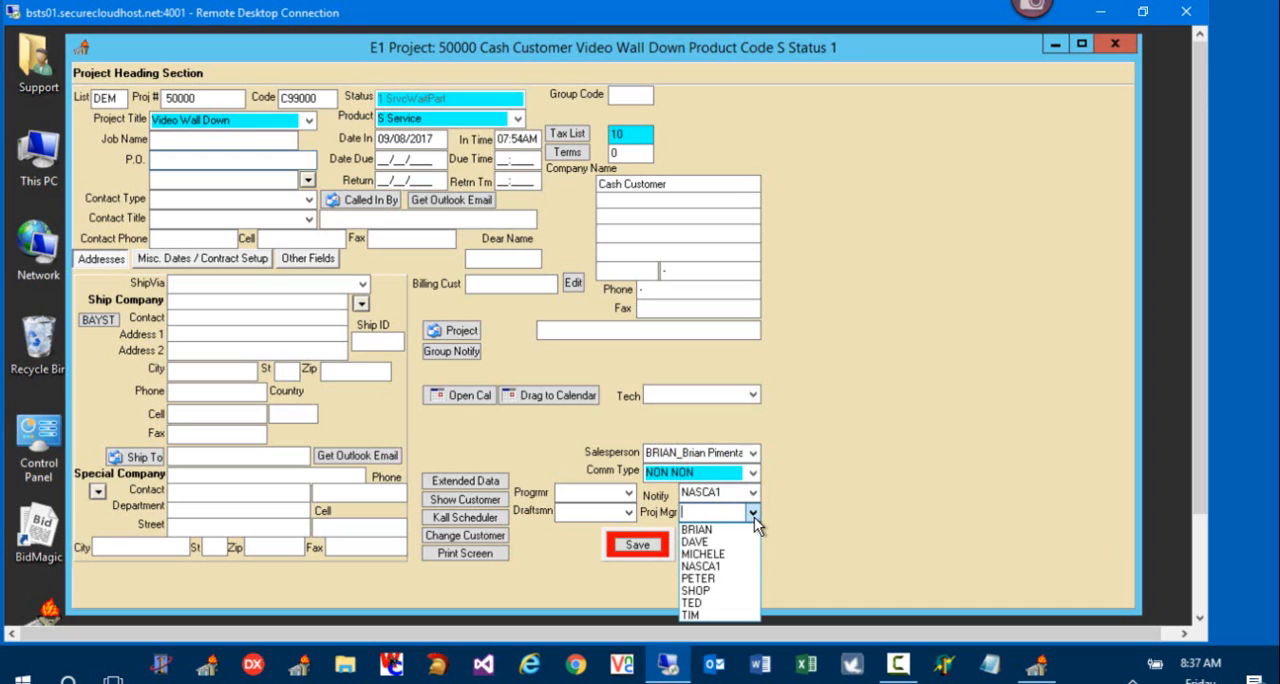
click(707, 577)
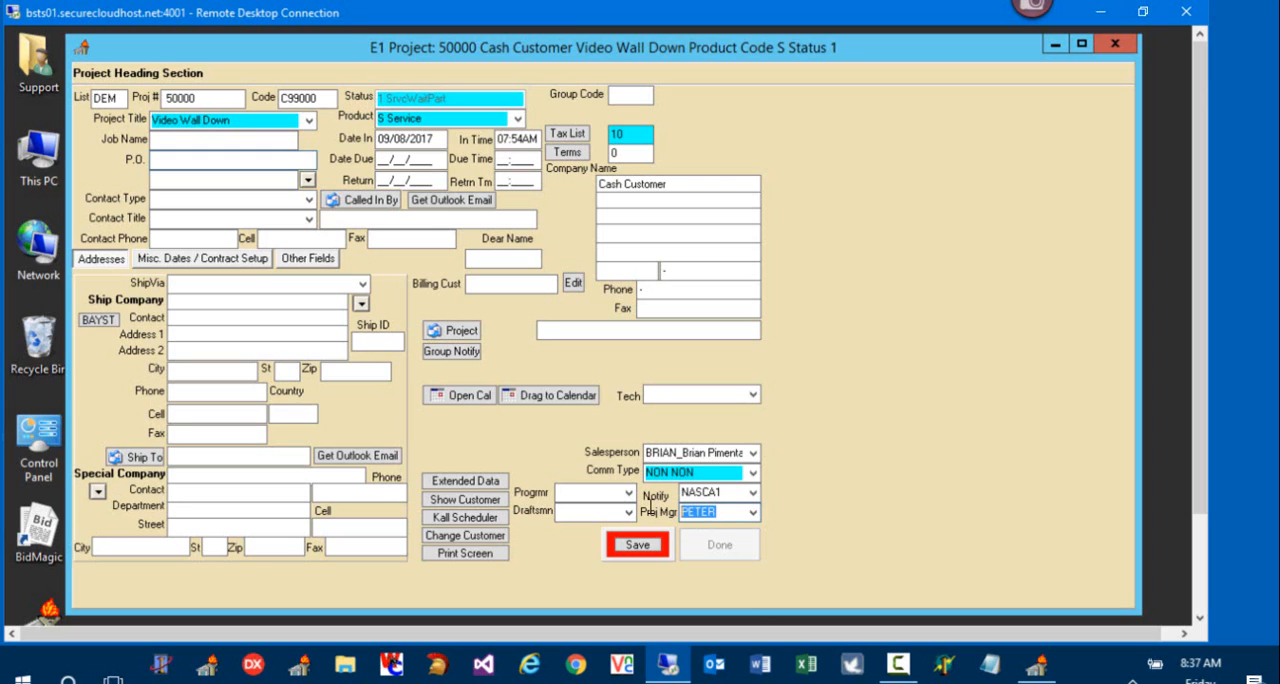
click(648, 544)
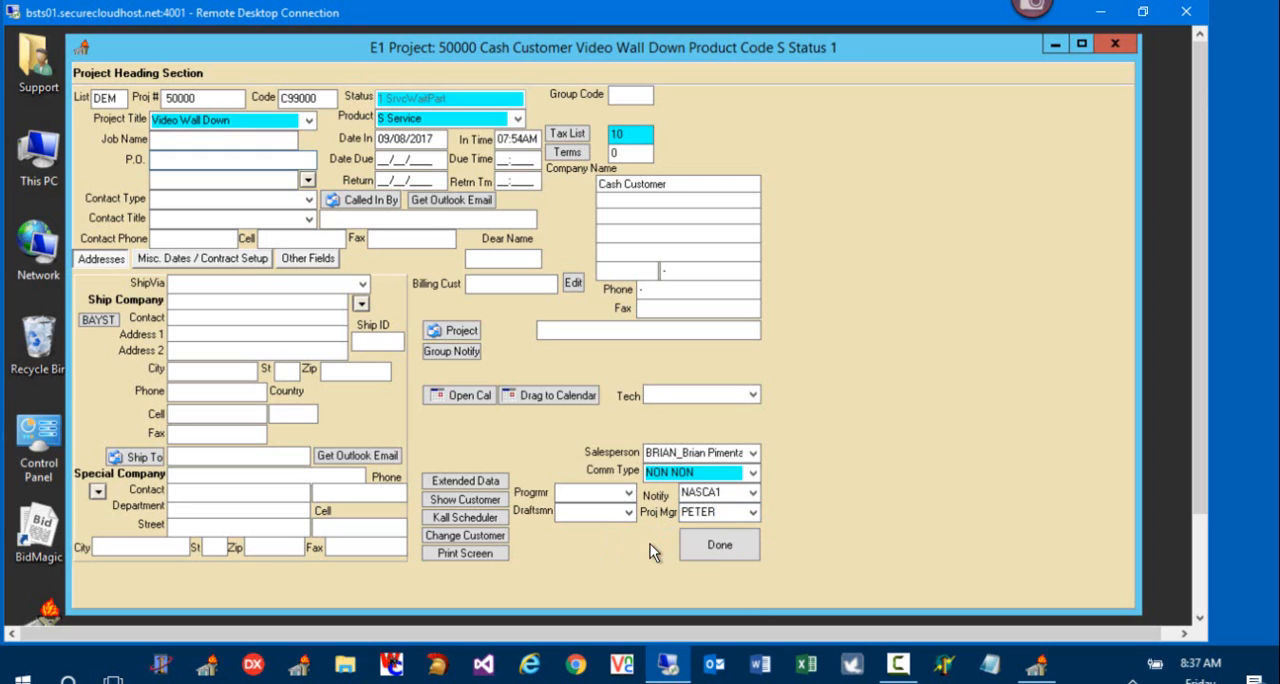
Step: Close the project's heading section and return to its line items
click(719, 549)
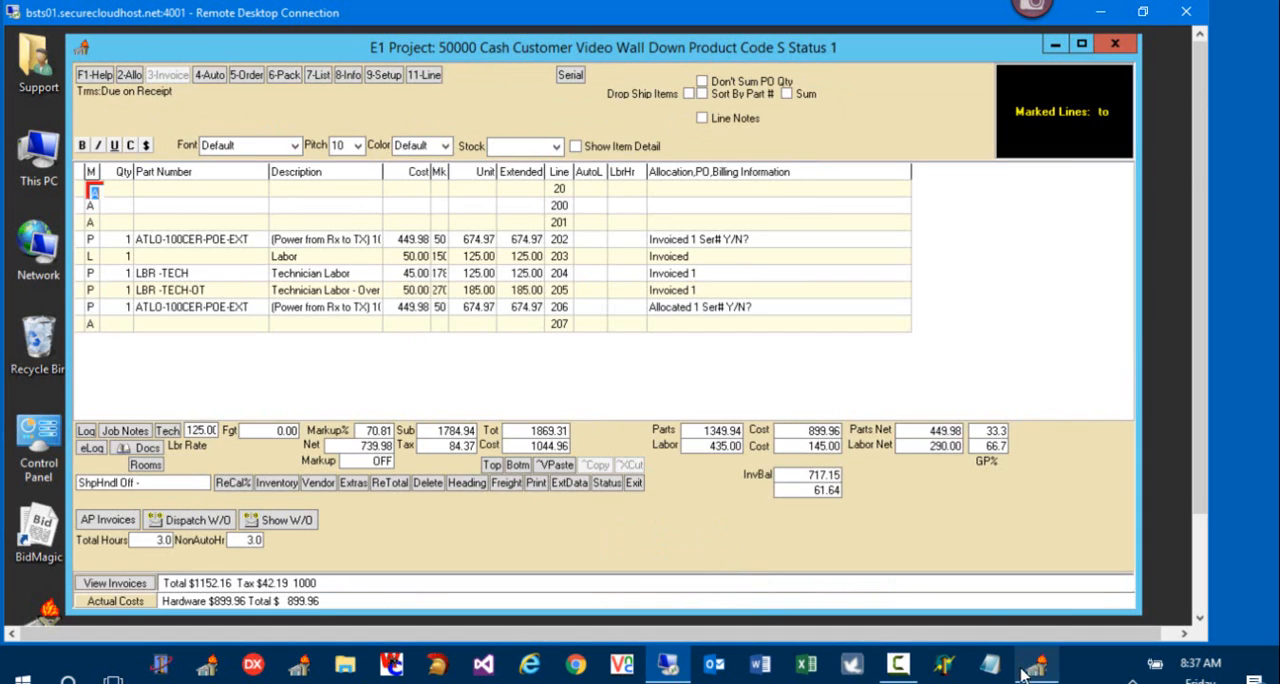
click(898, 663)
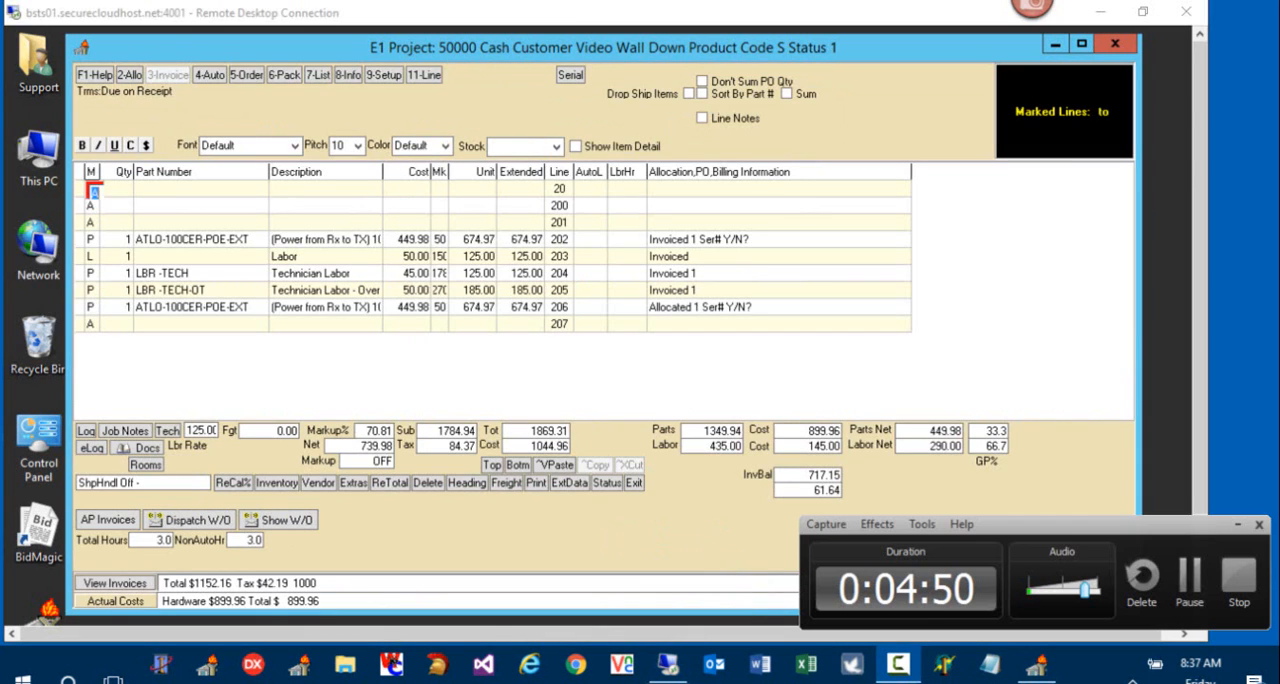
click(1195, 604)
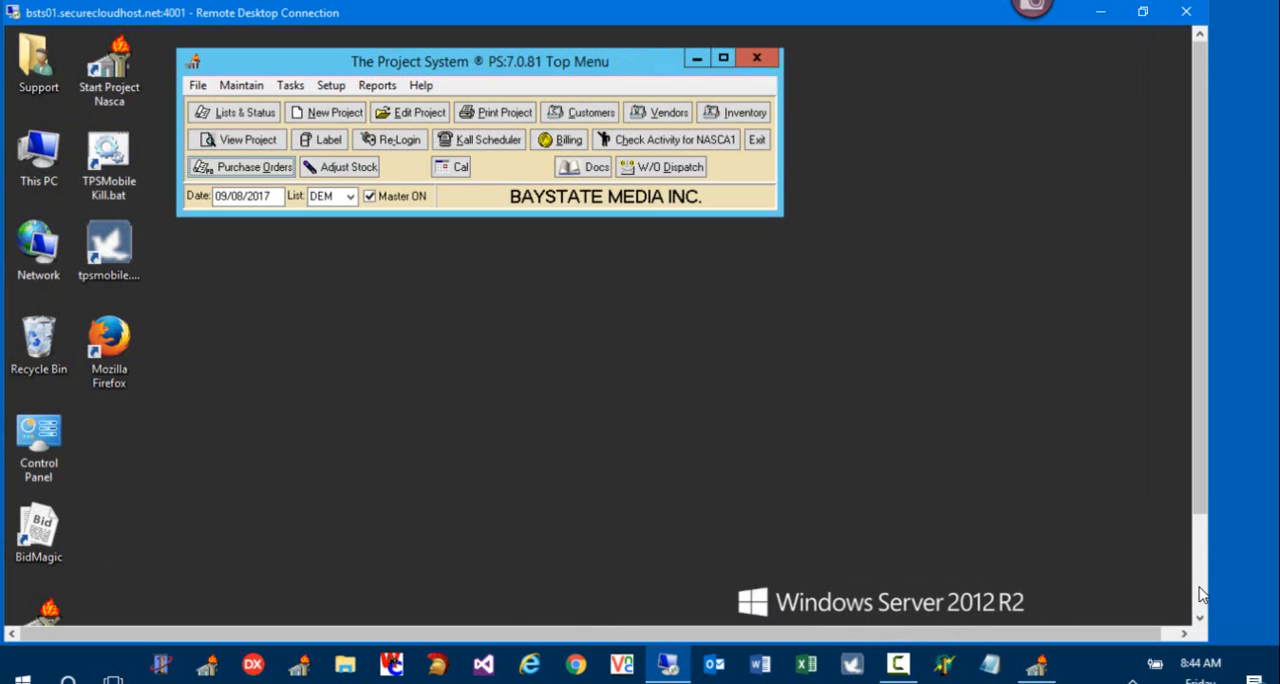
Step: Open the QuickBooks AP interface and review the table of accounts payable accounts
click(292, 86)
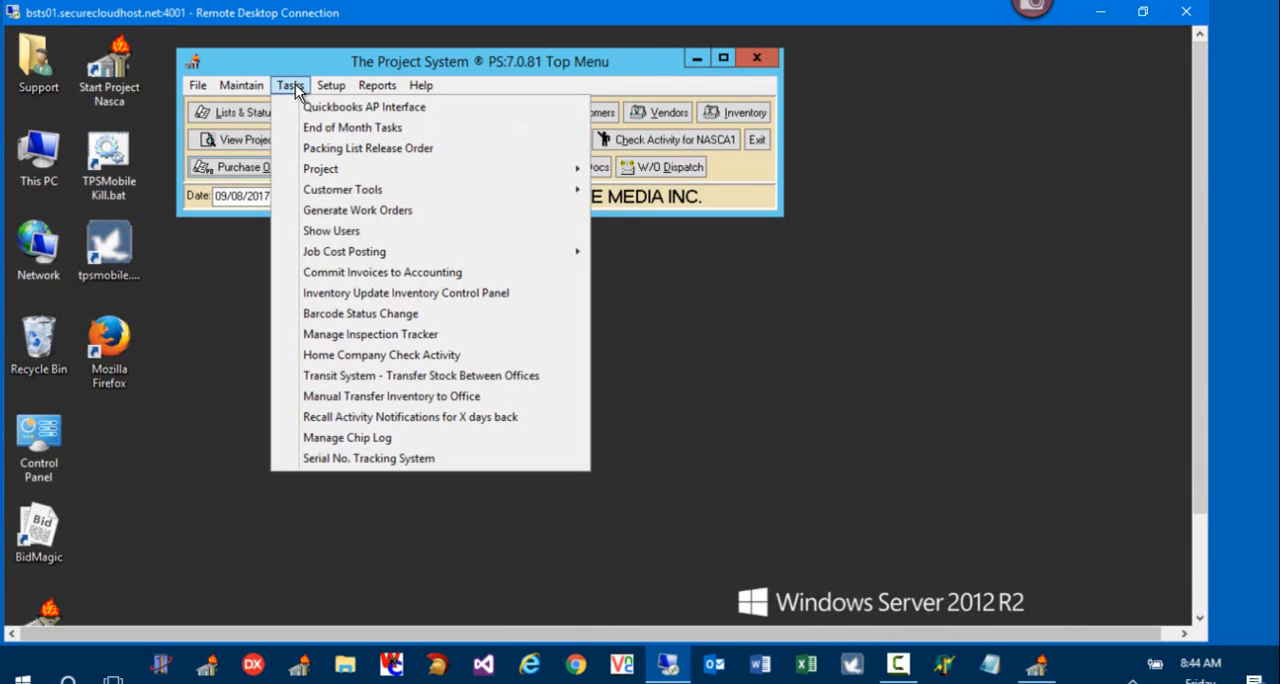
click(378, 108)
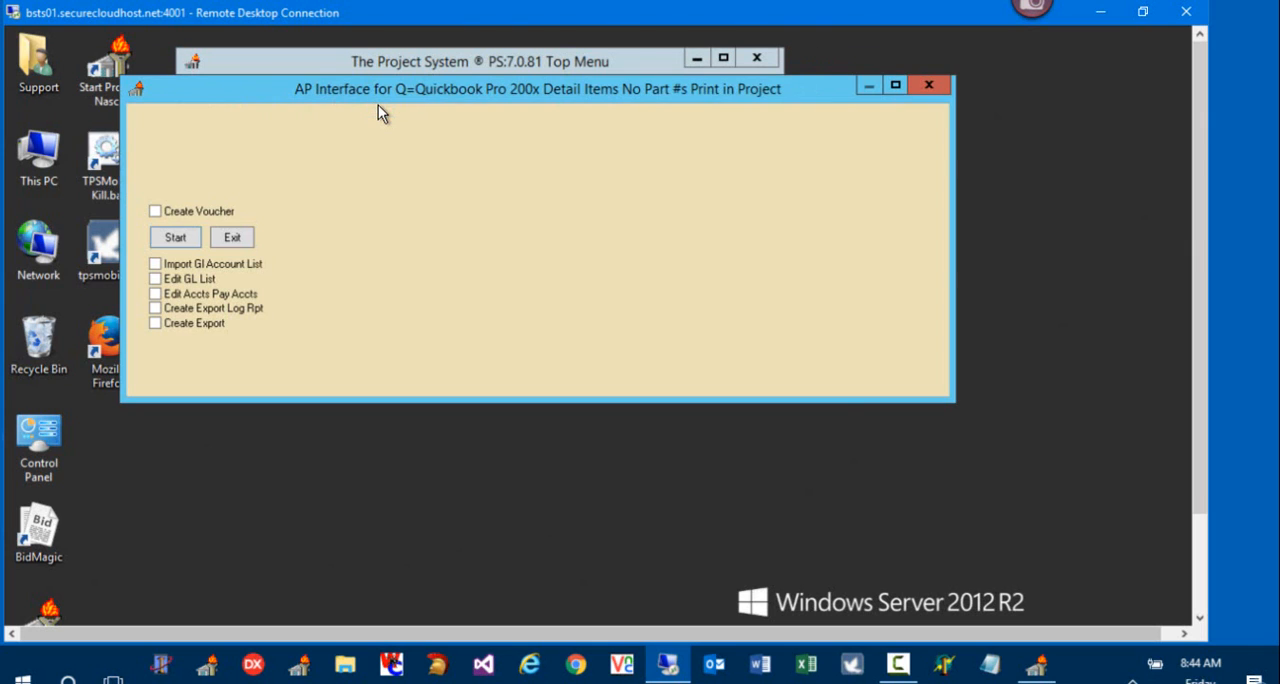
click(212, 216)
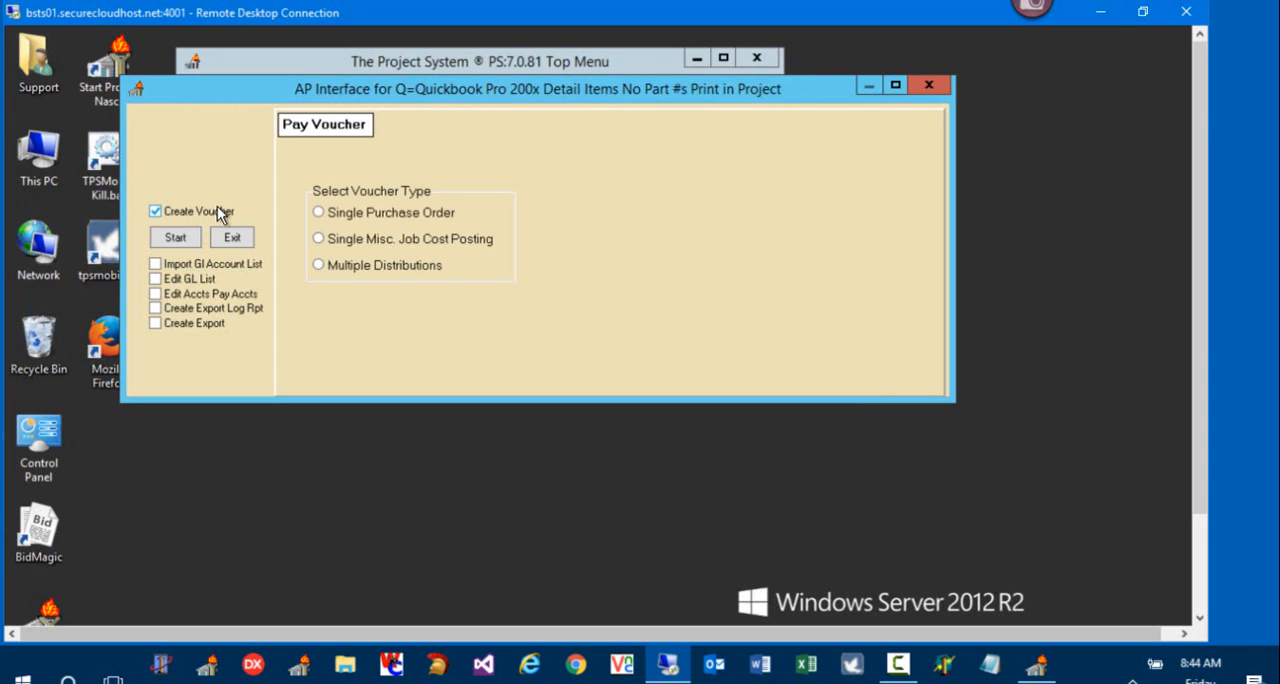
click(212, 294)
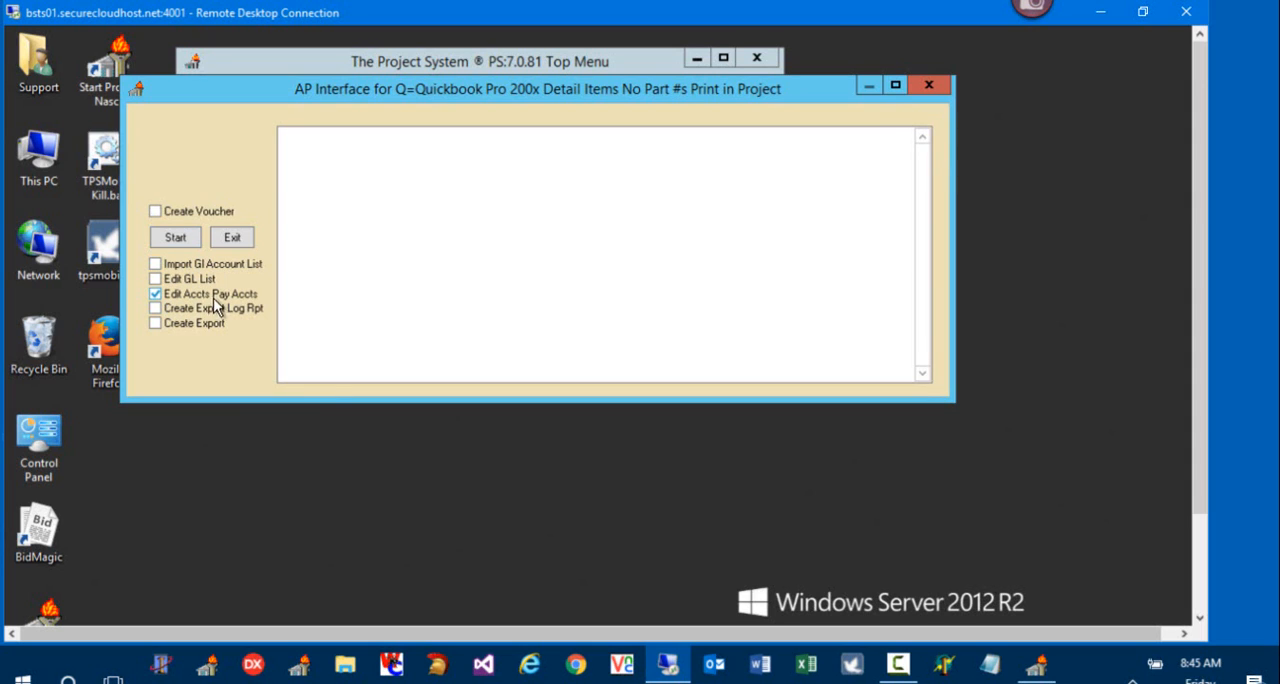
click(185, 239)
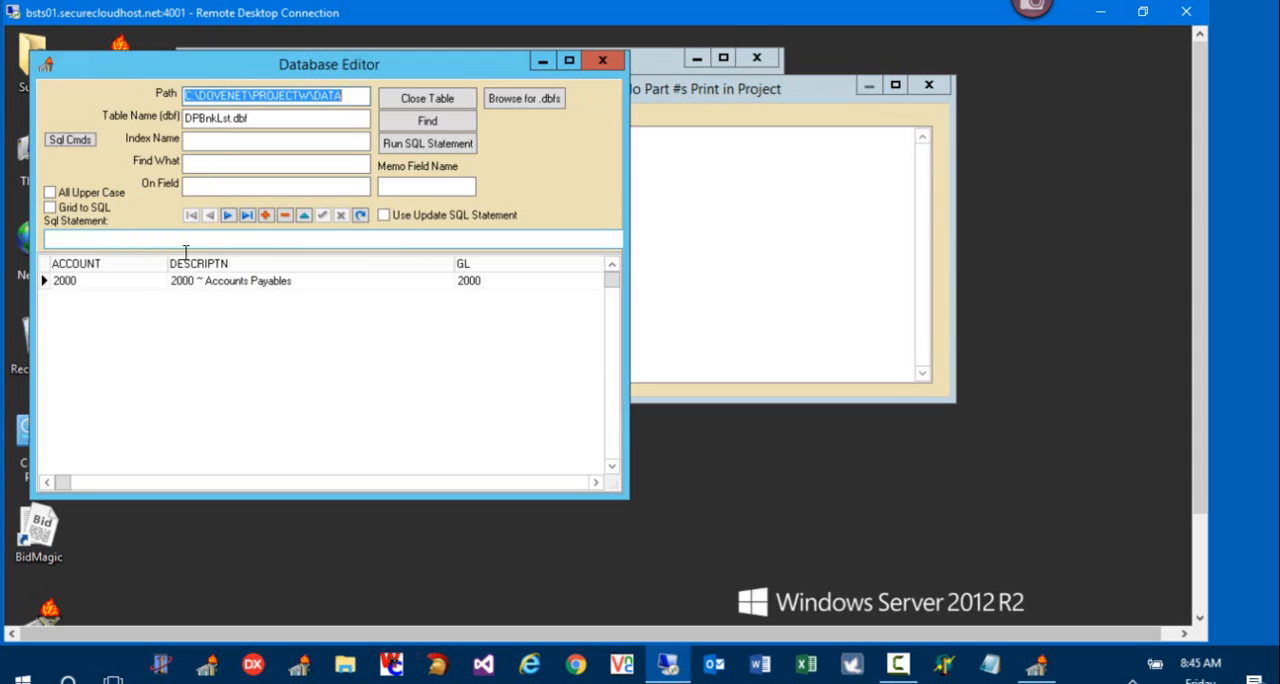
click(102, 286)
click(225, 286)
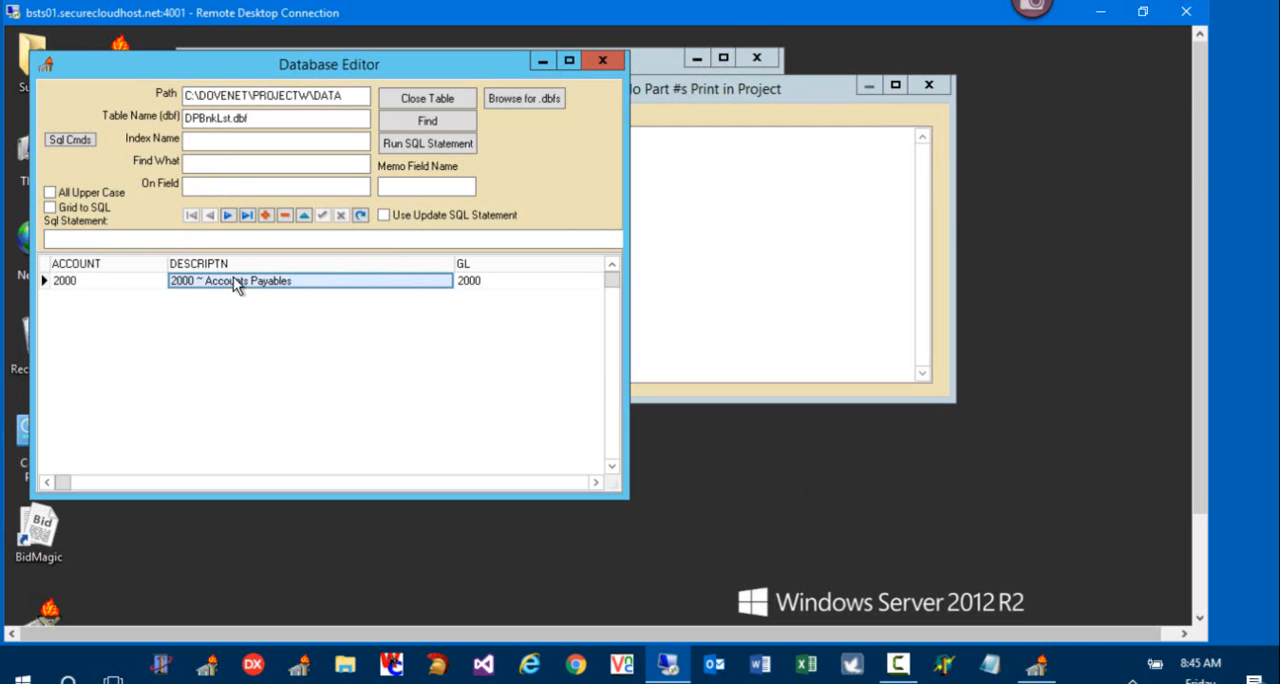
click(598, 62)
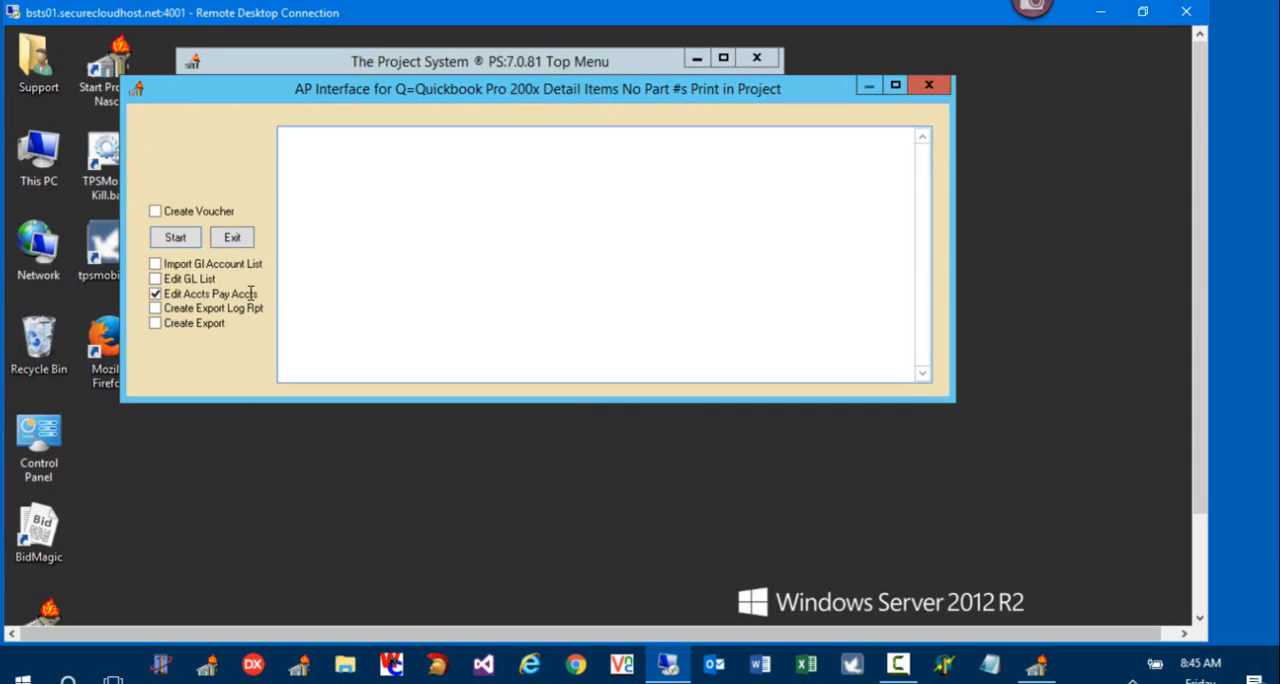
Step: Open the GL list from the AP interface and examine its account number and description
click(180, 240)
click(129, 306)
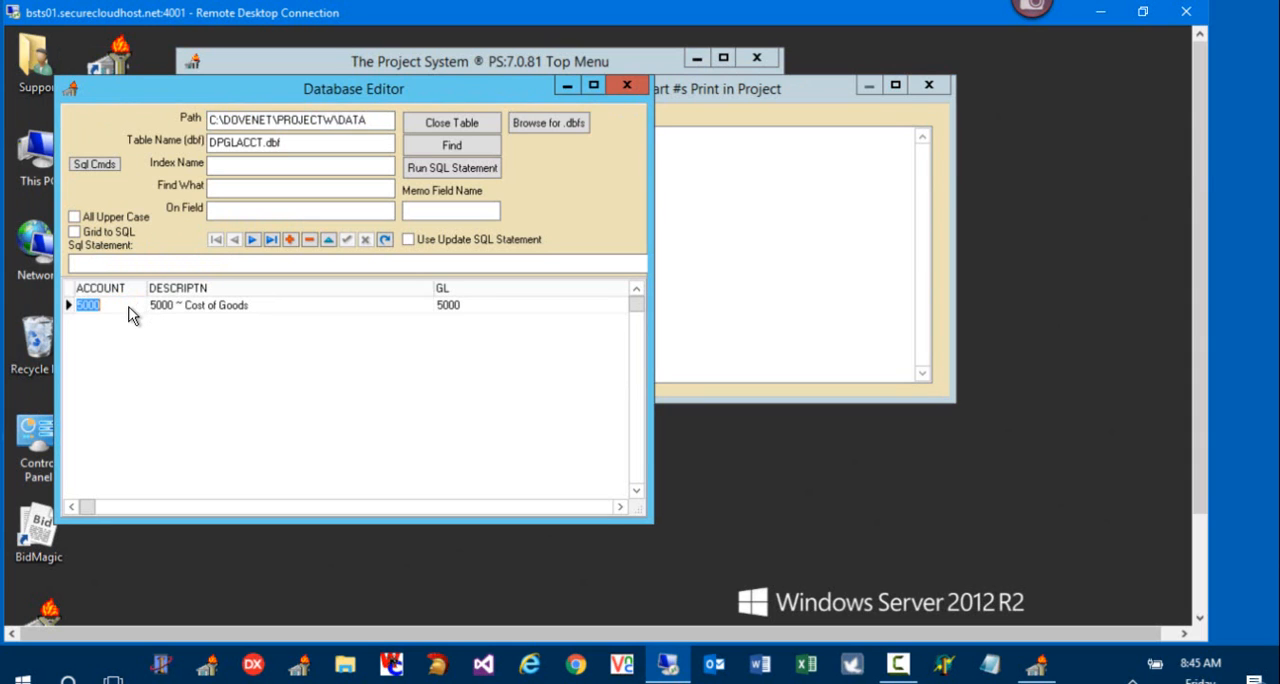
click(287, 309)
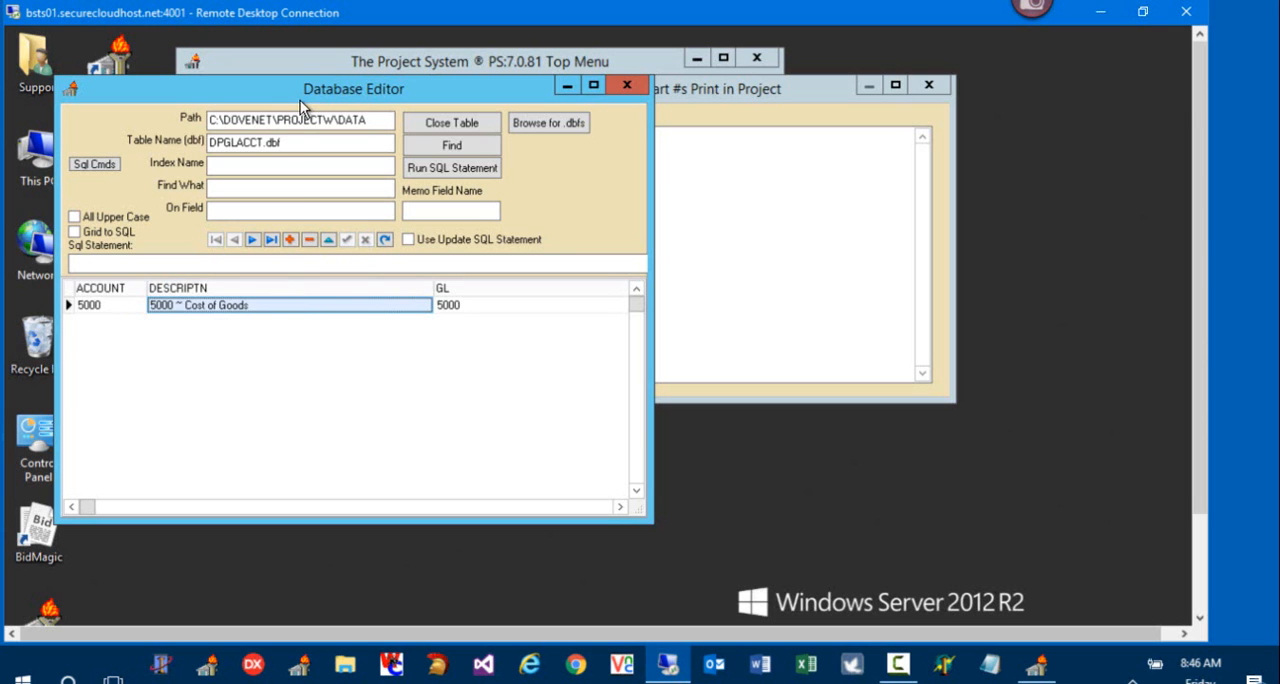
drag(323, 91, 527, 135)
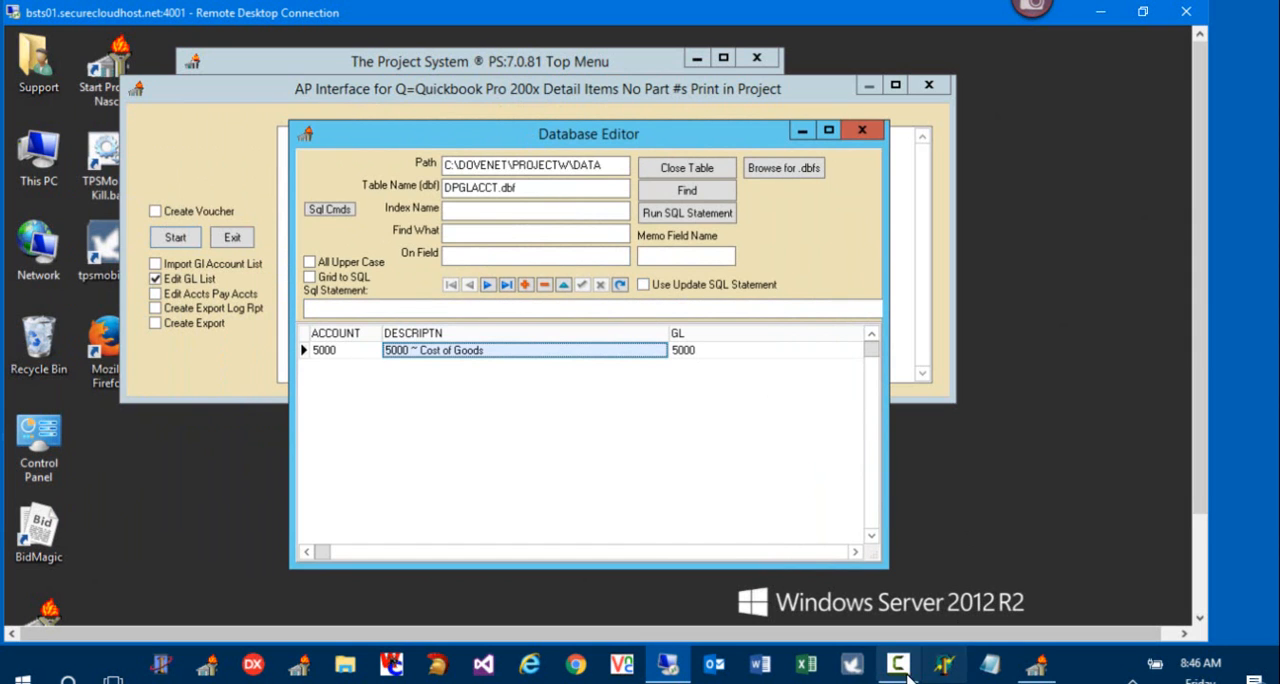
mouse_move(905, 676)
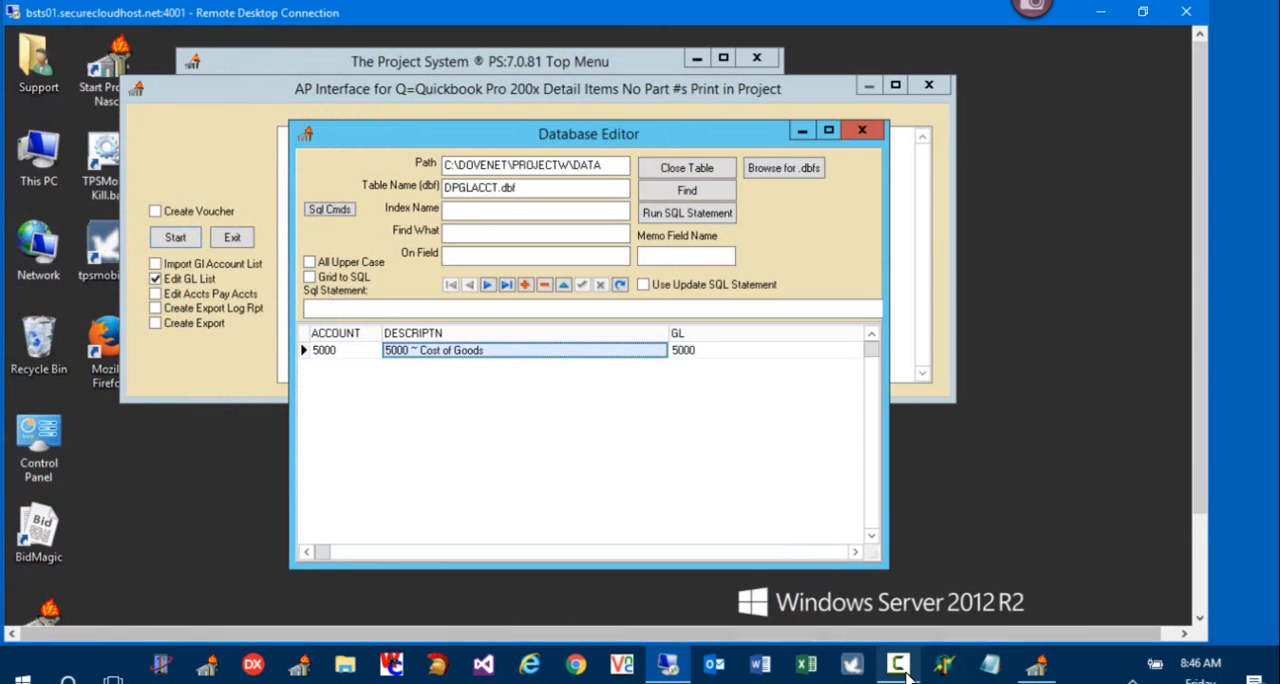
click(905, 676)
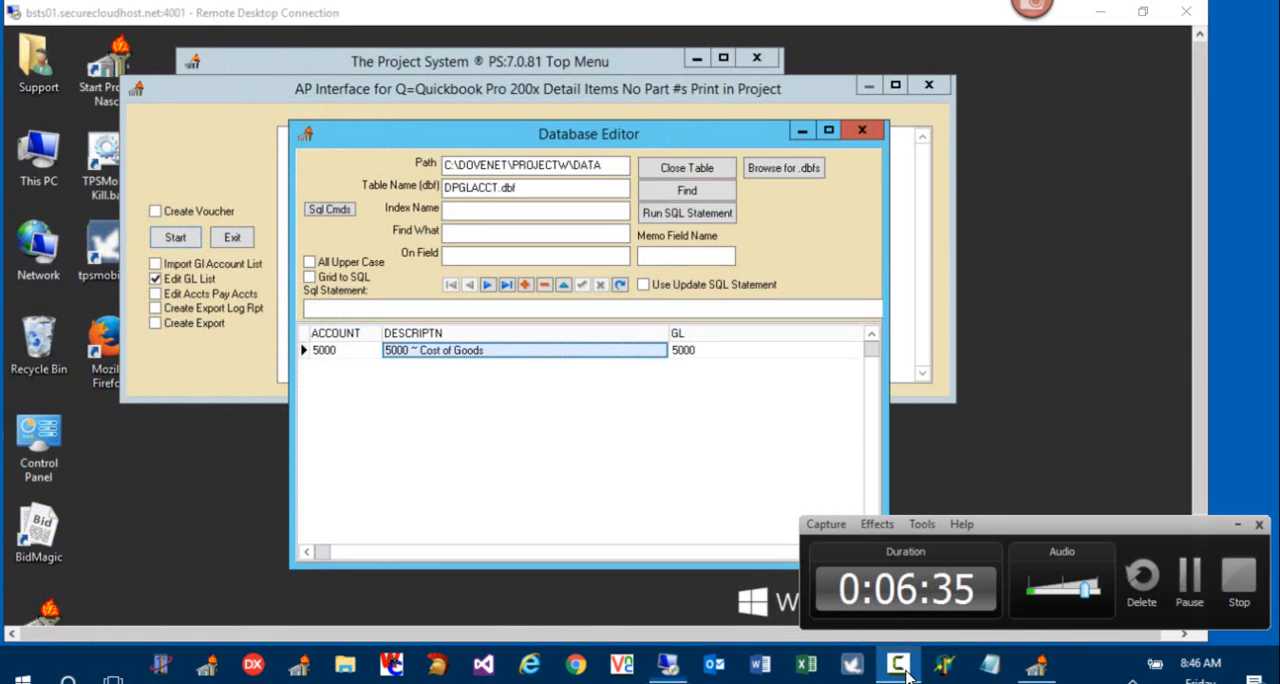
click(1190, 590)
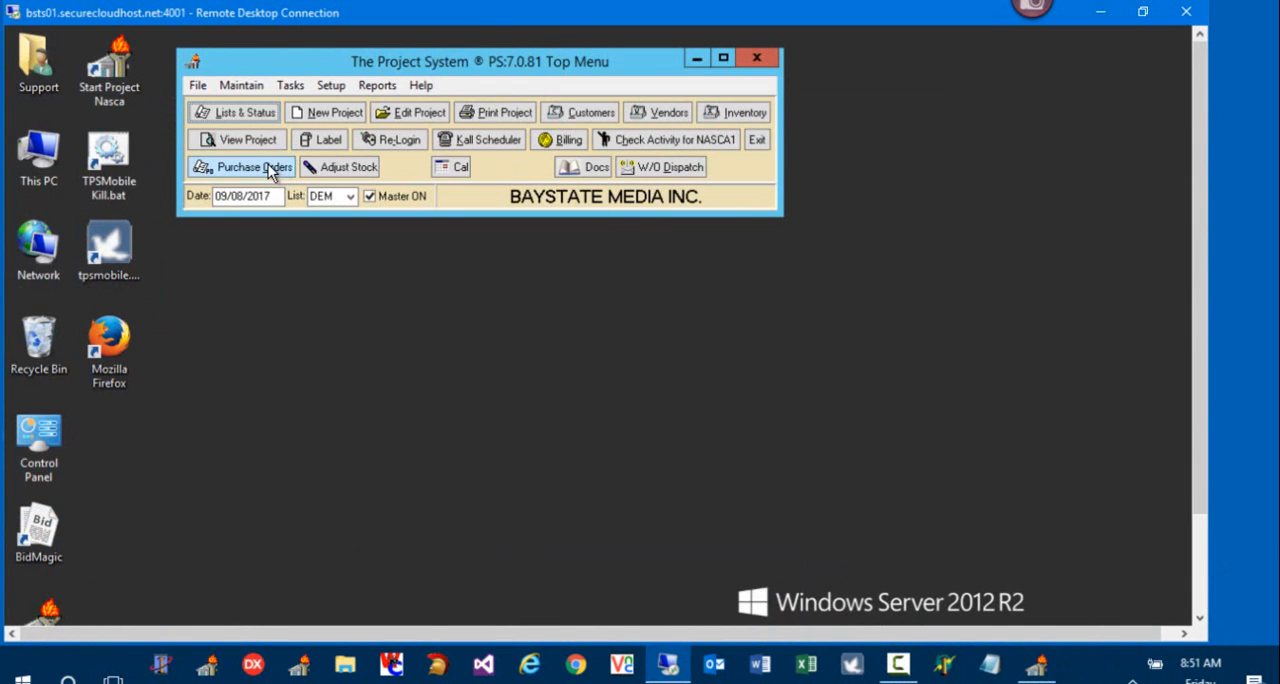
Step: Open the QuickBooks AP interface again and create a pay voucher of type Single Purchase Order
click(292, 85)
click(322, 108)
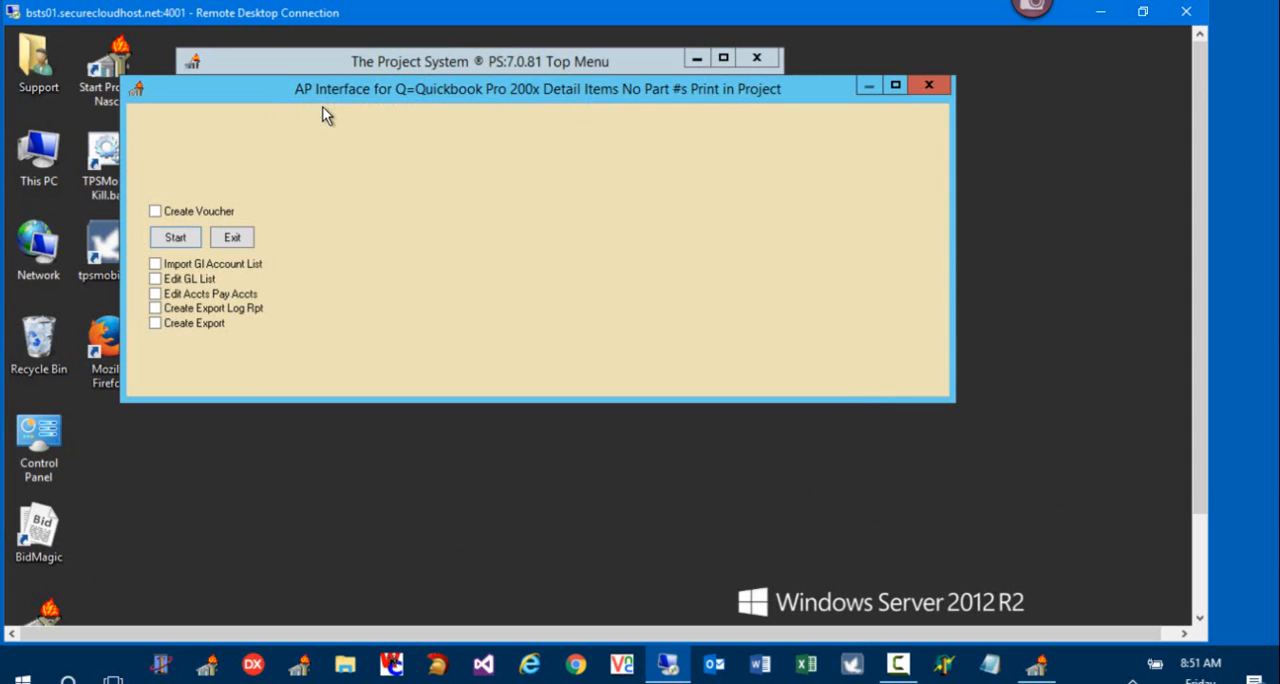
click(192, 213)
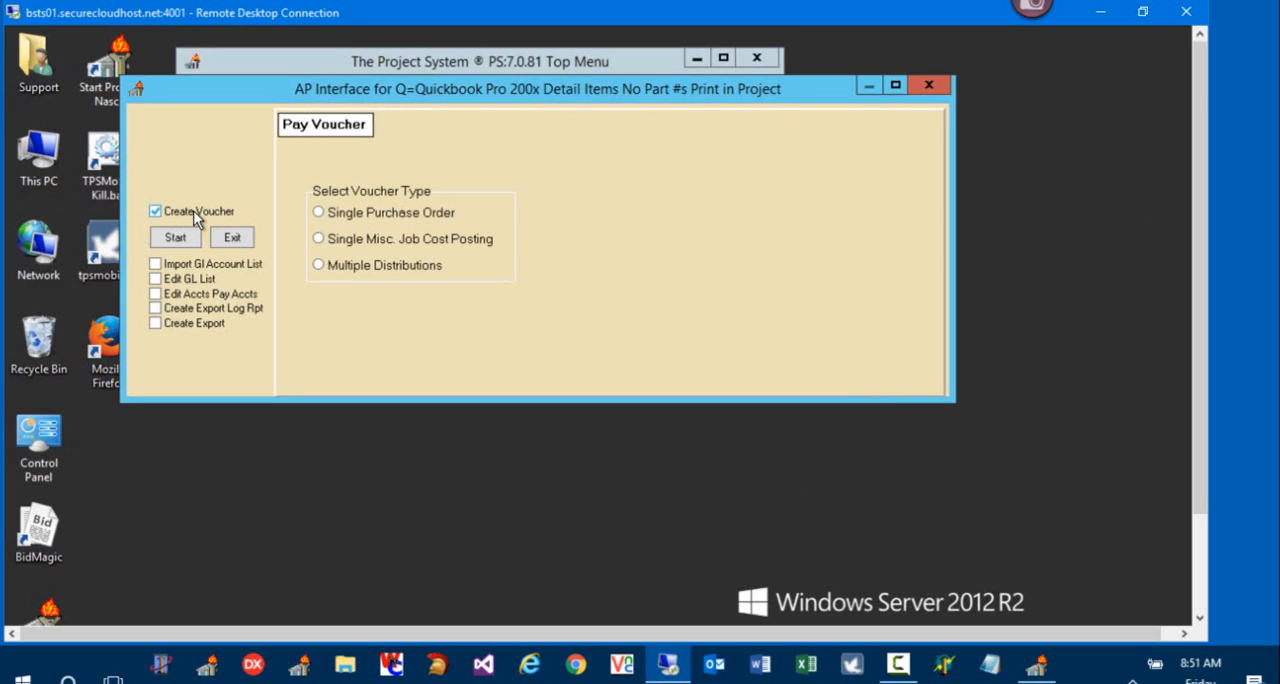
click(388, 212)
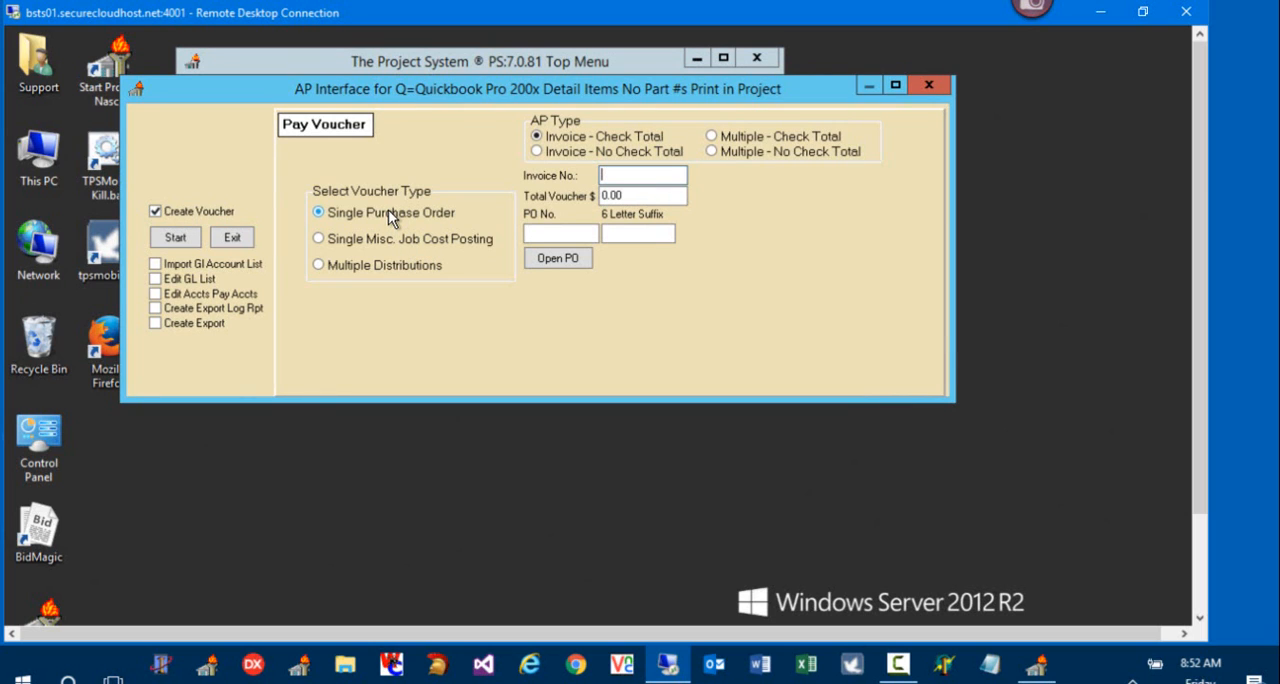
click(385, 244)
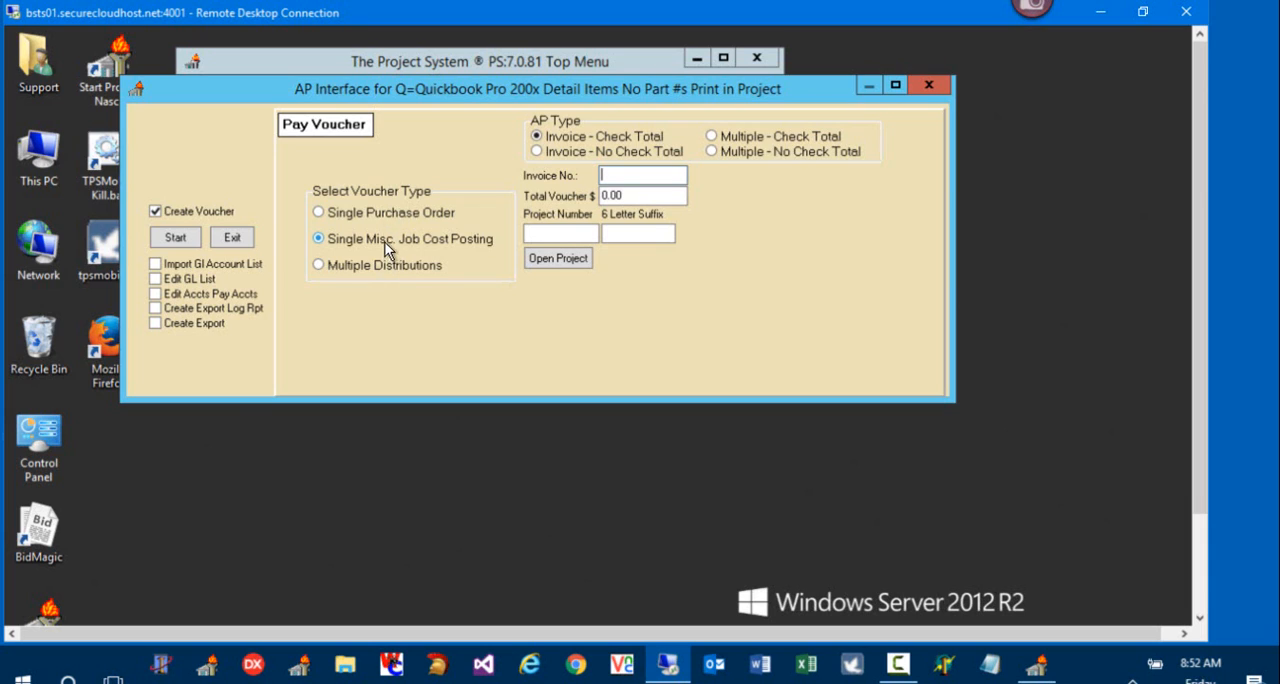
click(383, 211)
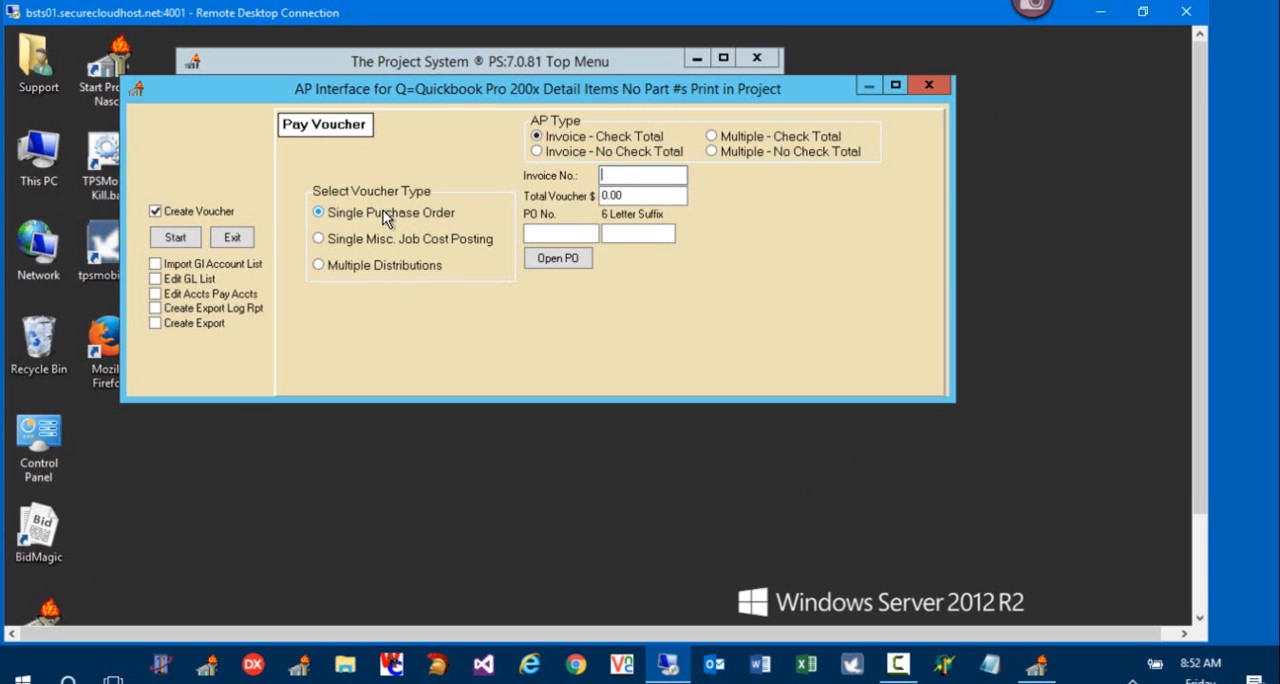
Step: Fill in the voucher's purchase order number and set its invoice number to 1234
click(539, 235)
click(539, 234)
text(10000)
key(BackSpace)
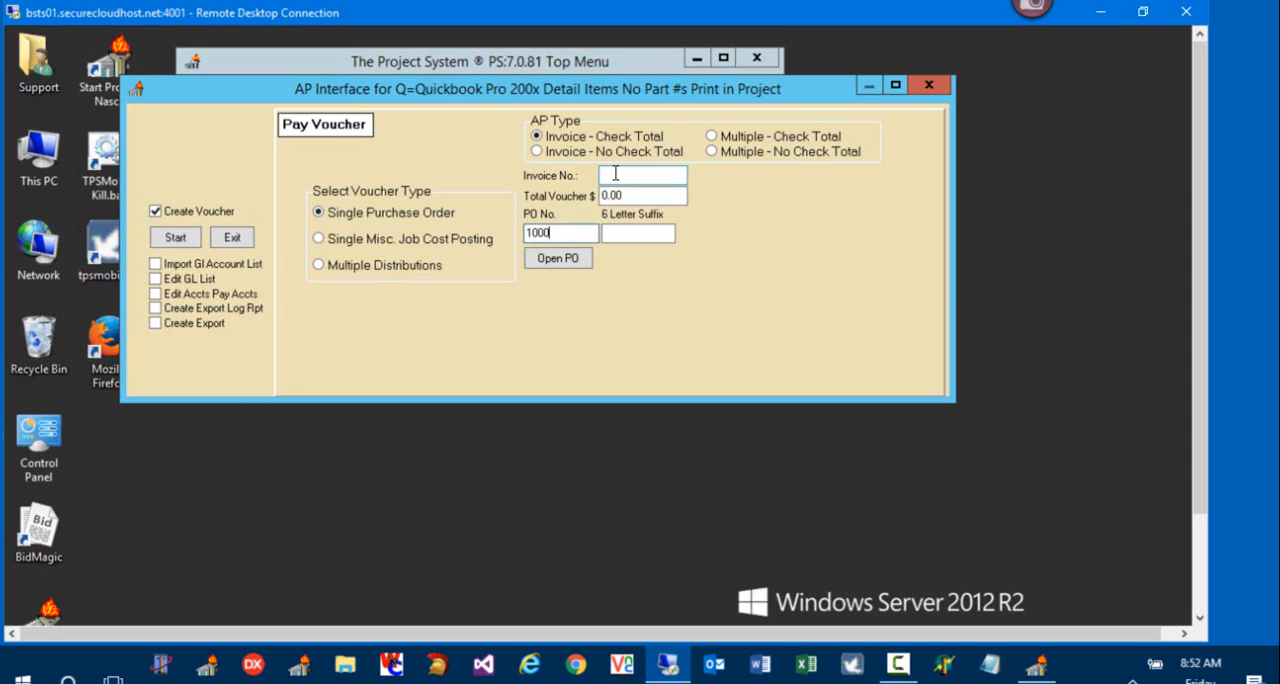
click(615, 174)
text(1234)
key(Tab)
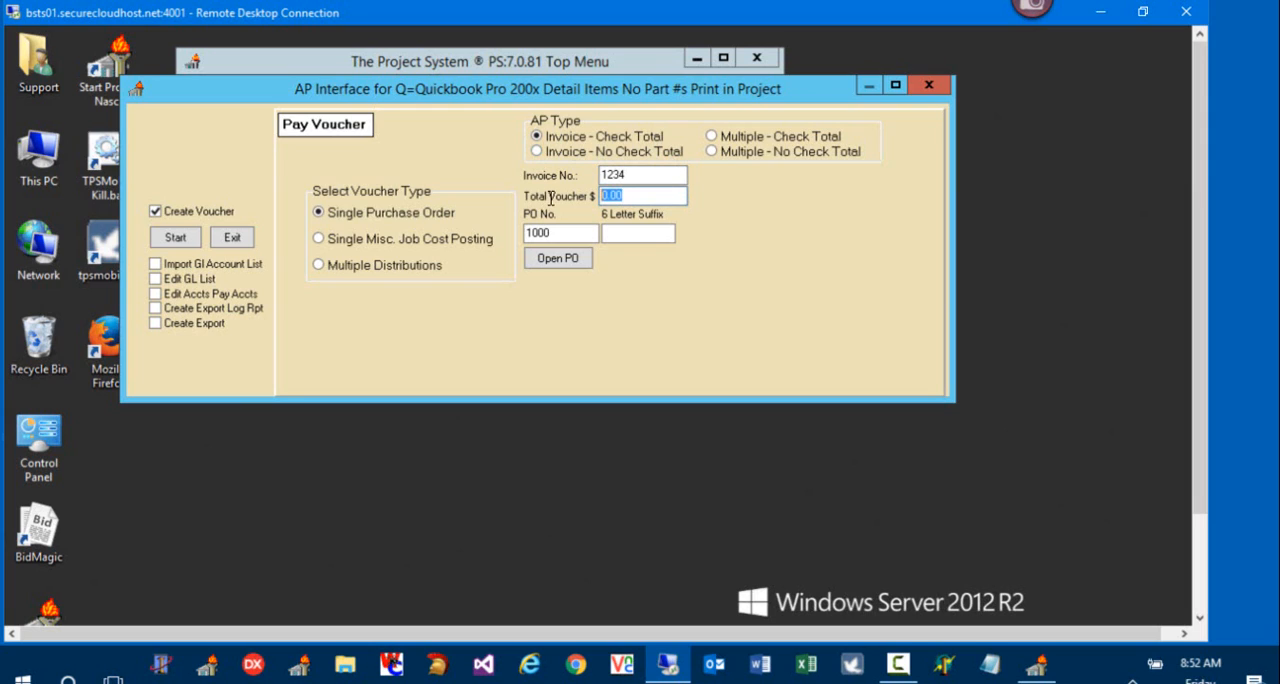
Step: Set the voucher total to 525 with the AP type Invoice - Check Total
text(525)
click(750, 158)
click(616, 133)
drag(628, 196, 577, 200)
key(Delete)
click(760, 158)
click(600, 136)
click(610, 197)
text(550)
Step: Open the Atlona purchase order and save its heading with tax code 99, Tax Exempt
click(558, 259)
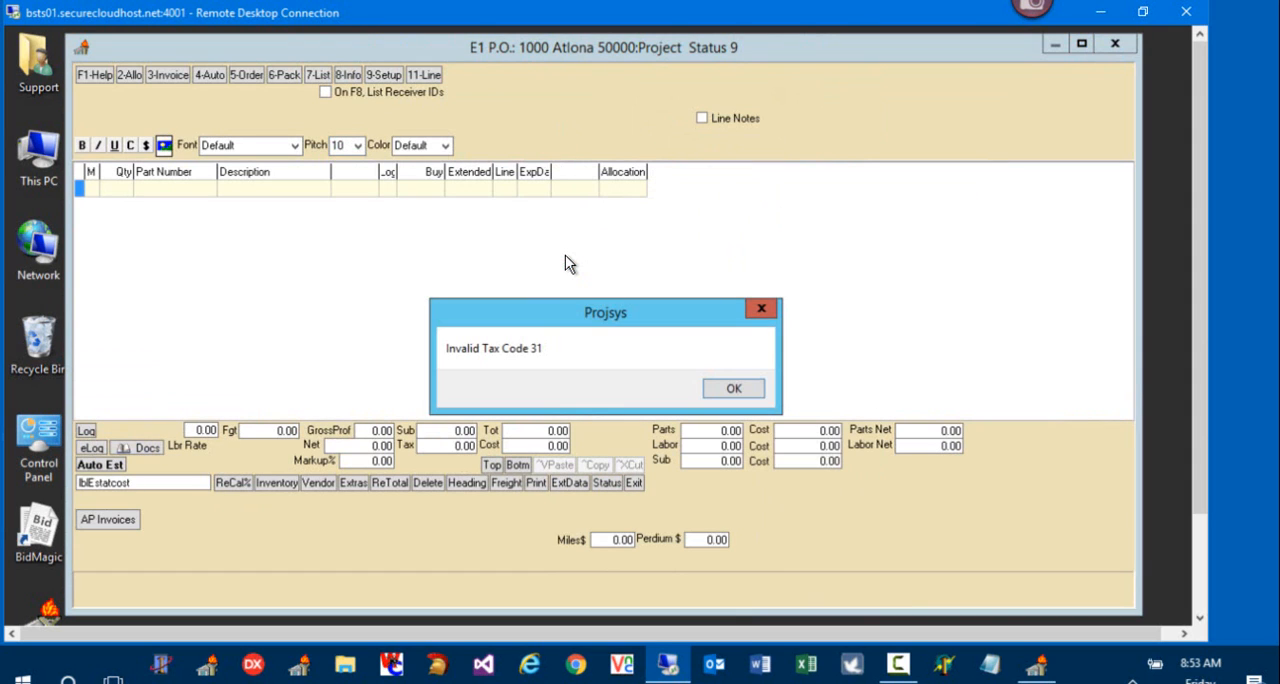
click(734, 390)
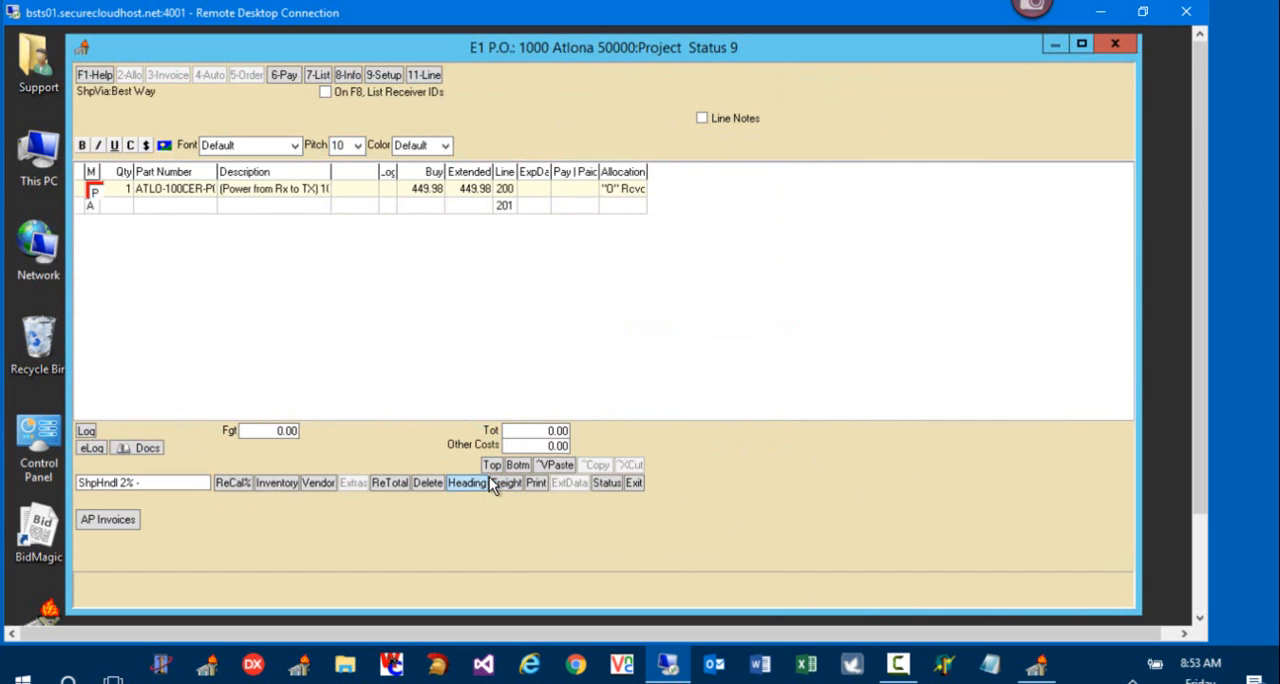
click(467, 483)
click(563, 134)
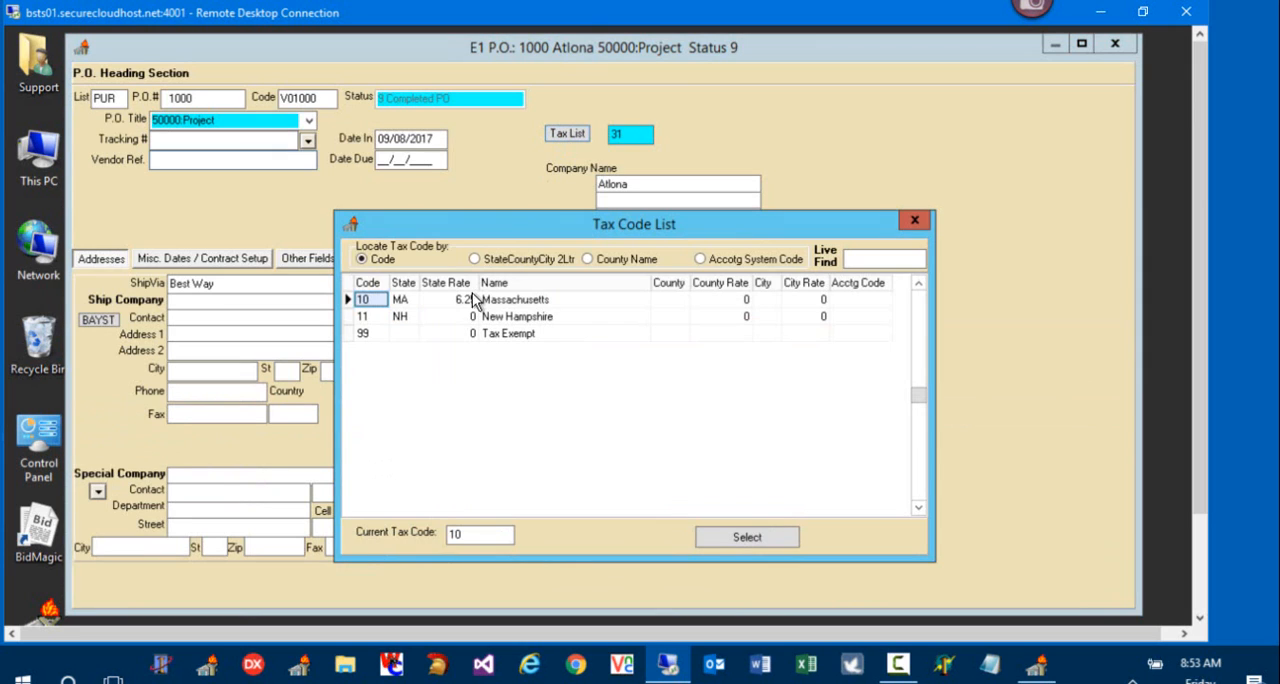
double_click(370, 335)
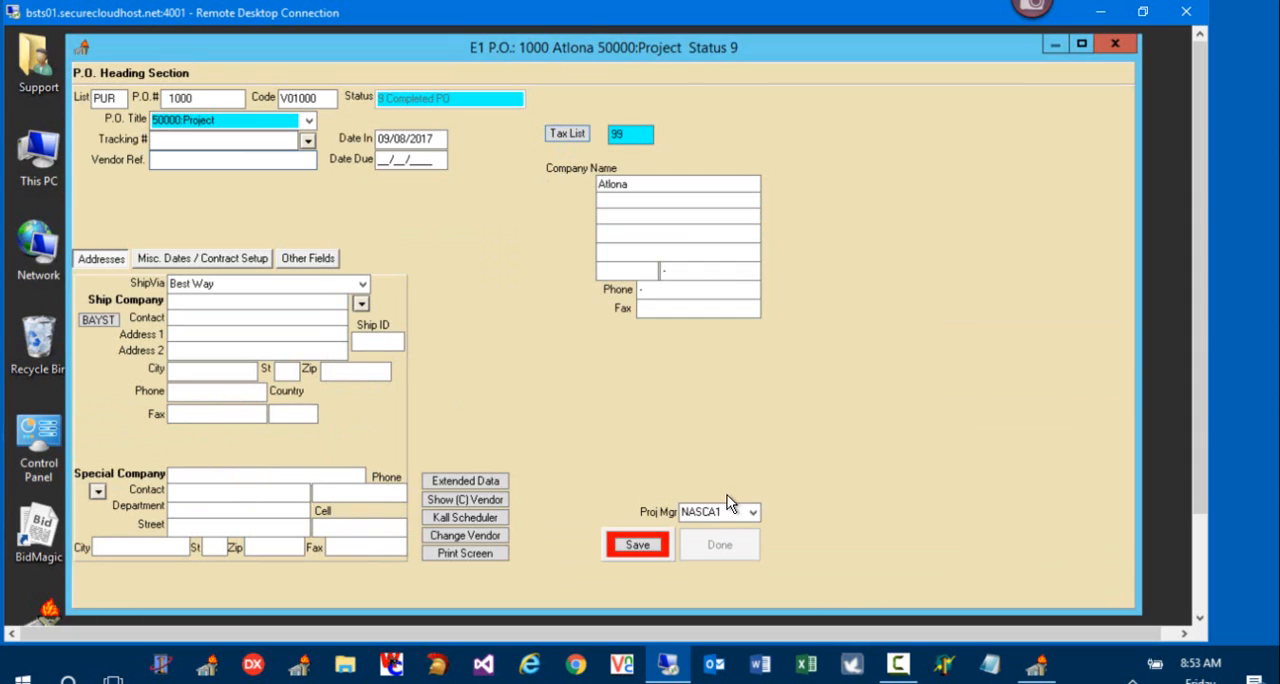
click(651, 546)
click(698, 547)
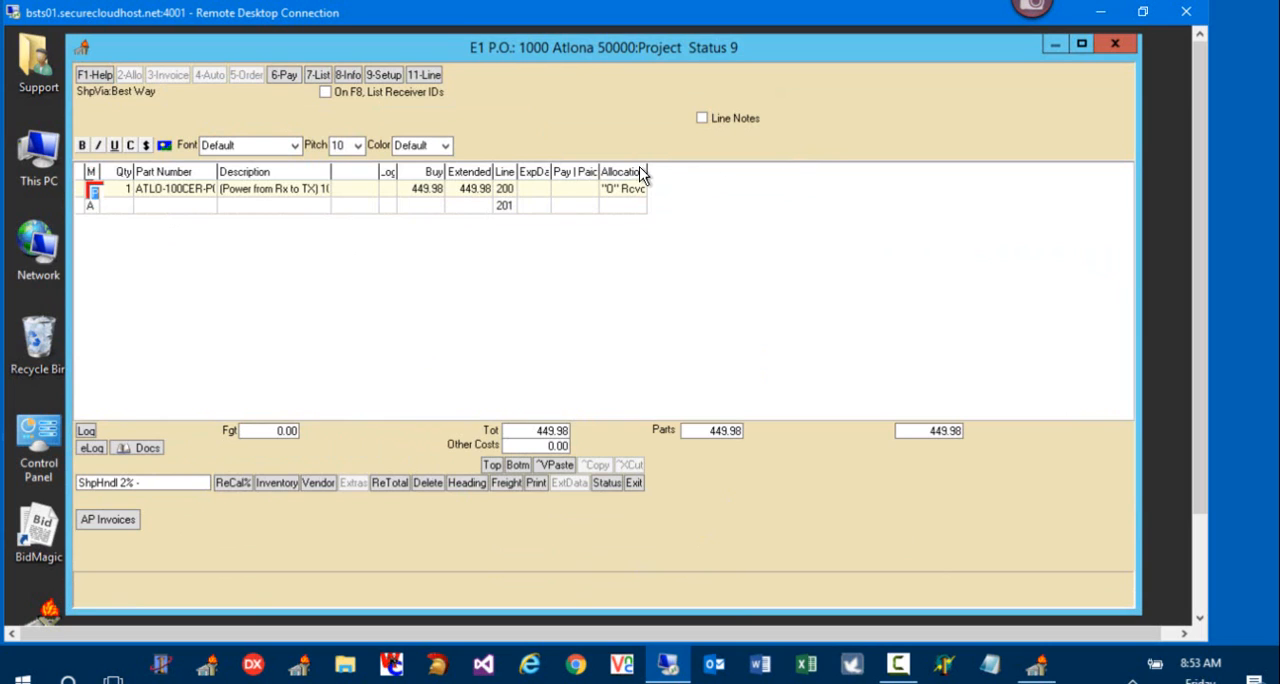
Step: Widen the purchase order's allocation column and mark all received items for payment
drag(640, 172, 972, 209)
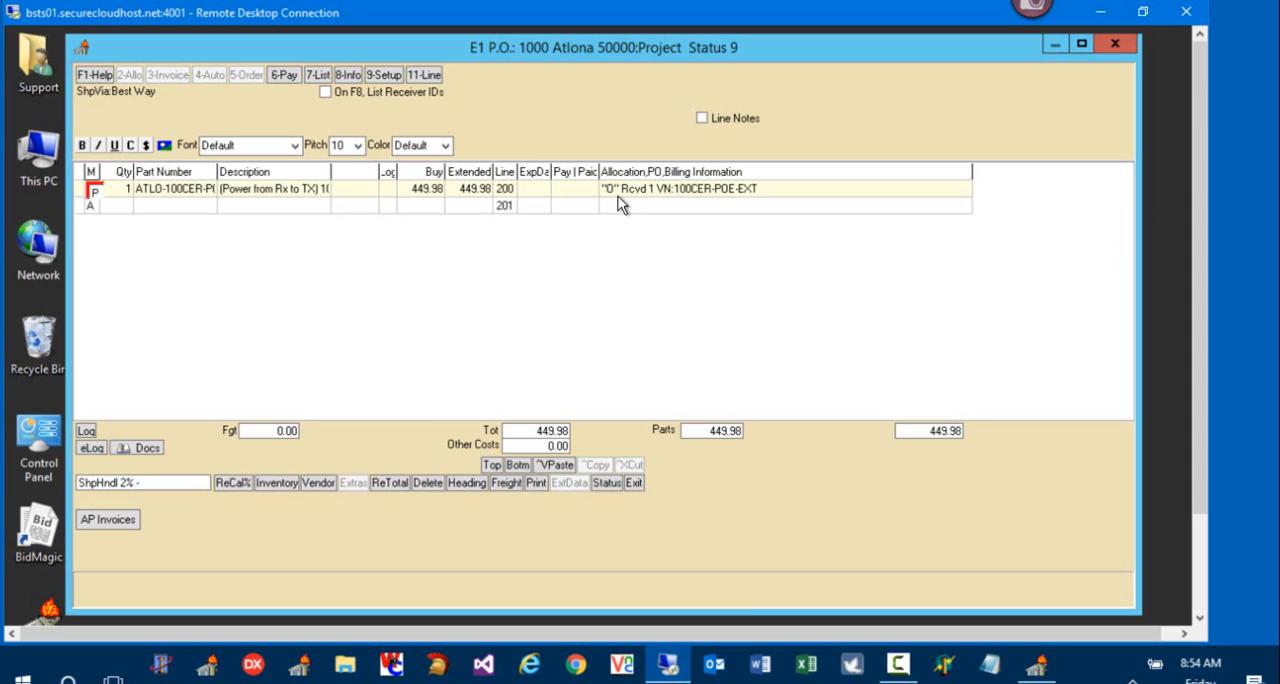
click(95, 191)
click(285, 77)
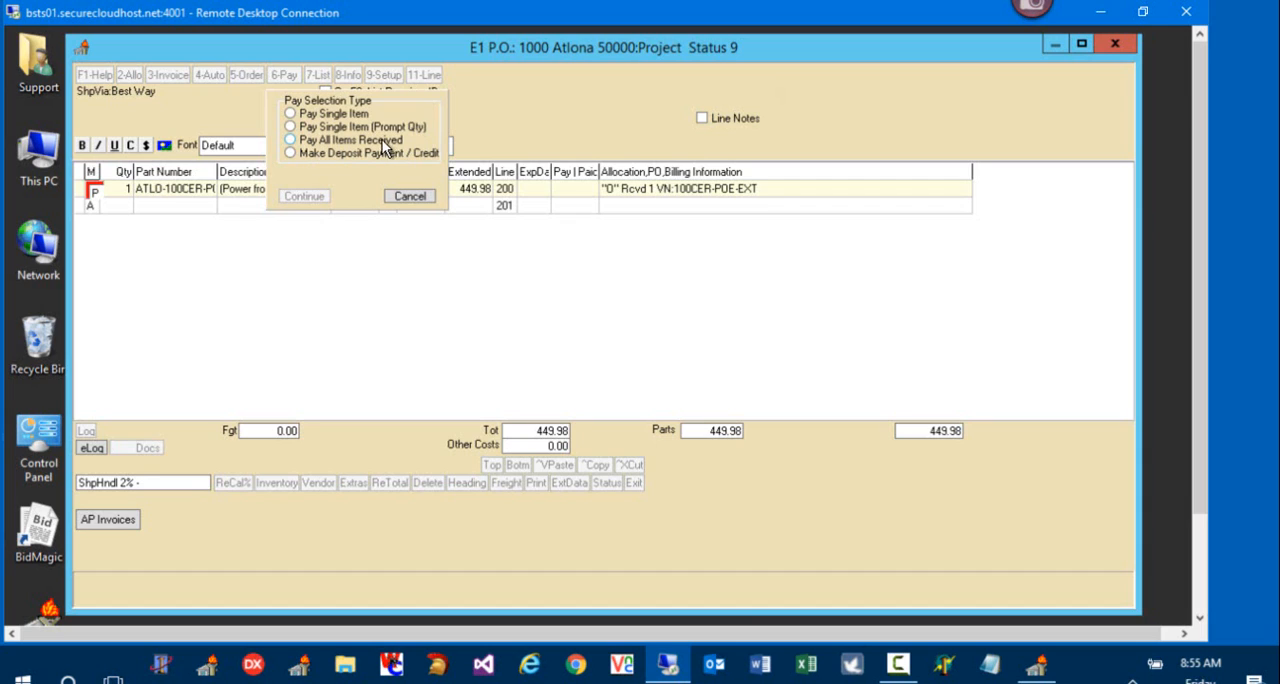
click(316, 145)
click(317, 195)
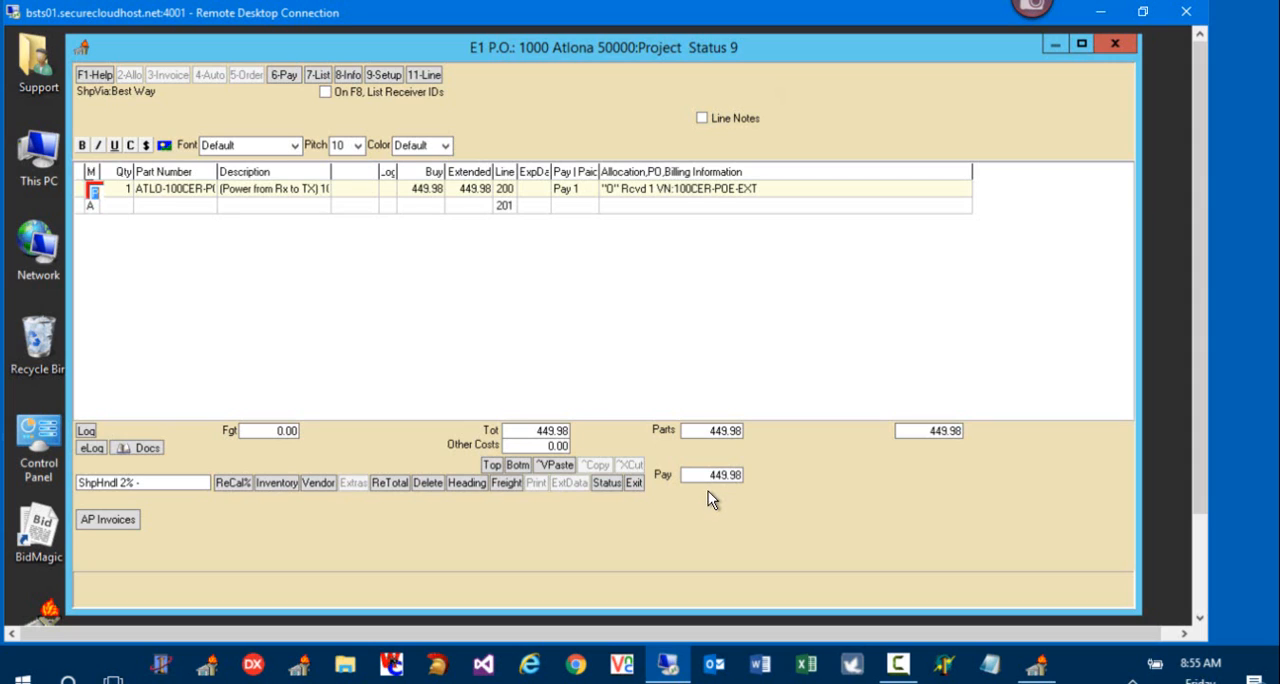
Step: Set the buy price of the received Atlona part to 525 without updating the inventory cost
click(435, 196)
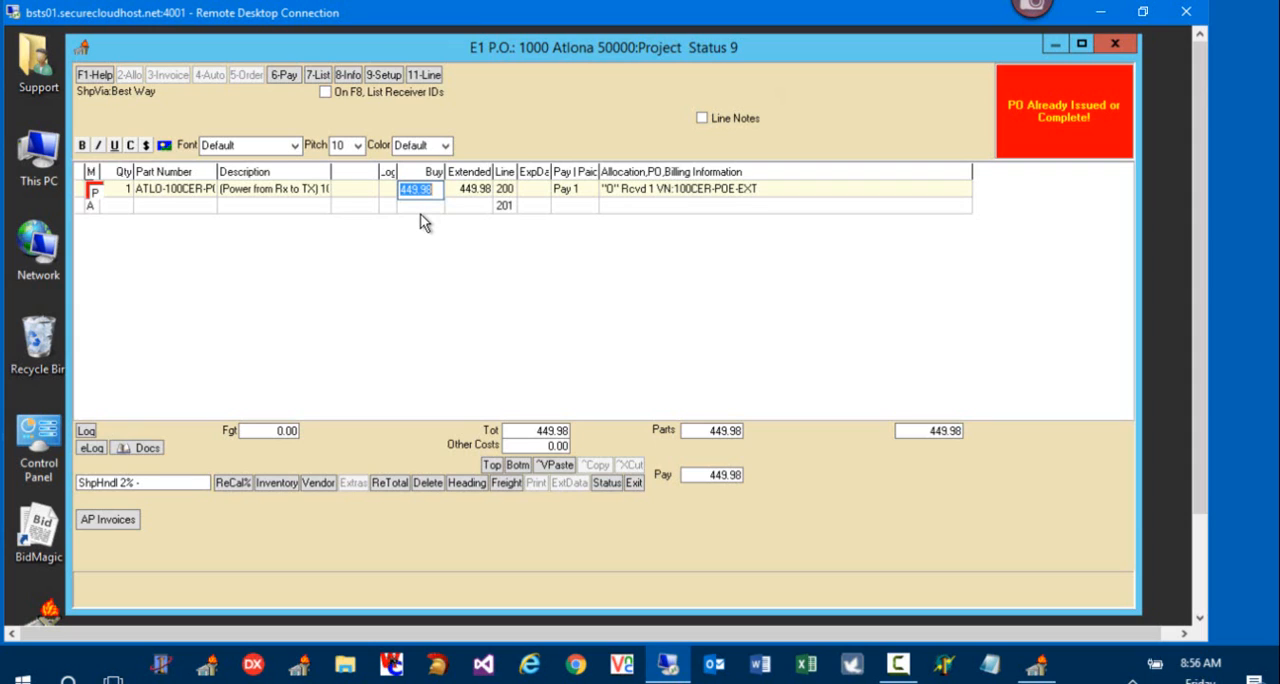
text(525)
key(Return)
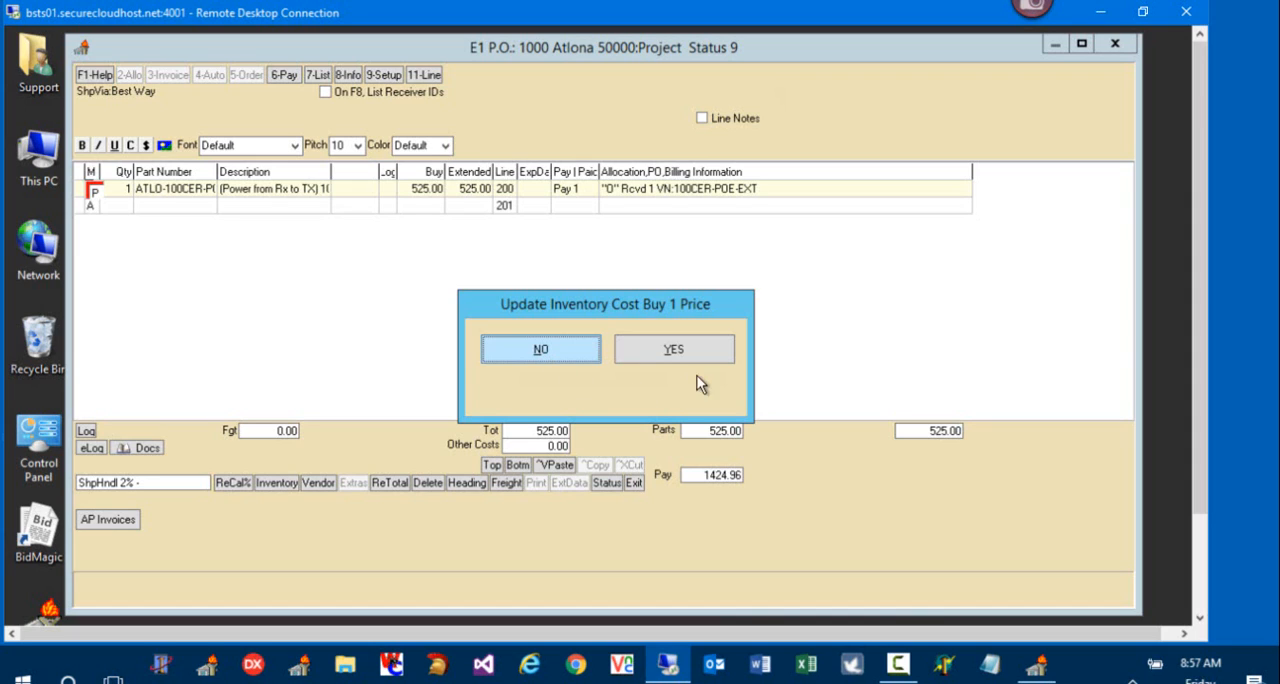
click(546, 360)
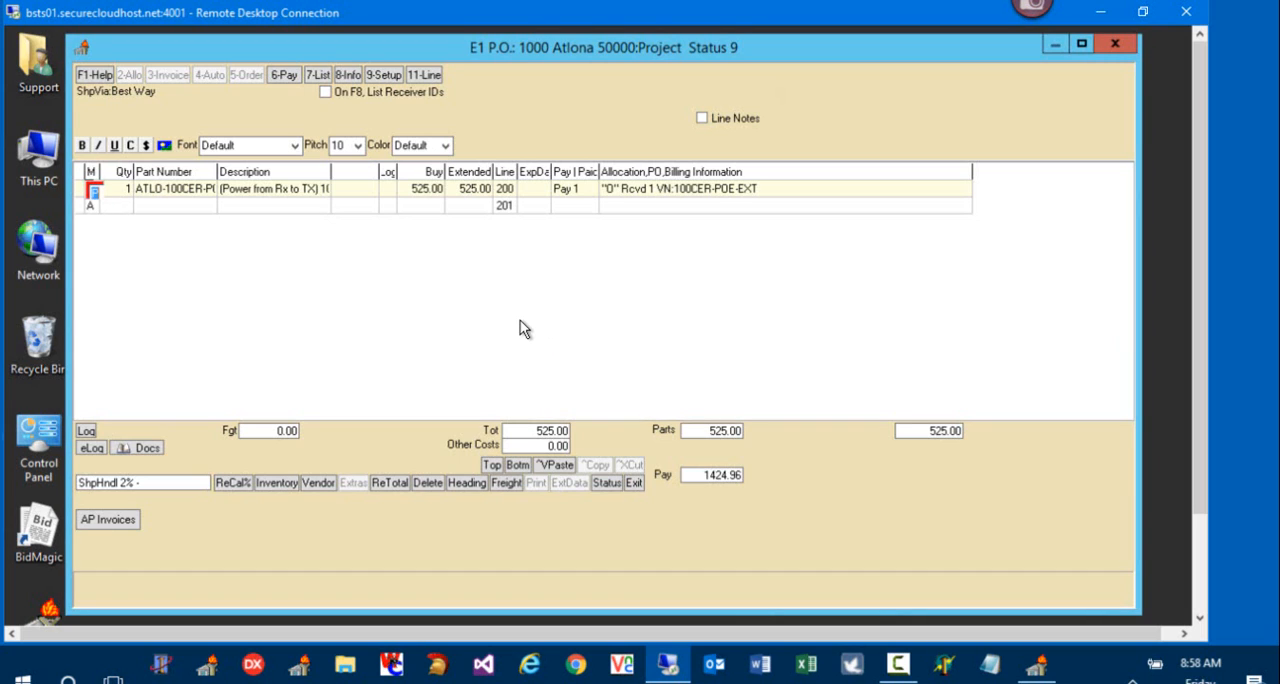
Step: Recalculate the purchase order total, exit the order and continue to create its pay voucher
click(392, 483)
click(634, 483)
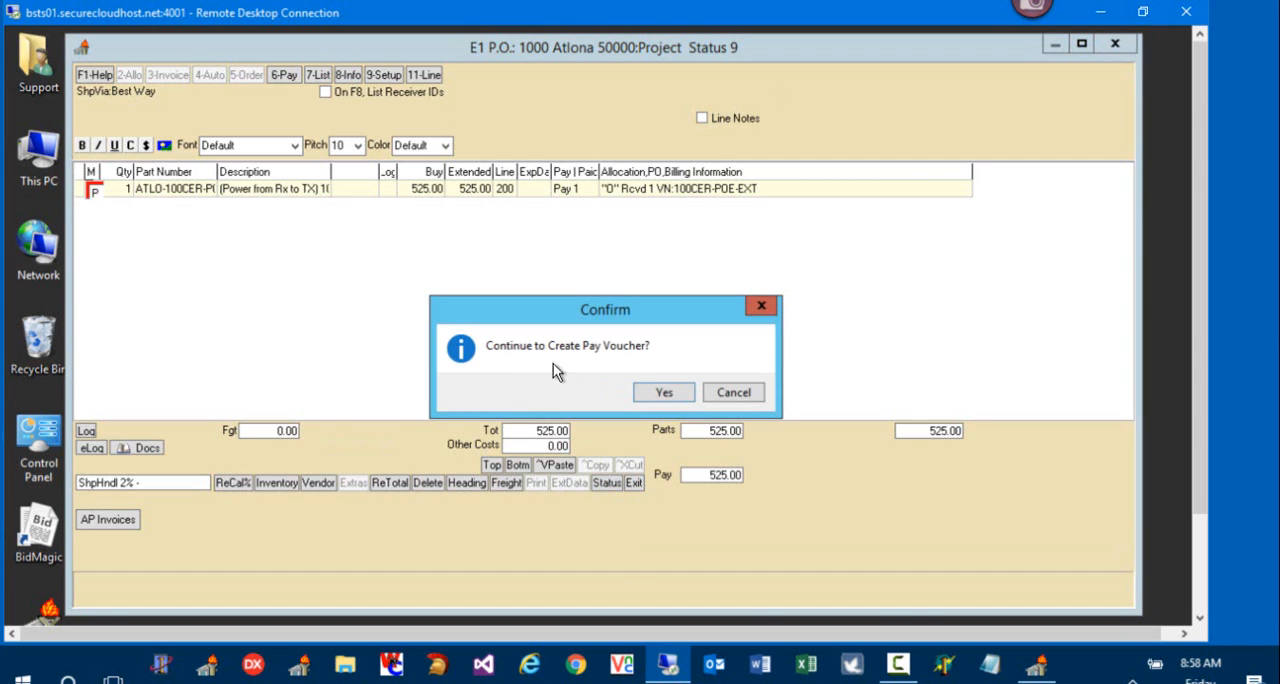
click(665, 392)
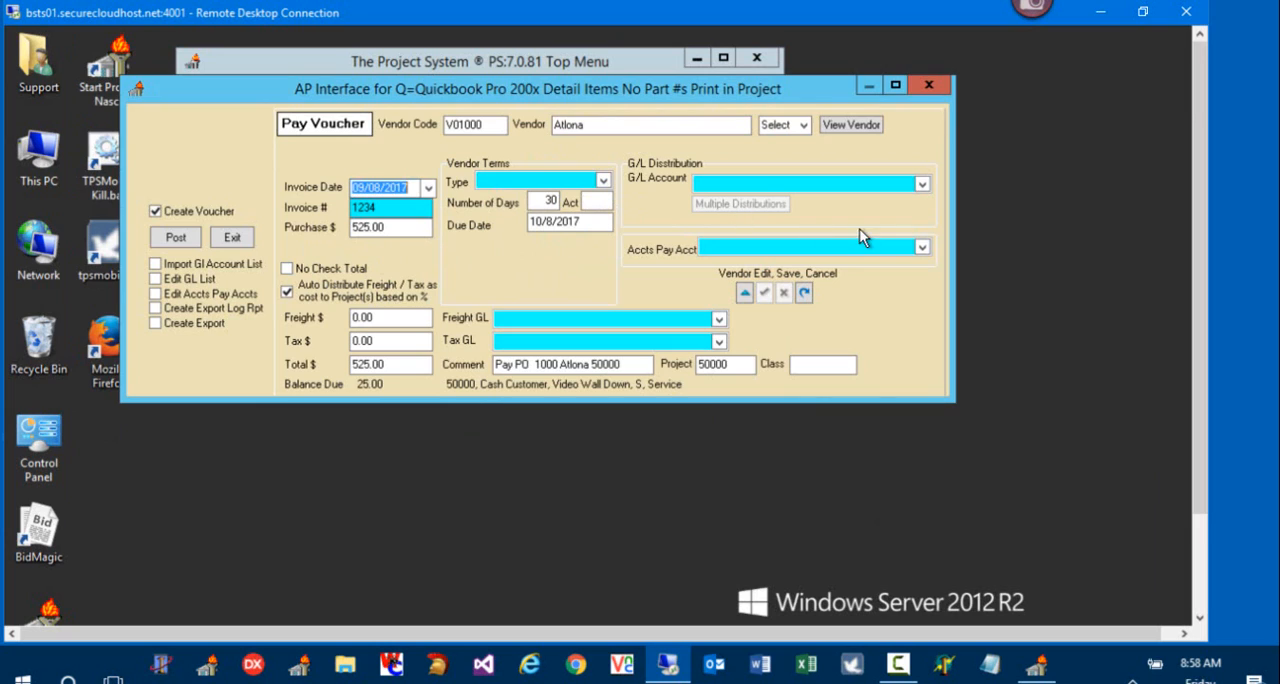
Step: Set the voucher's accounts payable account to 2000 ~ Accounts Payables and save it for the vendor
click(921, 250)
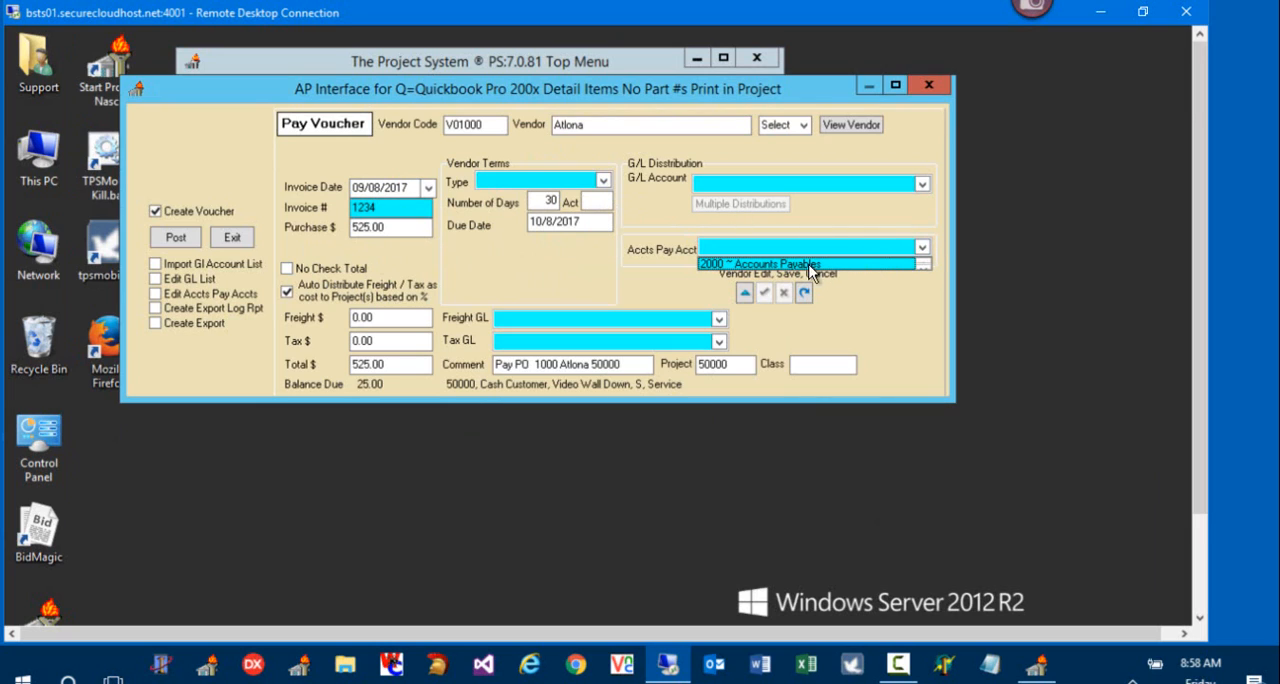
click(755, 263)
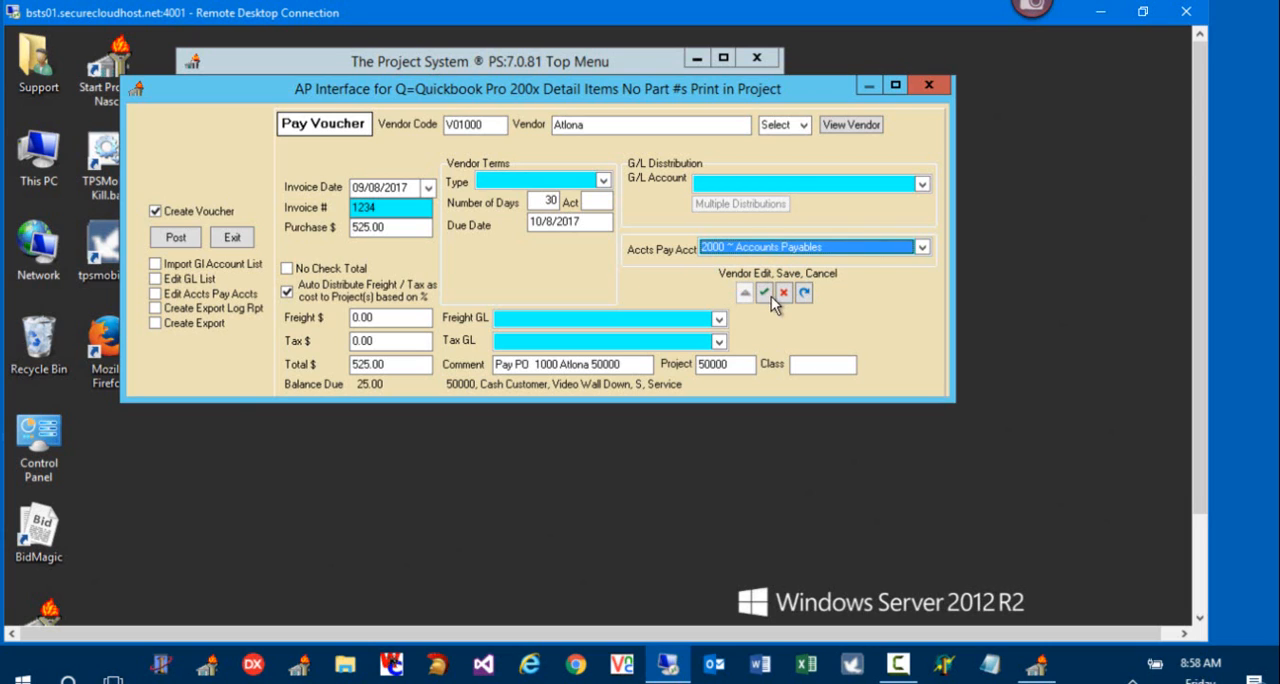
click(768, 295)
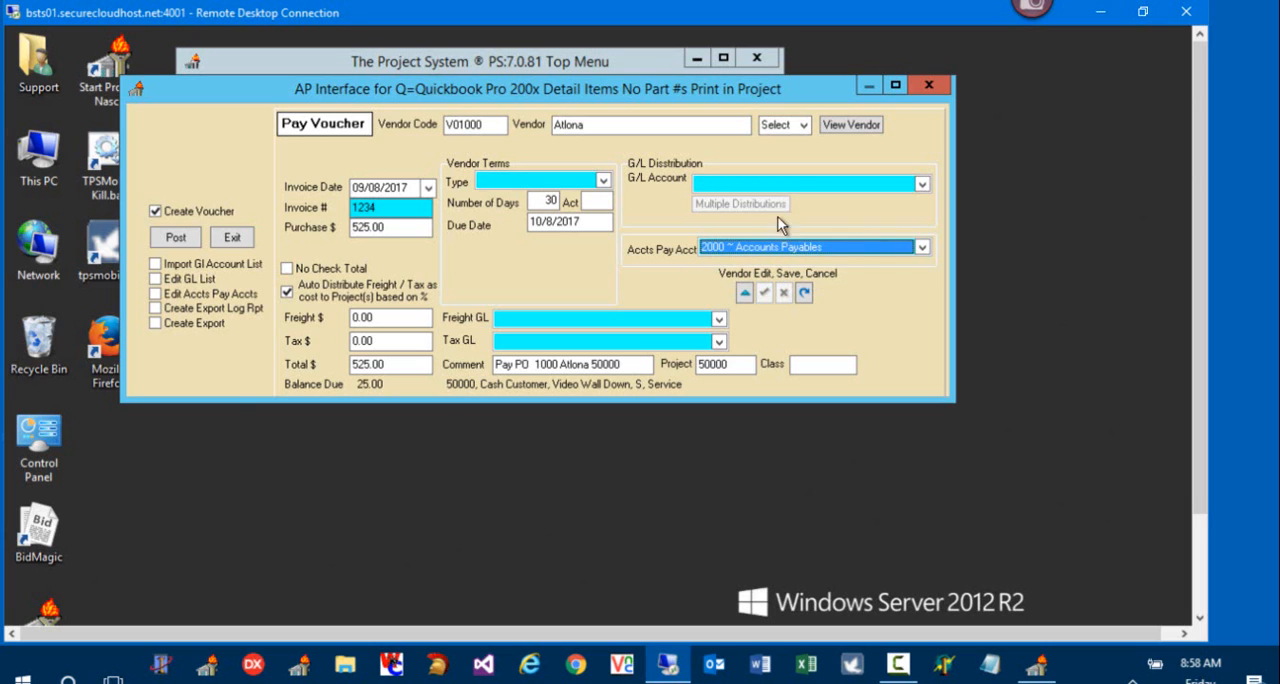
Step: Set the voucher's G/L distribution account to 5010 ~ AV Materials
click(924, 185)
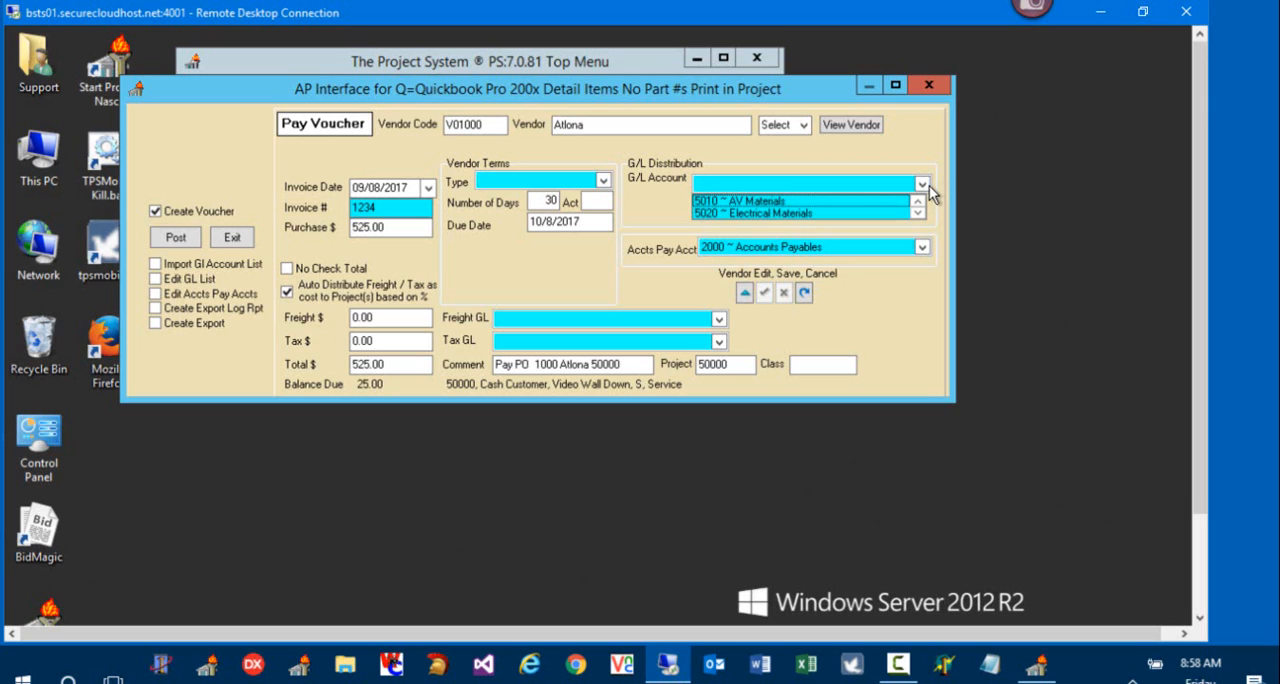
click(815, 201)
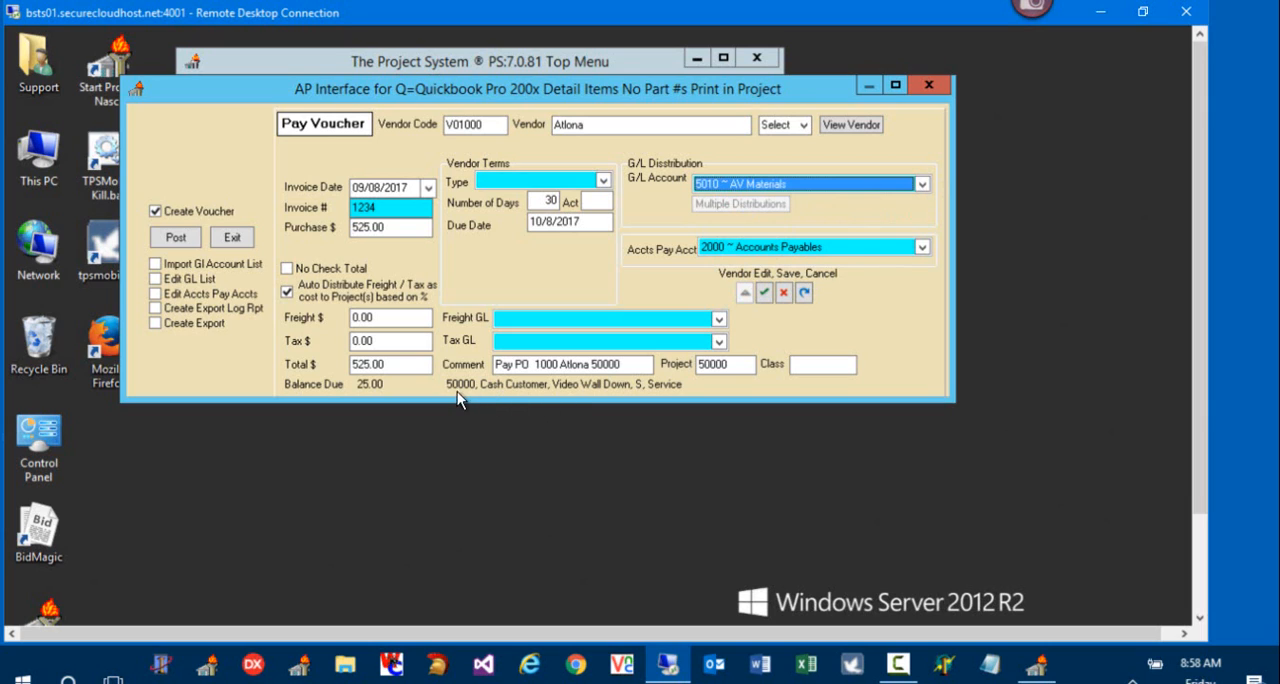
click(921, 184)
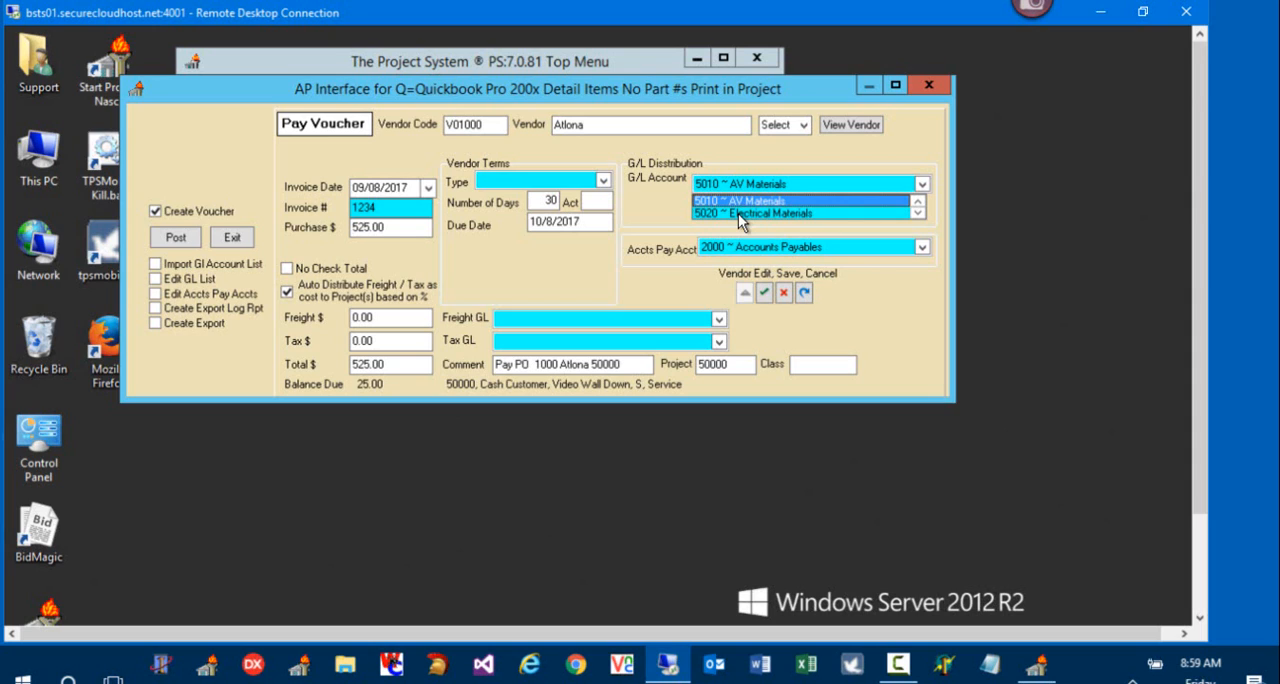
click(740, 201)
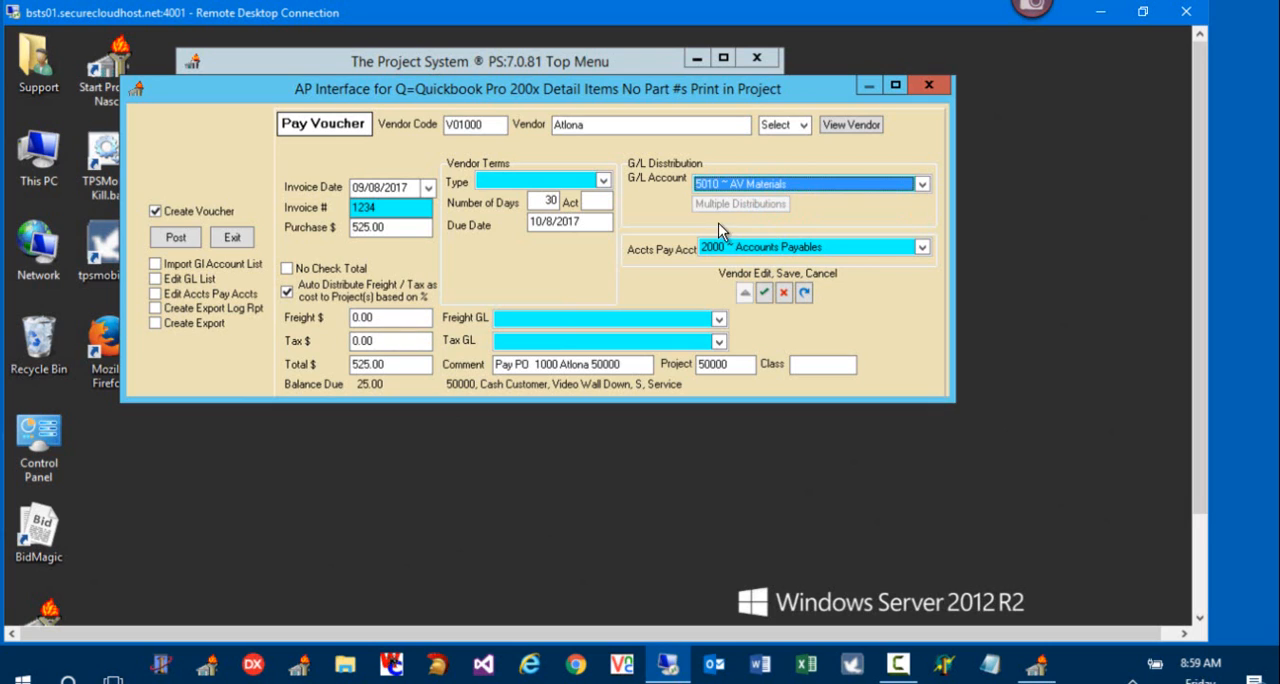
Step: Set the voucher's freight to 25 with Freight GL 5010 ~ AV Materials and save the vendor's account settings
click(400, 228)
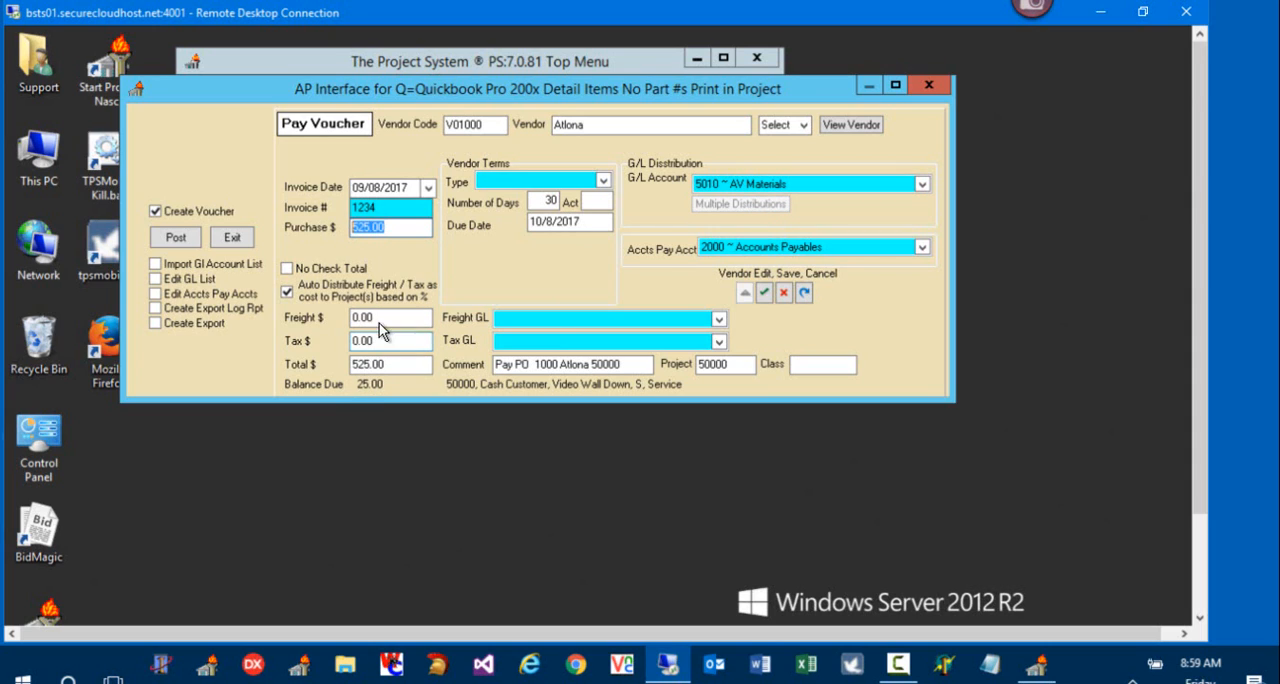
click(348, 316)
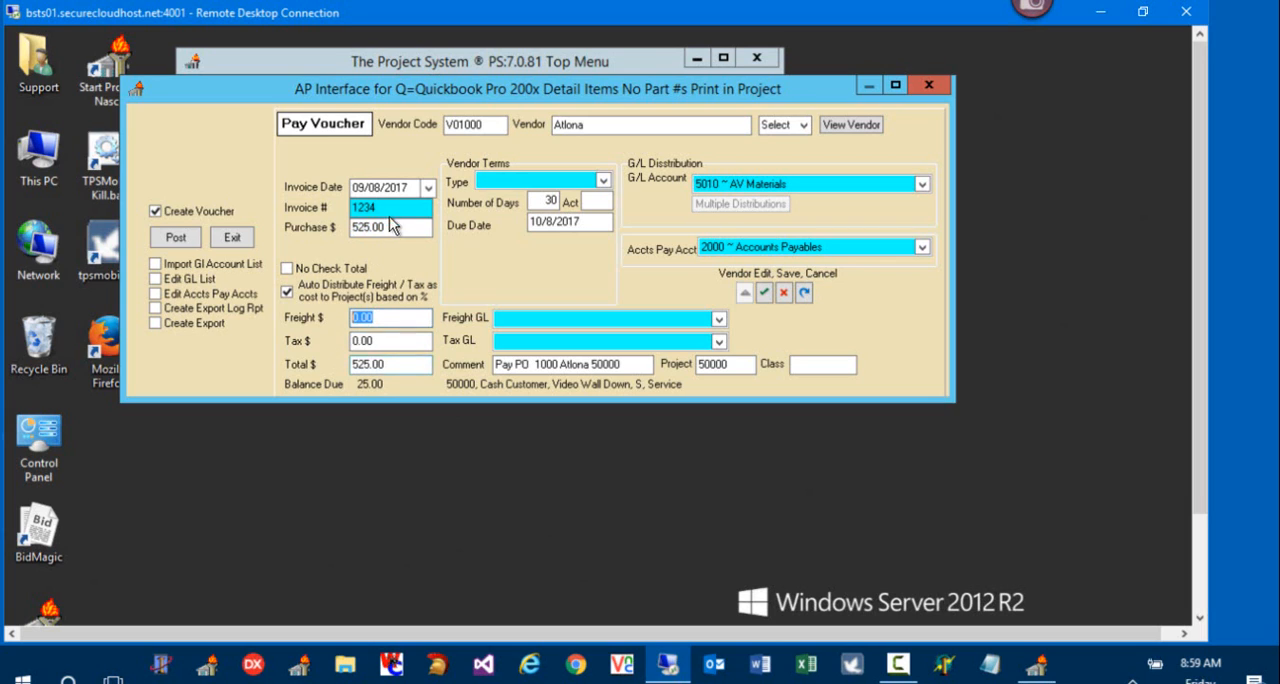
key(Tab)
key(Tab)
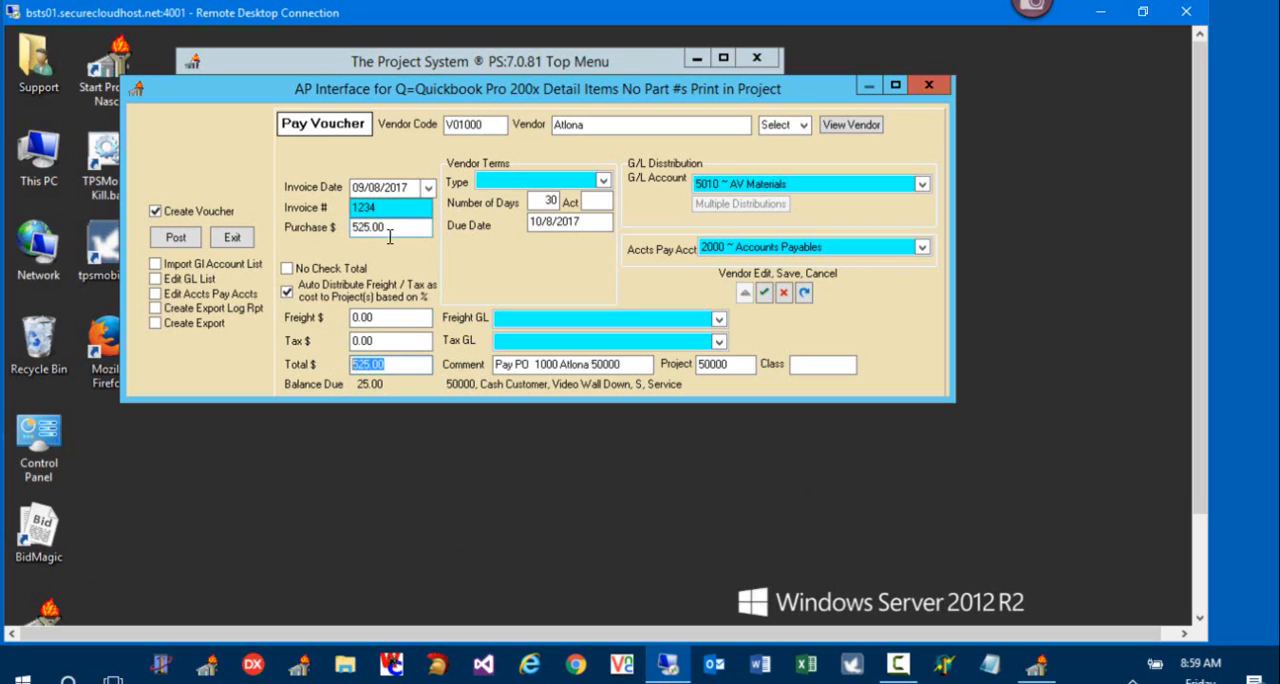
click(362, 318)
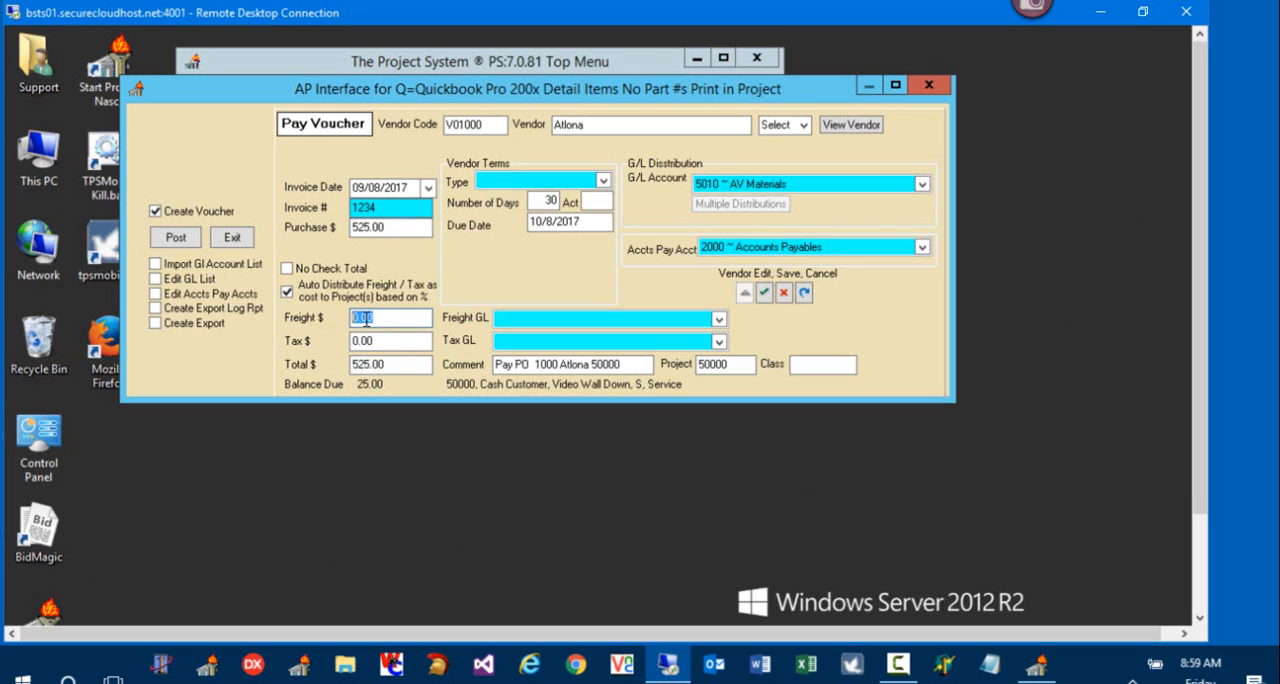
text(25)
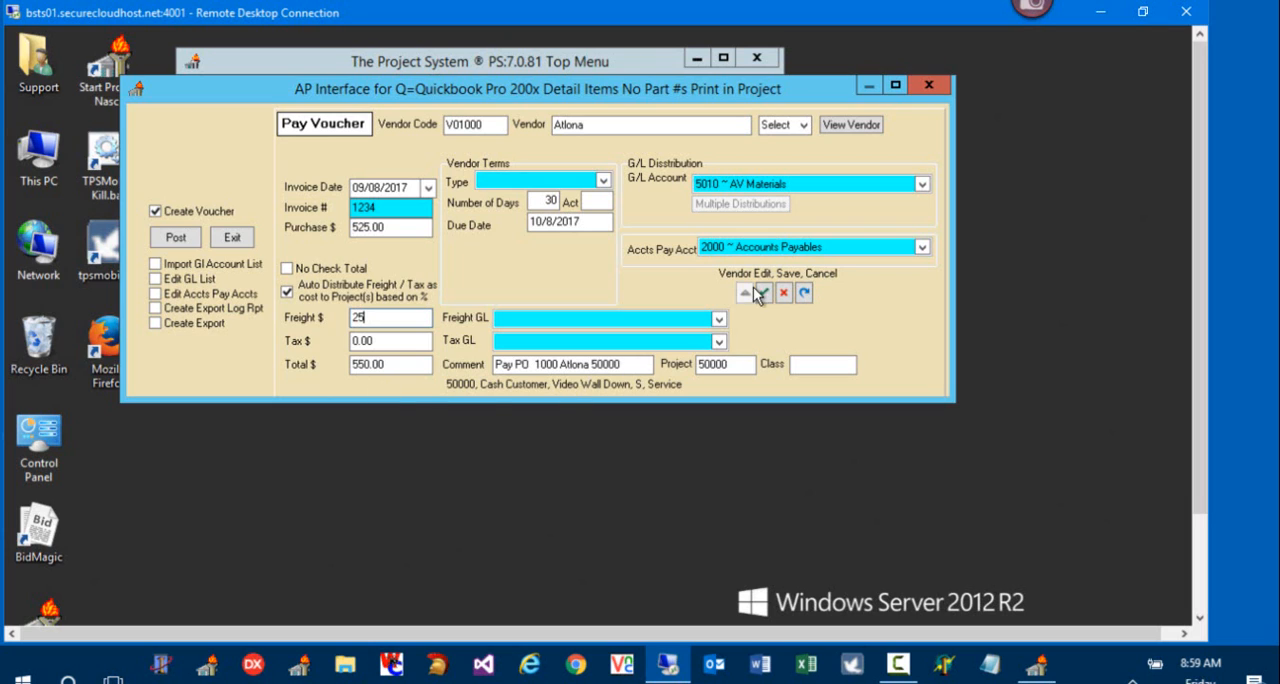
click(717, 319)
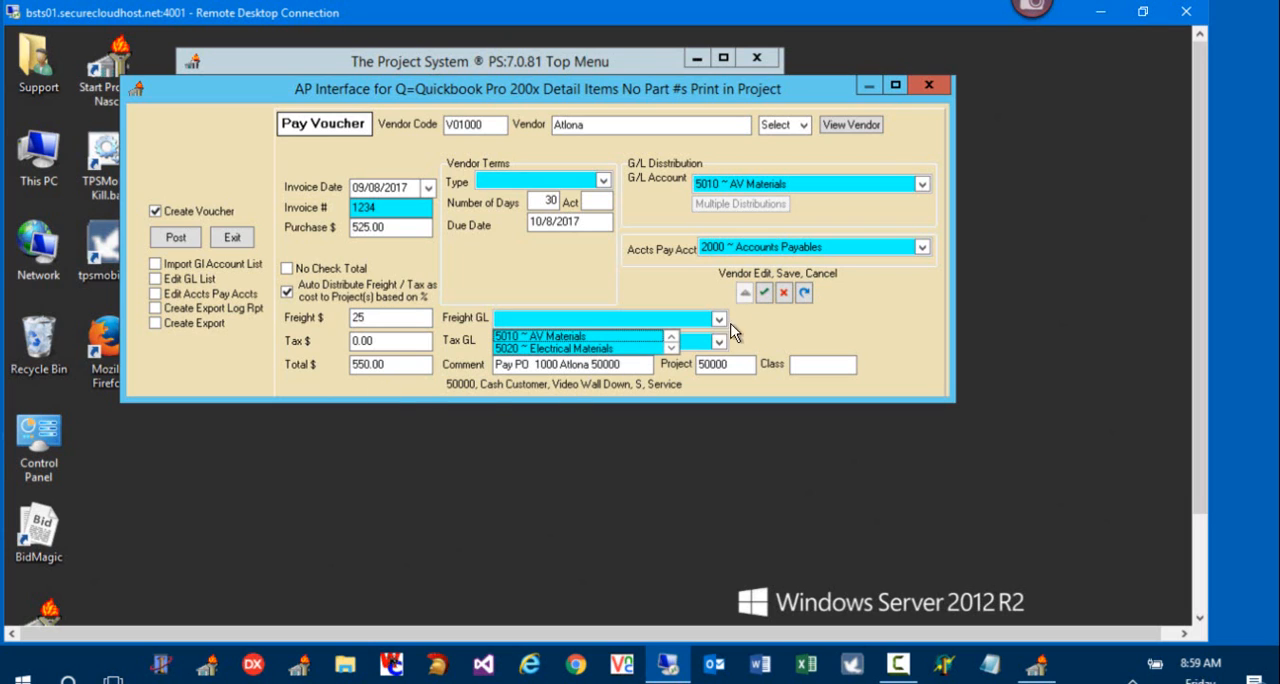
click(592, 338)
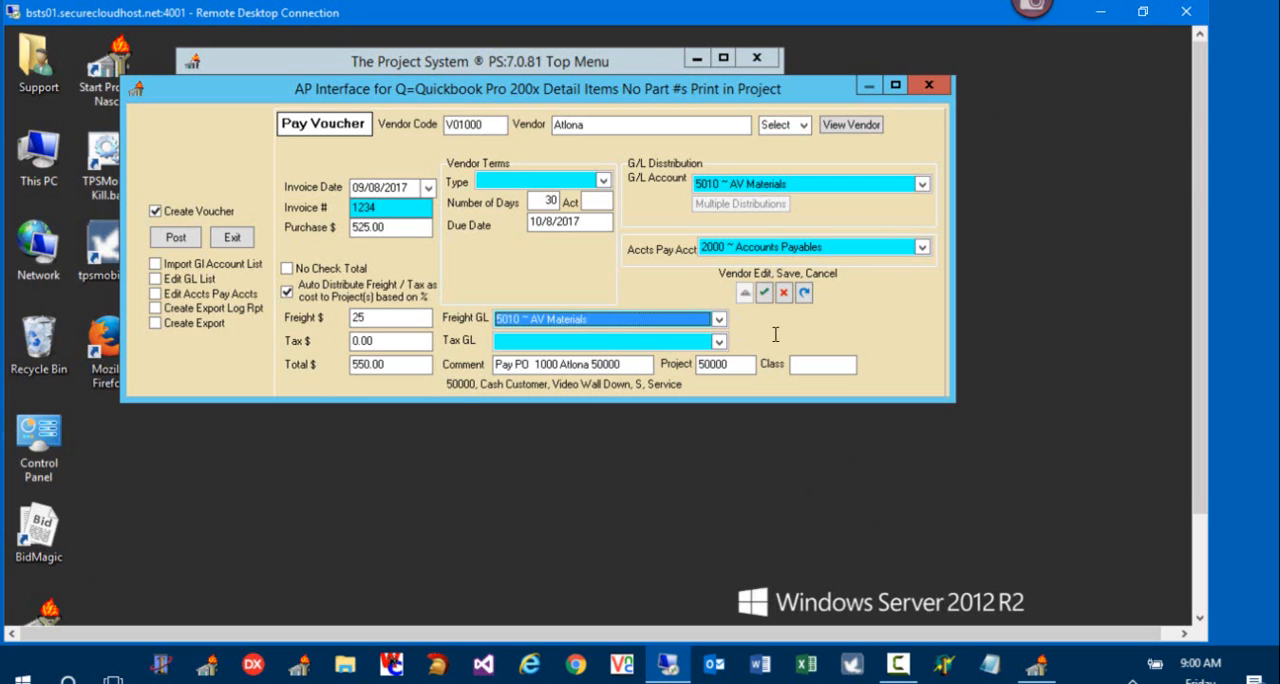
click(764, 293)
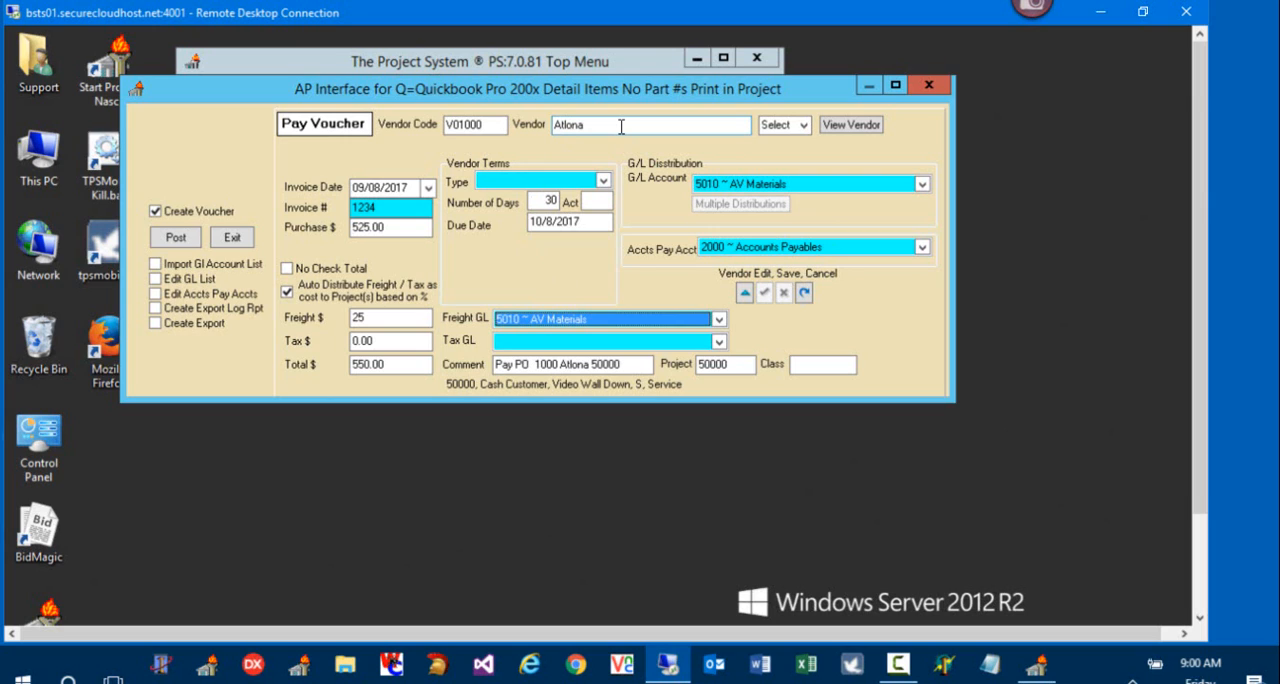
Step: Set the vendor terms type to Net 30 and save it for the vendor
click(604, 181)
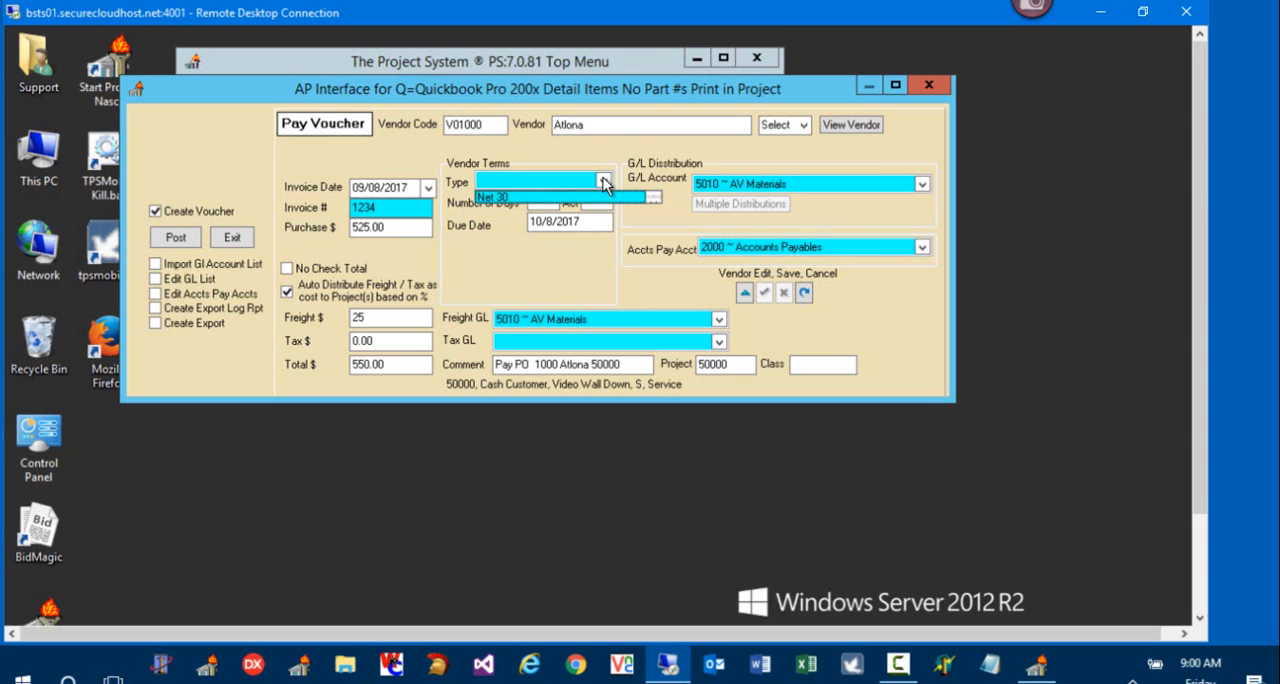
click(590, 204)
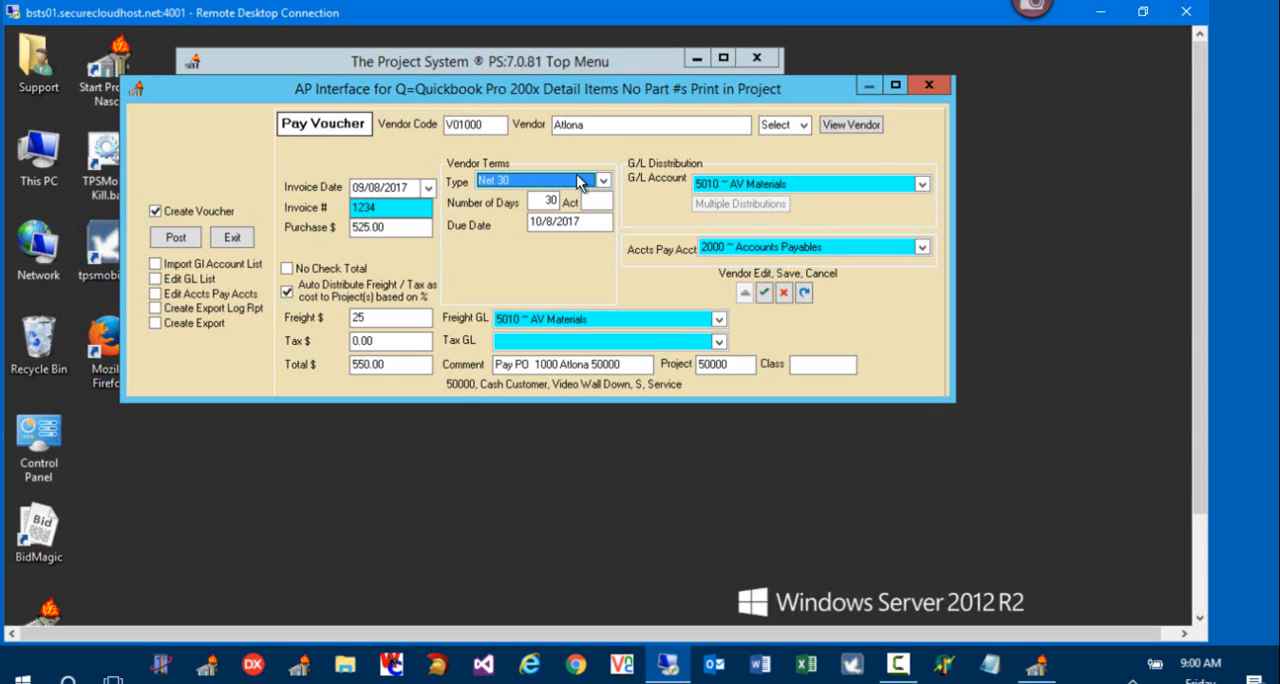
click(766, 293)
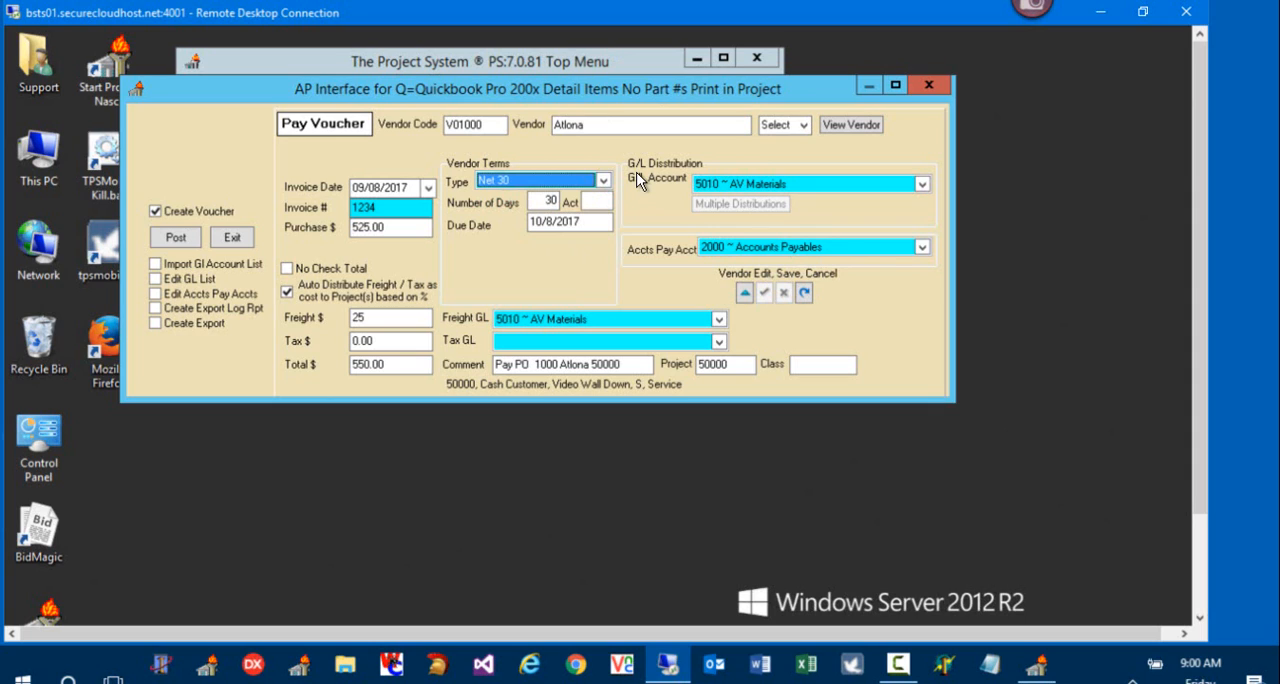
Step: Check the voucher's terms, tax and invoice fields, and post the pay voucher
click(603, 181)
click(384, 343)
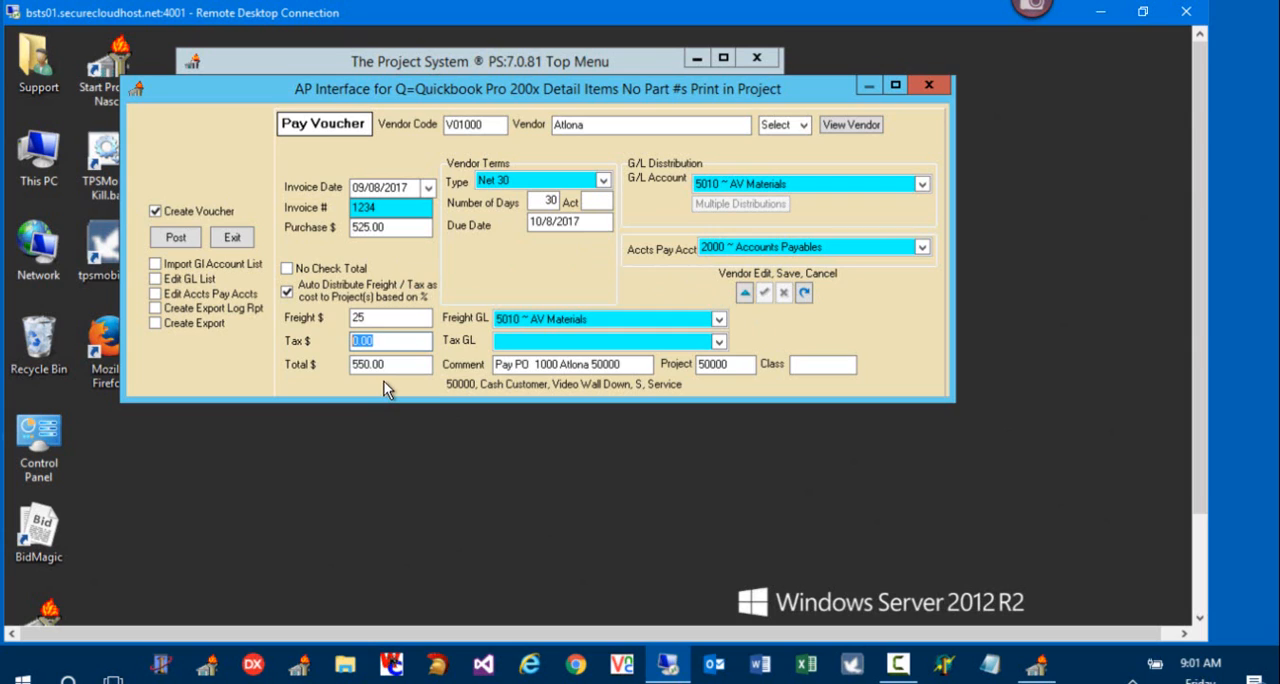
click(400, 203)
click(192, 239)
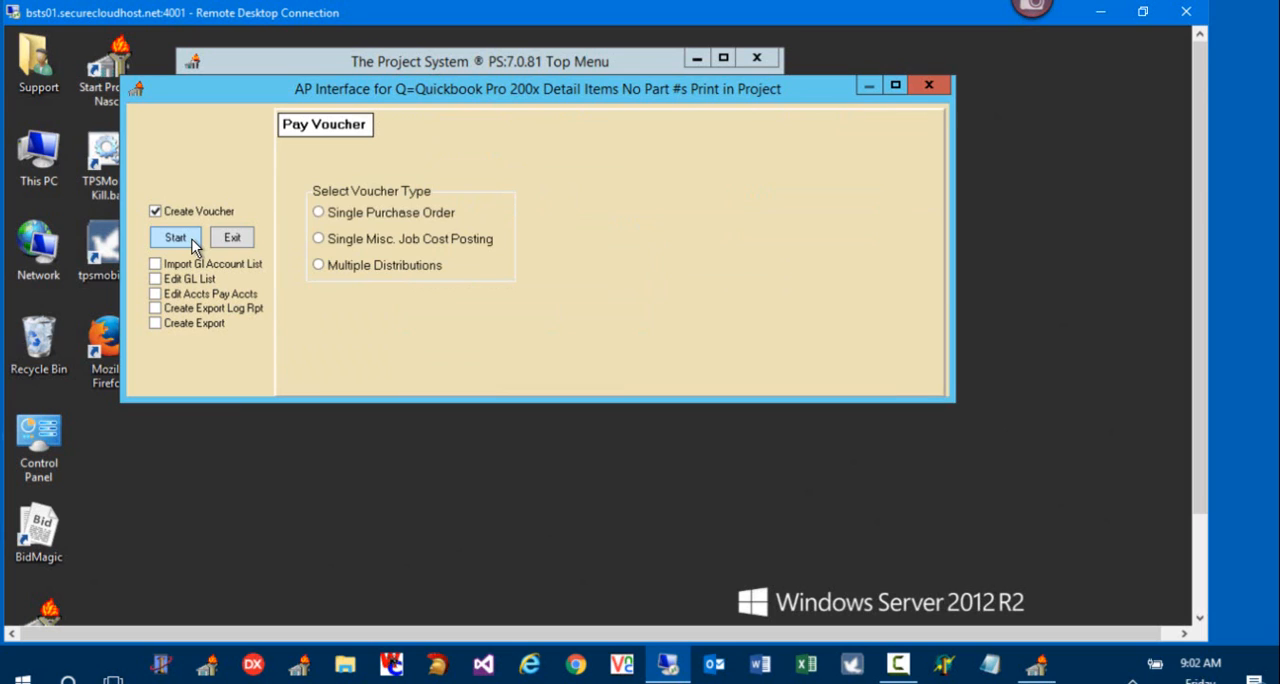
Step: Generate the AP export log report to review the pending voucher, and close the report and the AP Interface
click(173, 309)
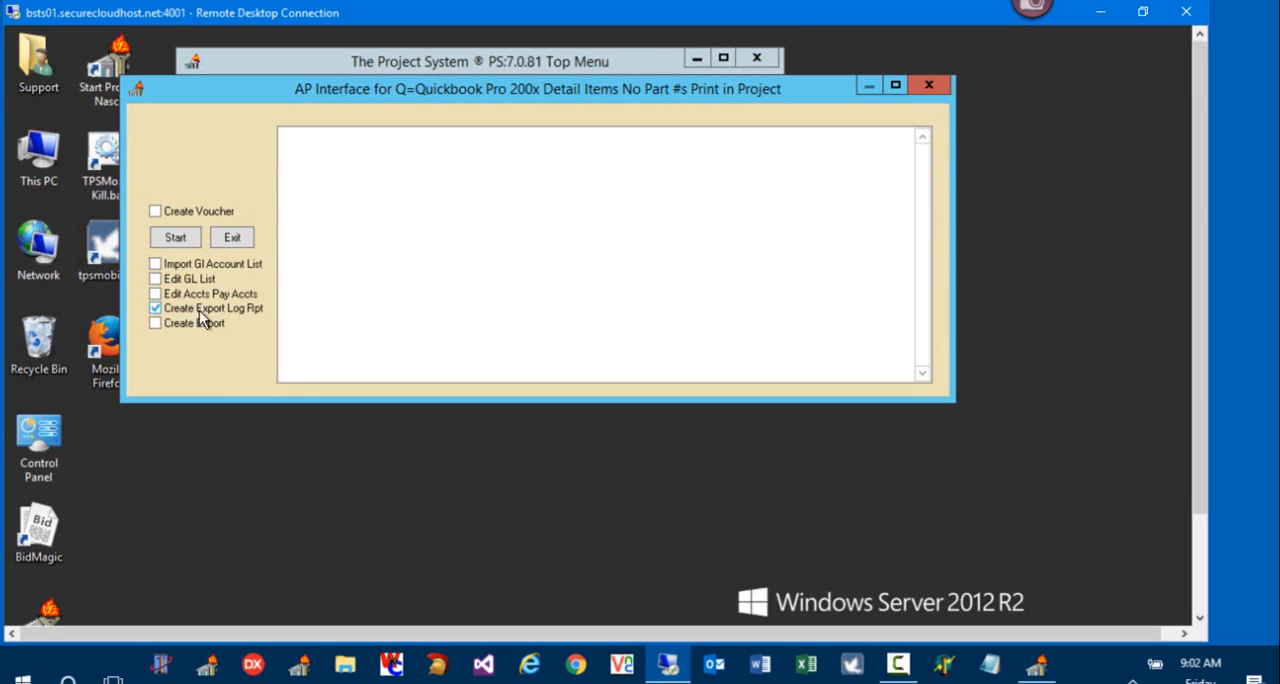
click(188, 238)
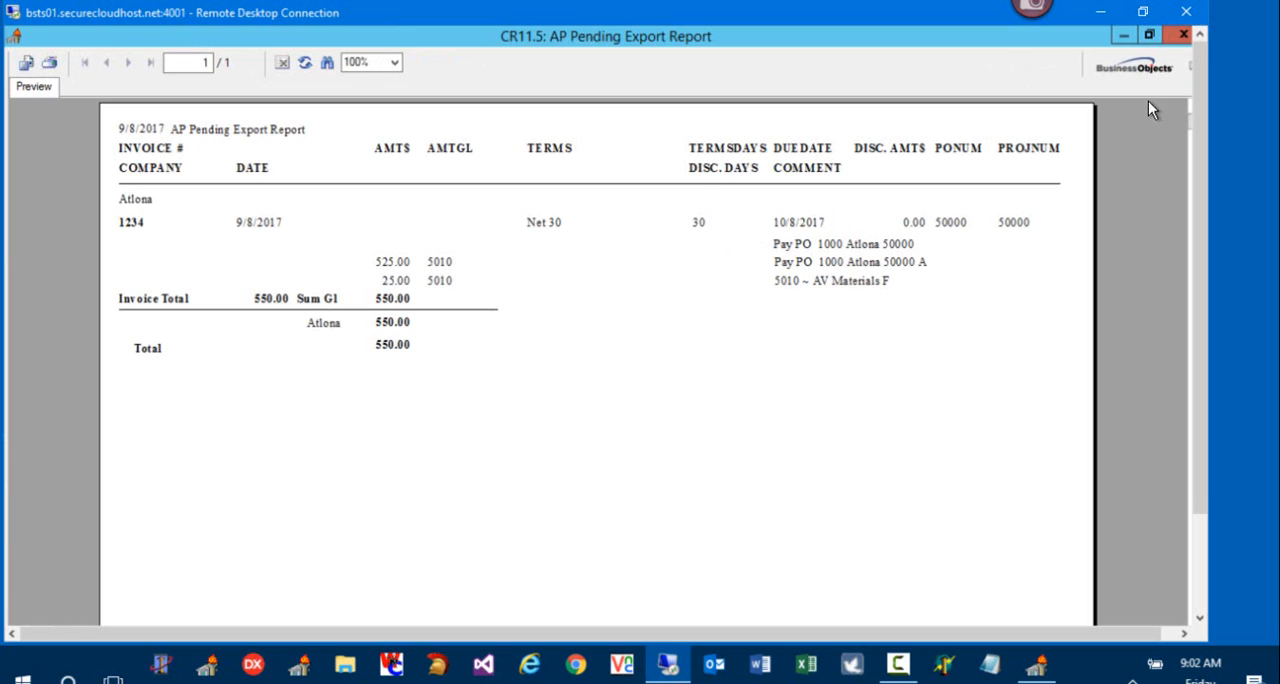
click(1180, 35)
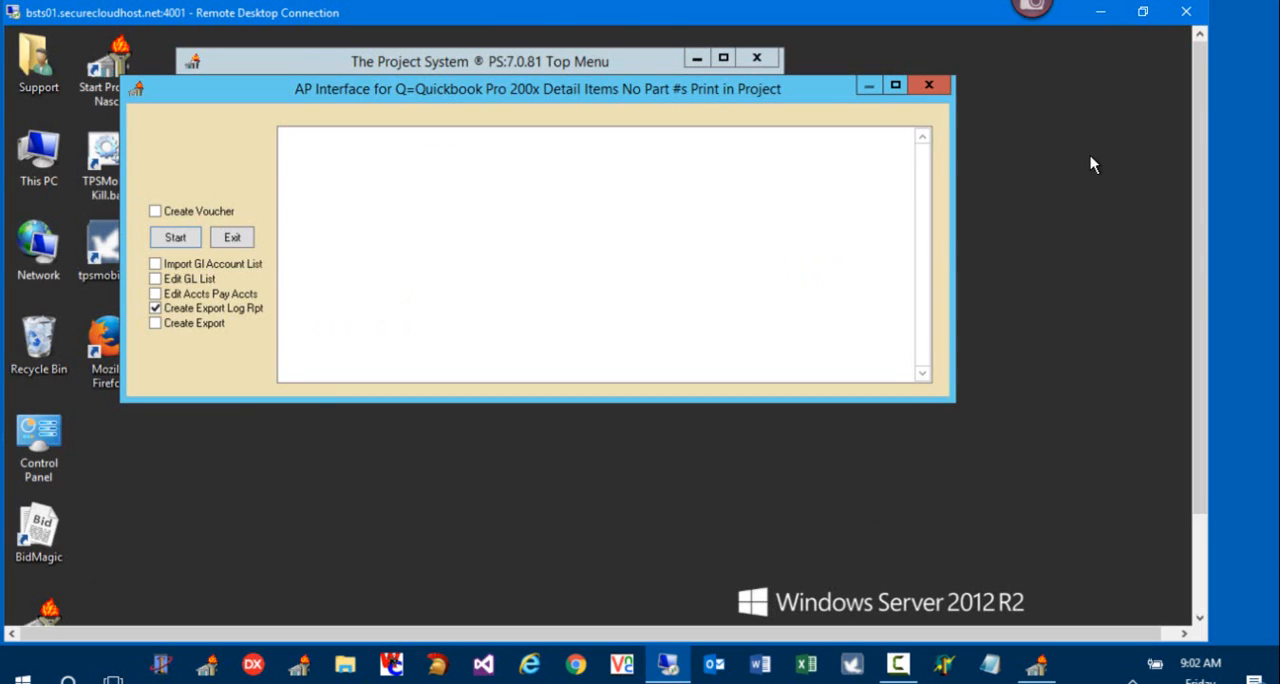
drag(823, 94, 875, 245)
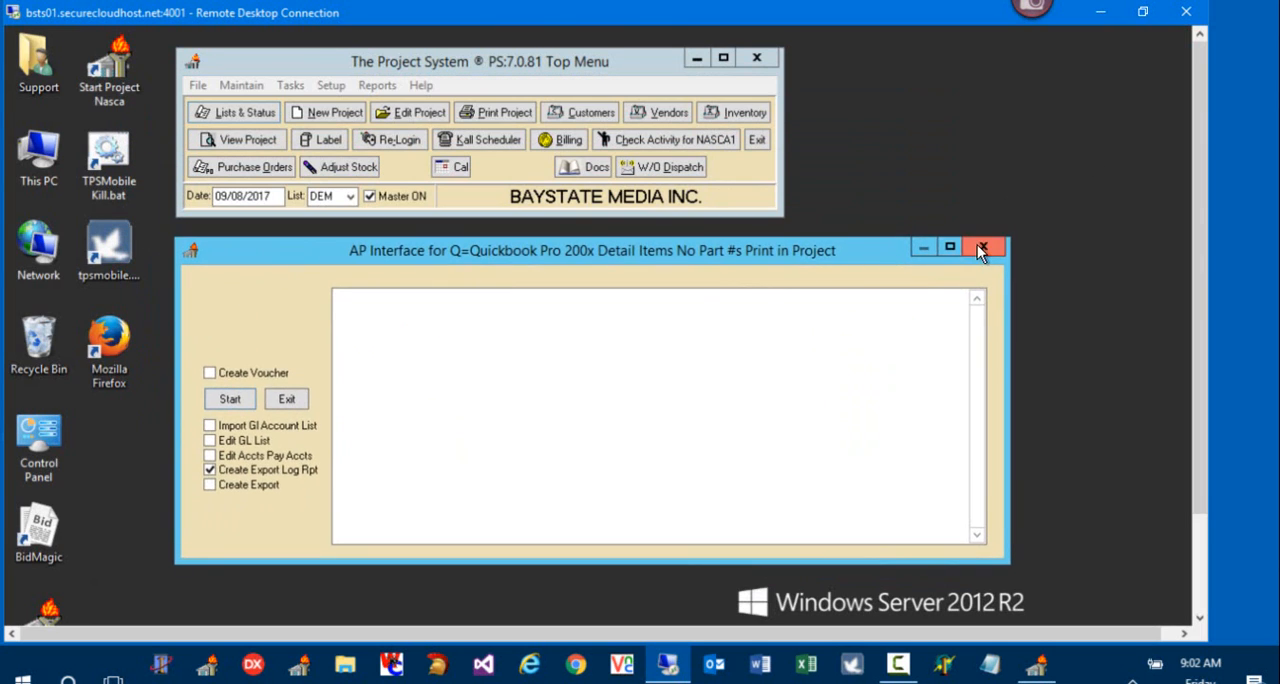
click(980, 250)
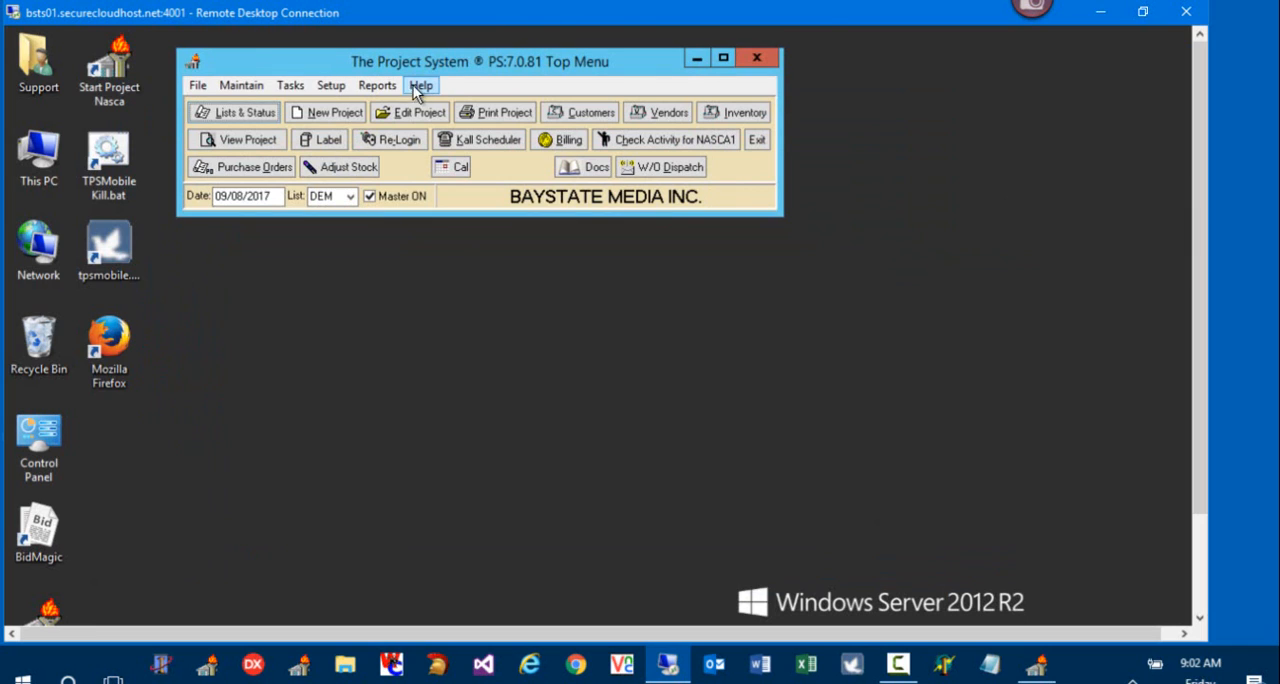
Step: Try to open the Pending AR Export Value Report from the Accounting AR Export reports
click(373, 86)
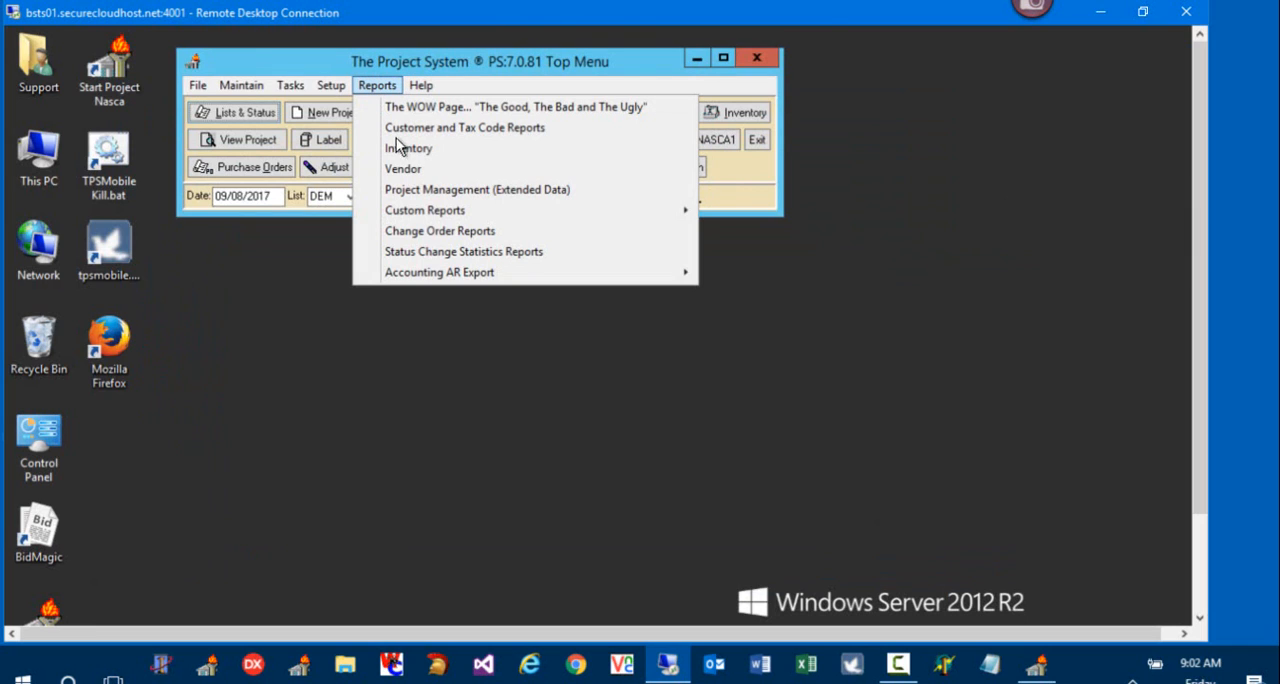
mouse_move(545, 275)
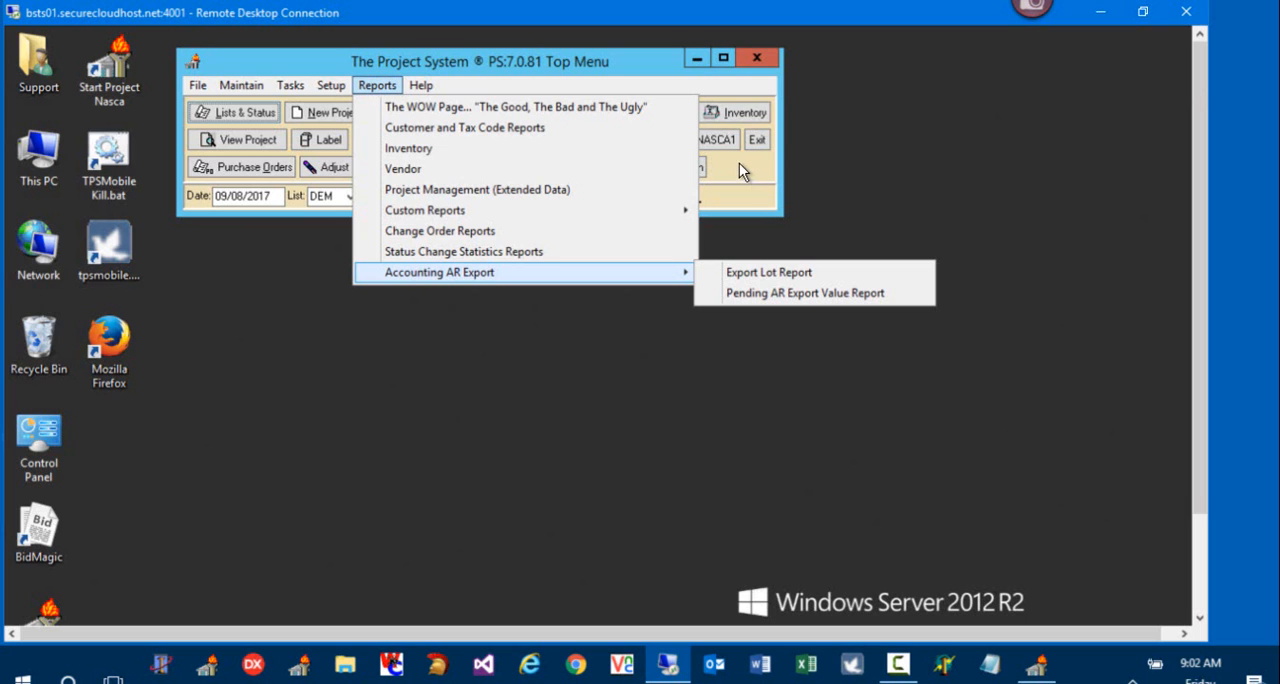
click(786, 295)
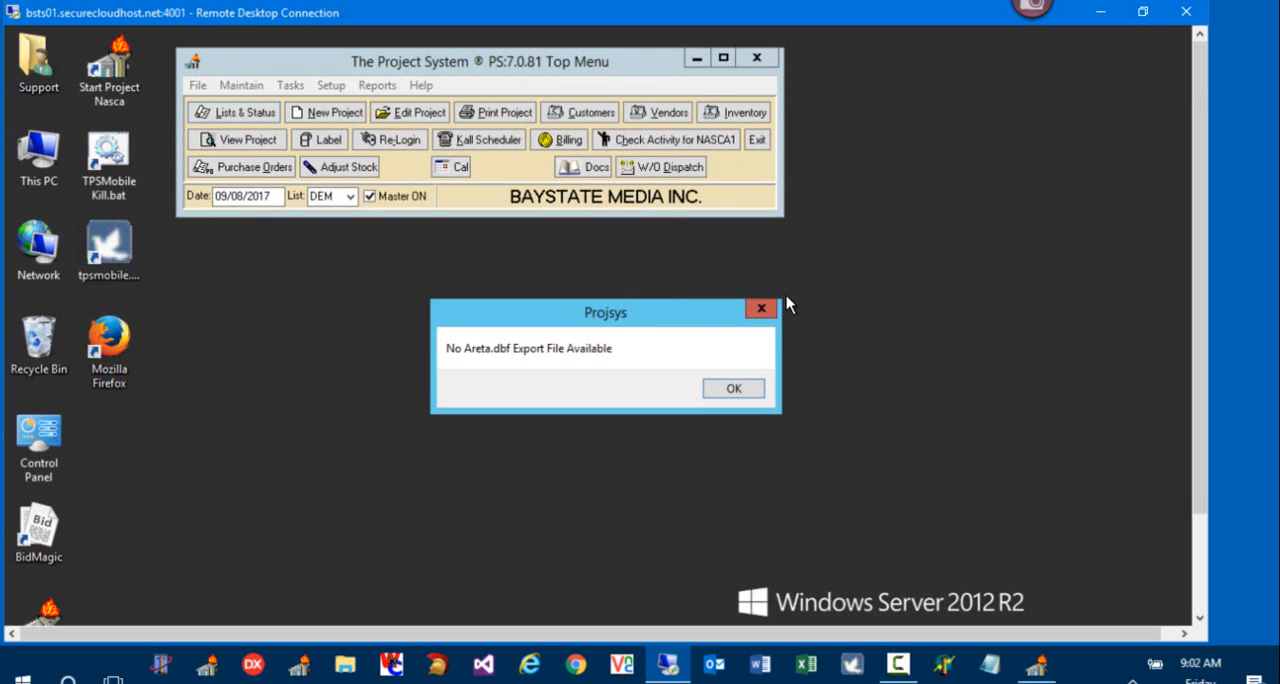
click(735, 390)
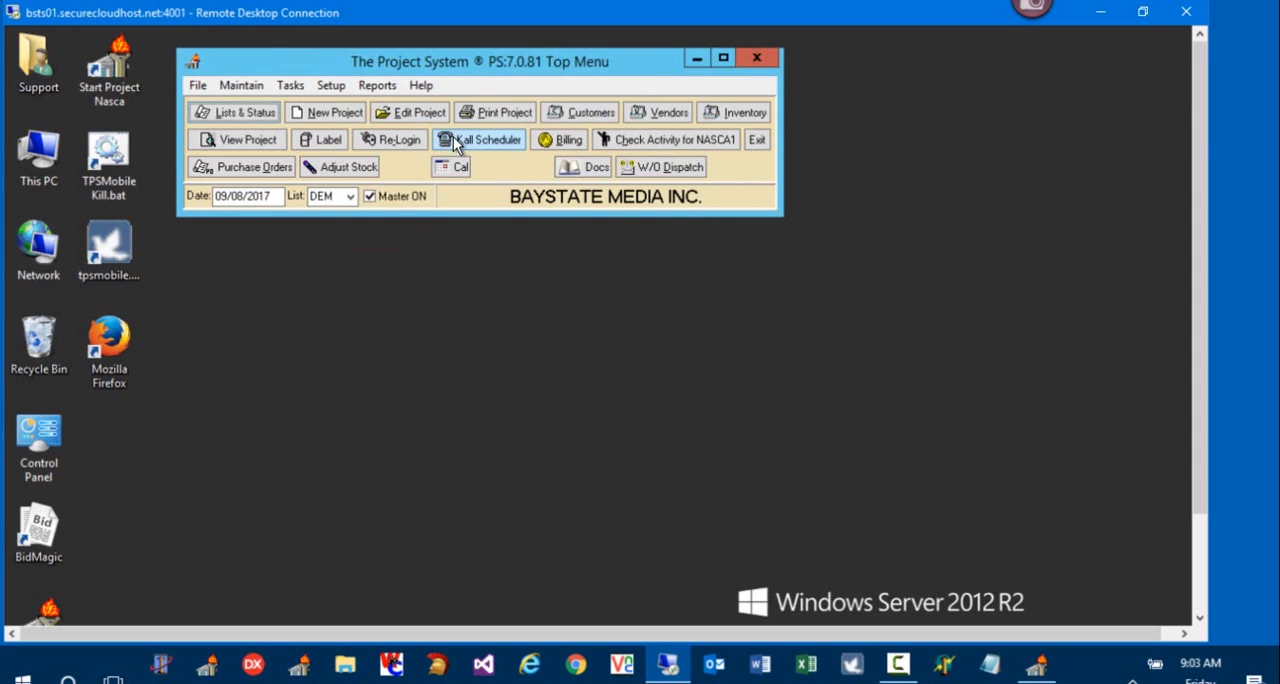
click(376, 86)
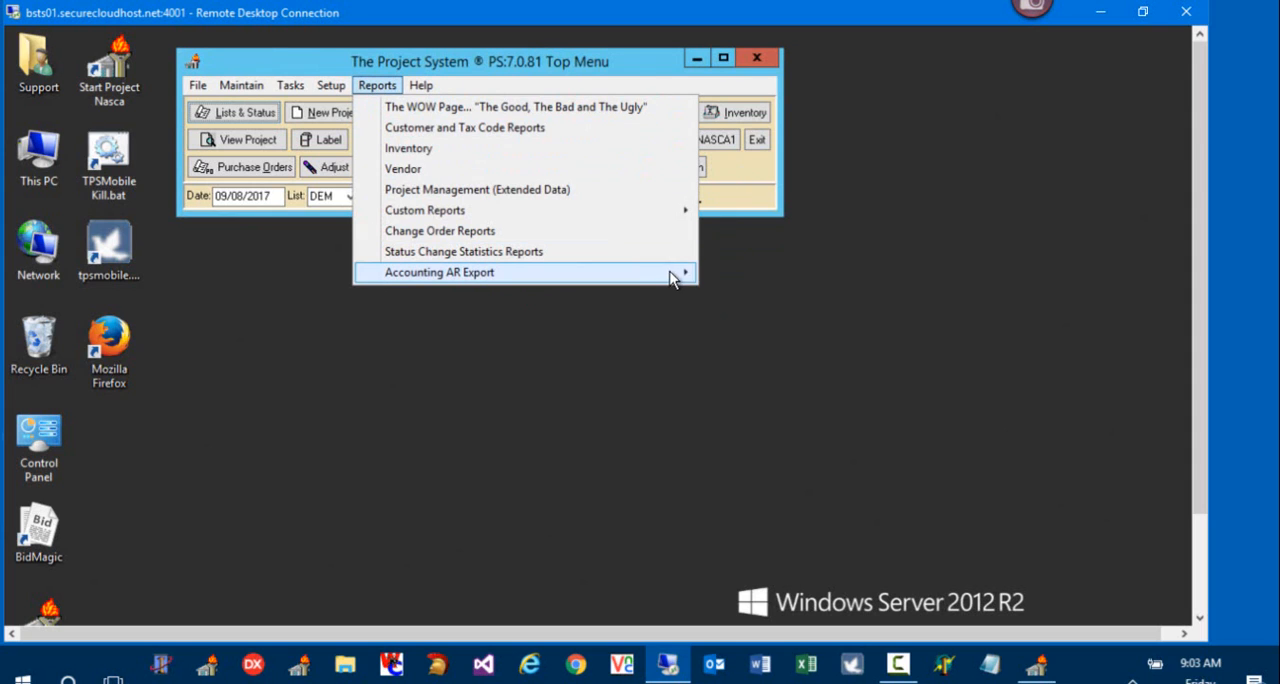
mouse_move(674, 273)
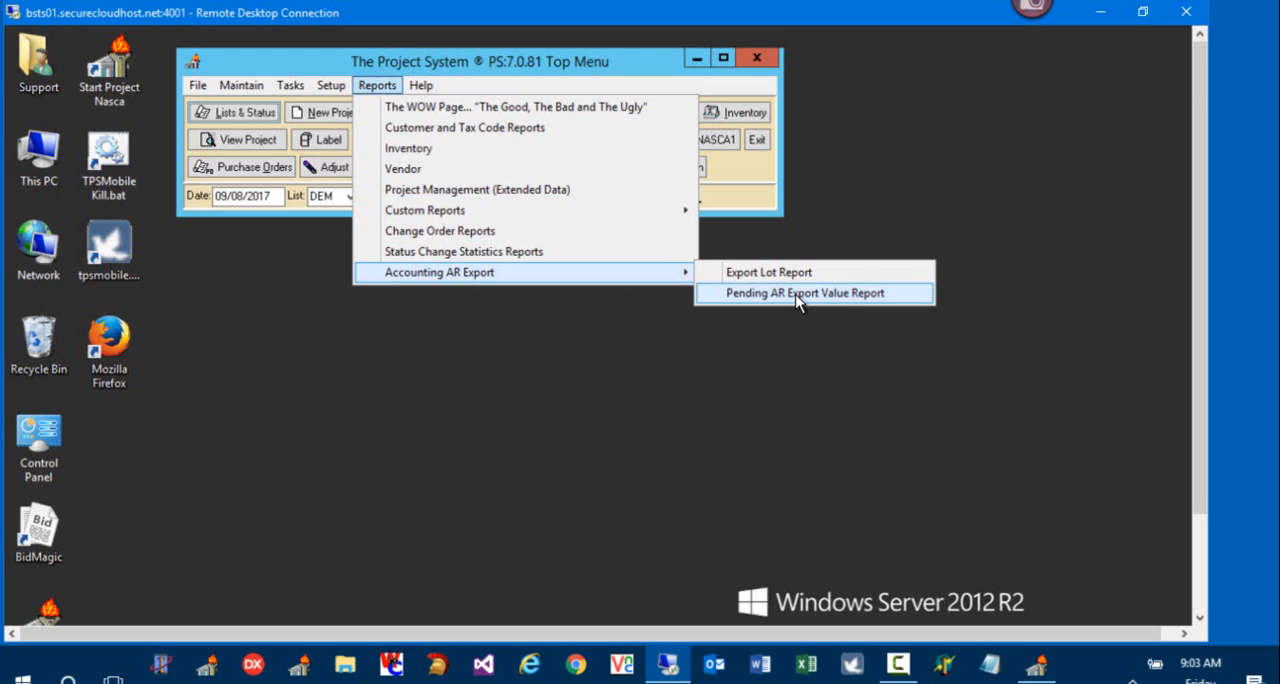
click(736, 169)
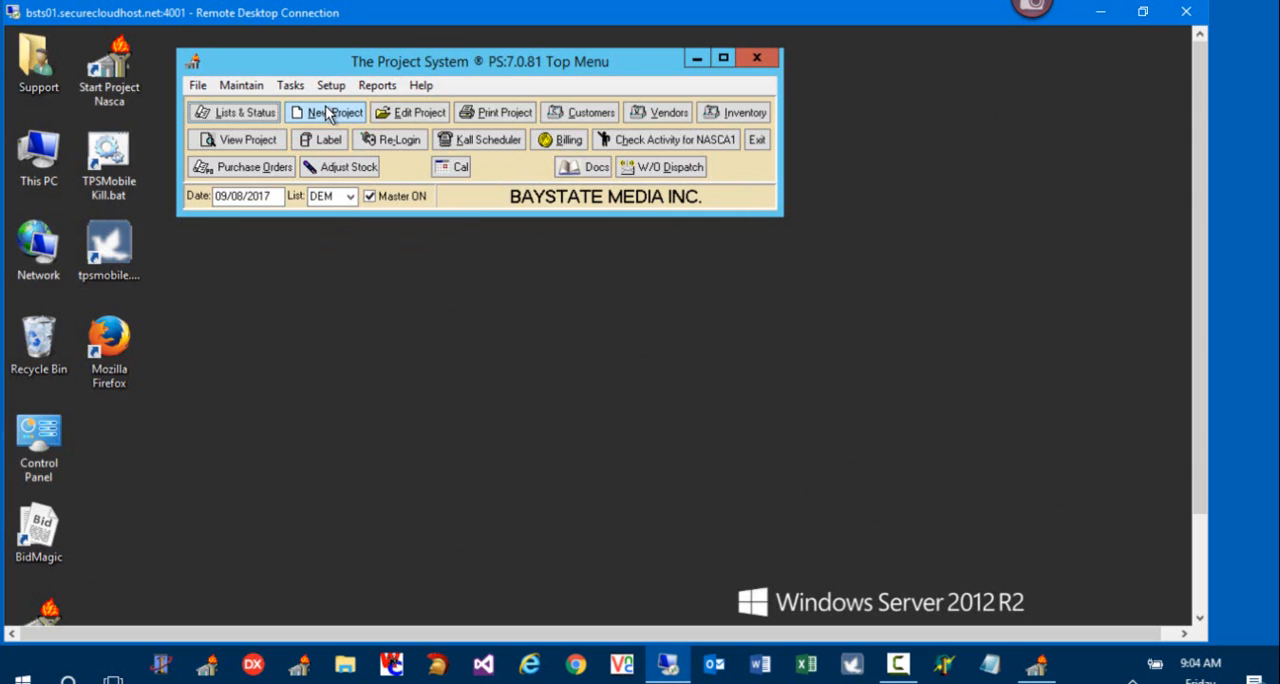
Step: Start a Single Misc. Job Cost Posting pay voucher in the QuickBooks AP Interface
click(289, 87)
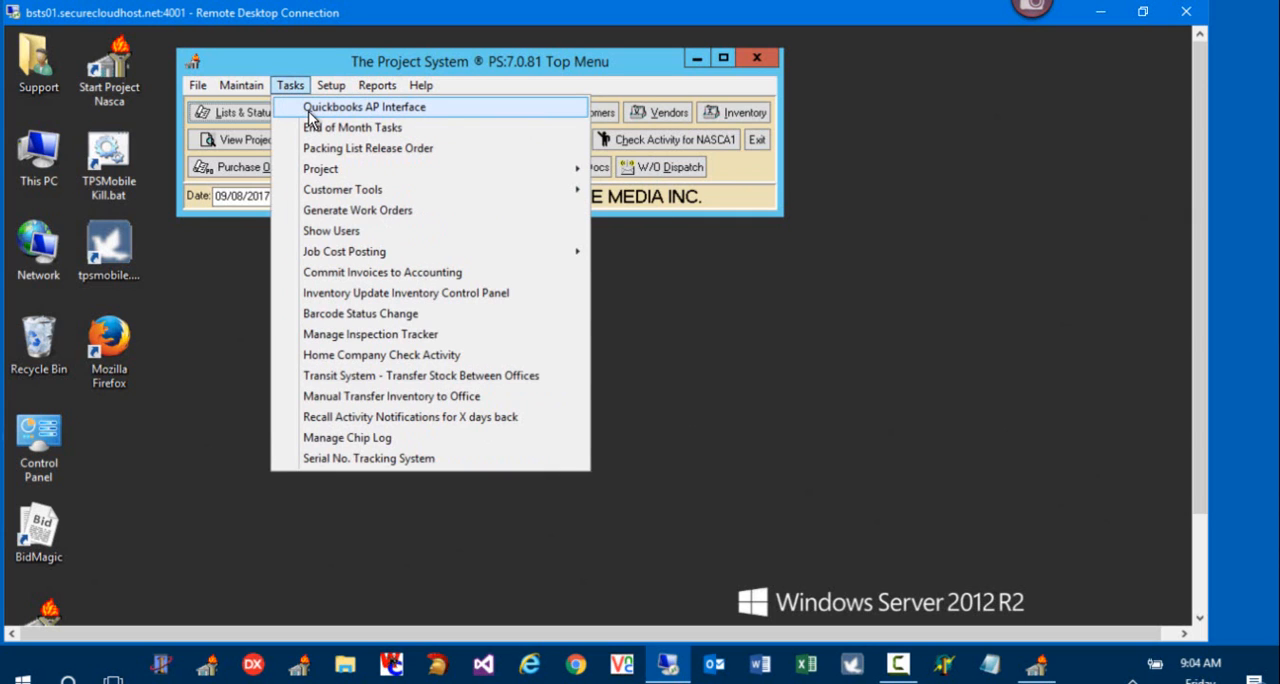
click(311, 119)
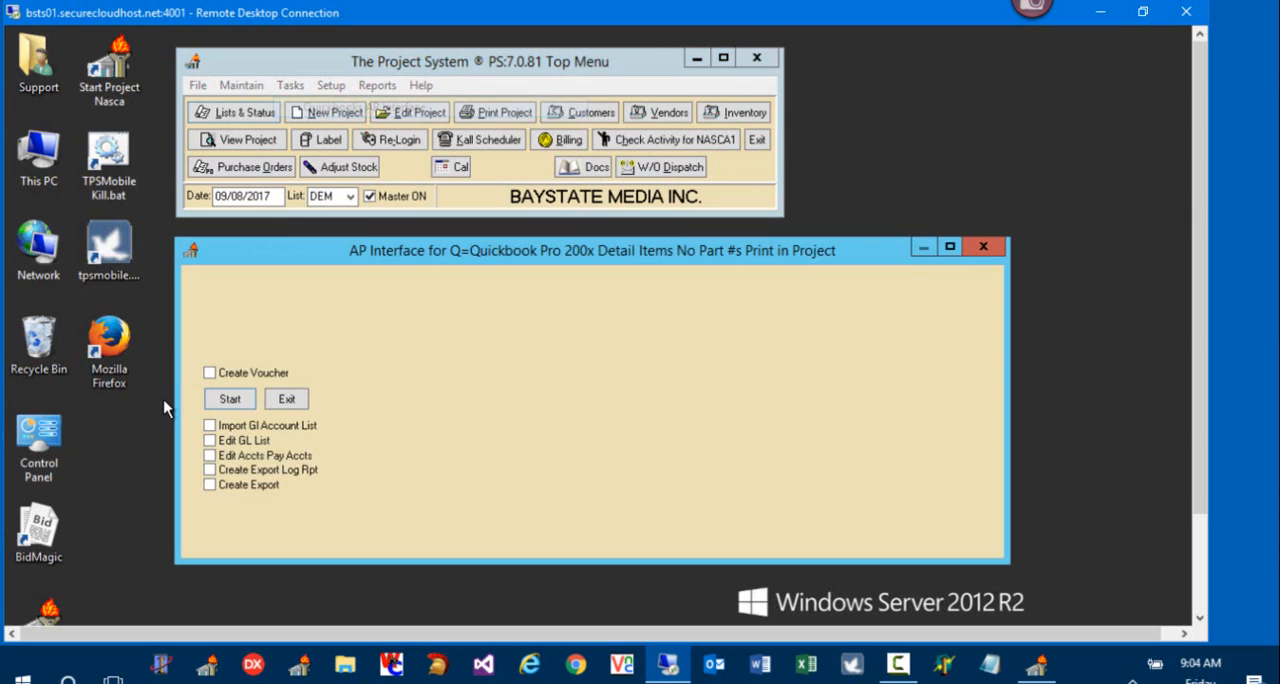
click(241, 369)
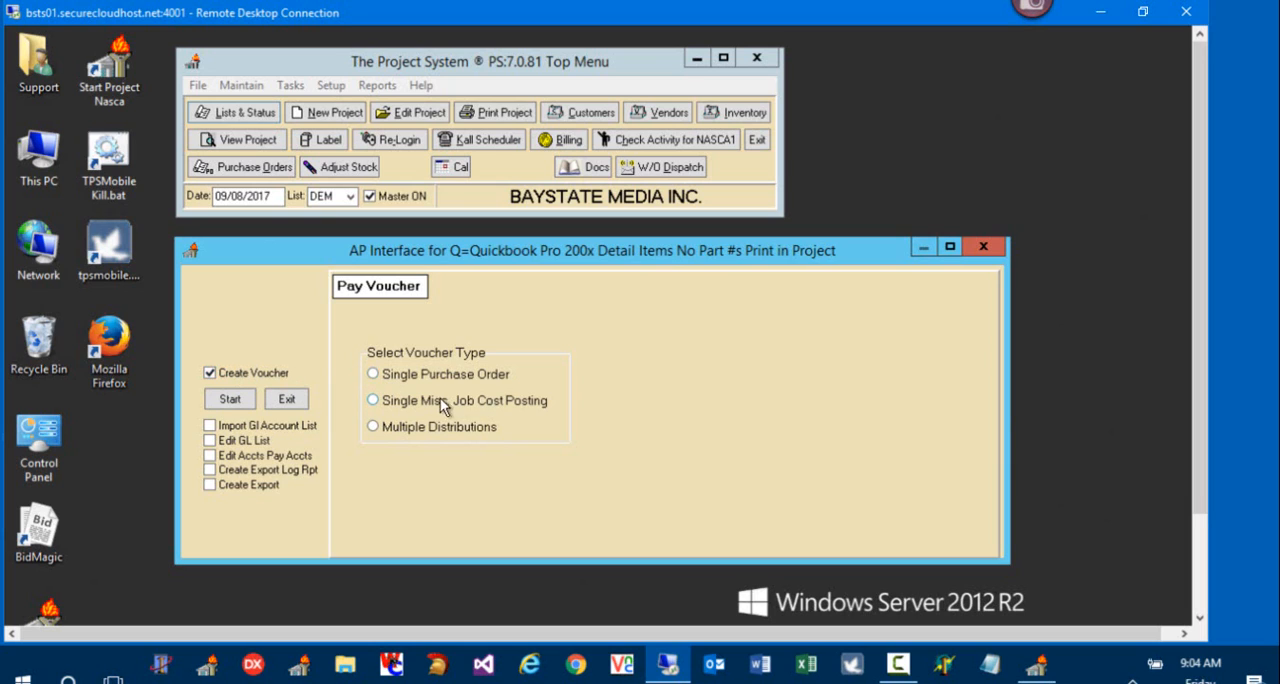
click(468, 400)
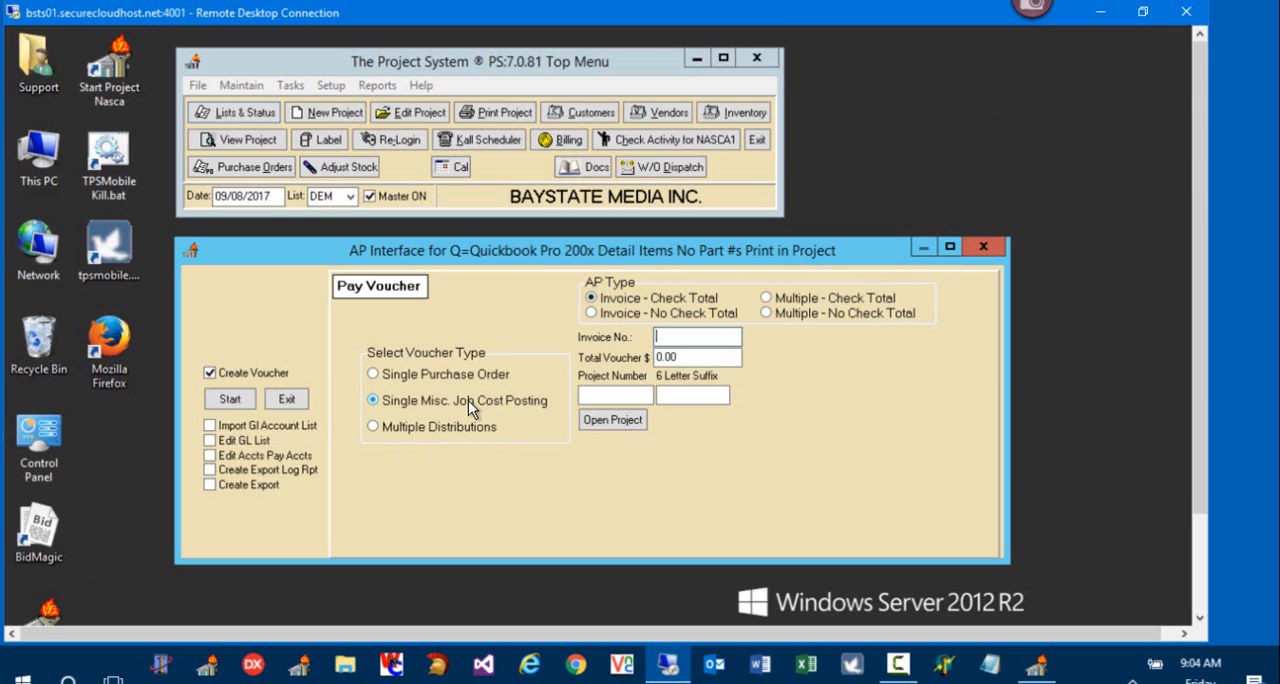
Step: Fill in the voucher with project number 50000, invoice number 123456 and a voucher total of 500
click(590, 394)
text(50000)
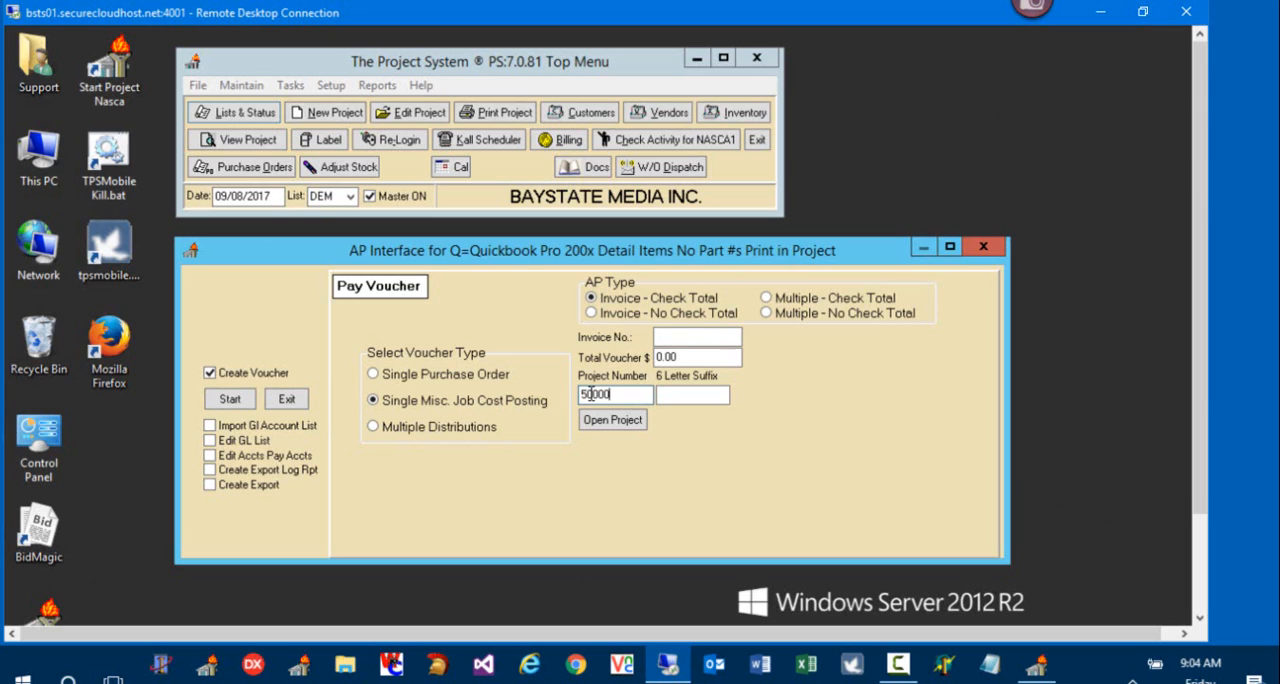
drag(622, 397, 548, 401)
click(677, 337)
text(123456)
key(Tab)
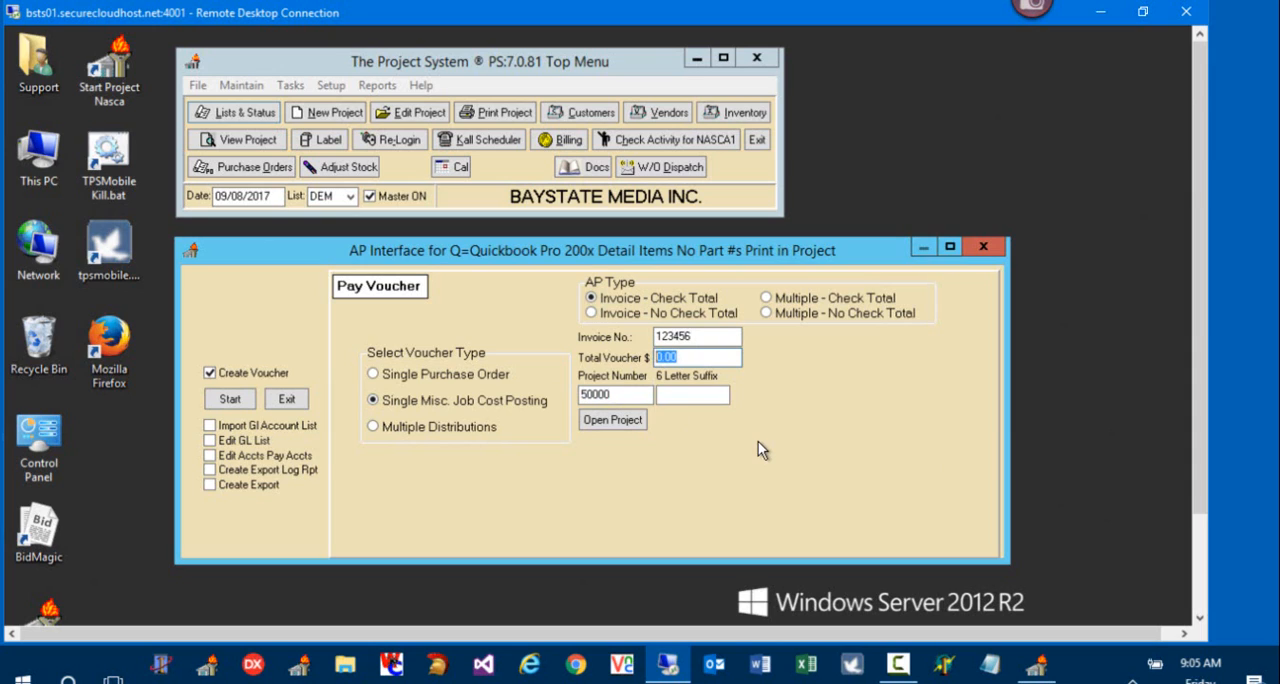
text(500)
drag(688, 357, 560, 398)
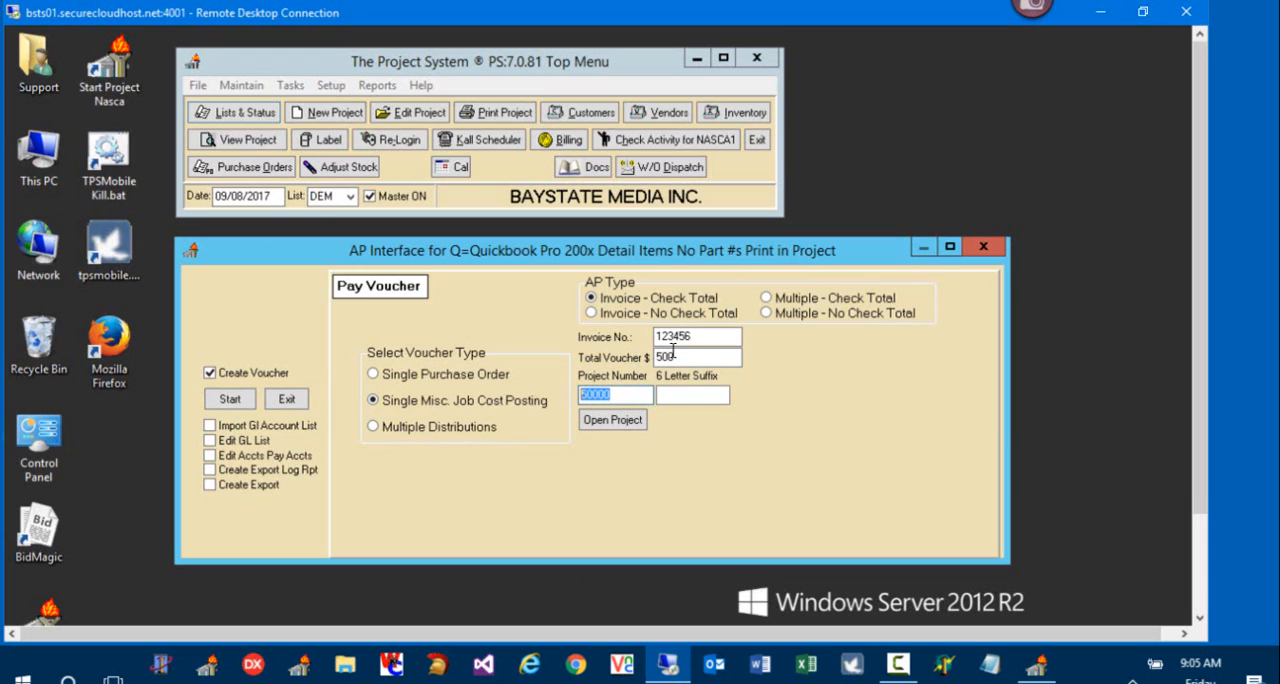
drag(680, 357, 638, 362)
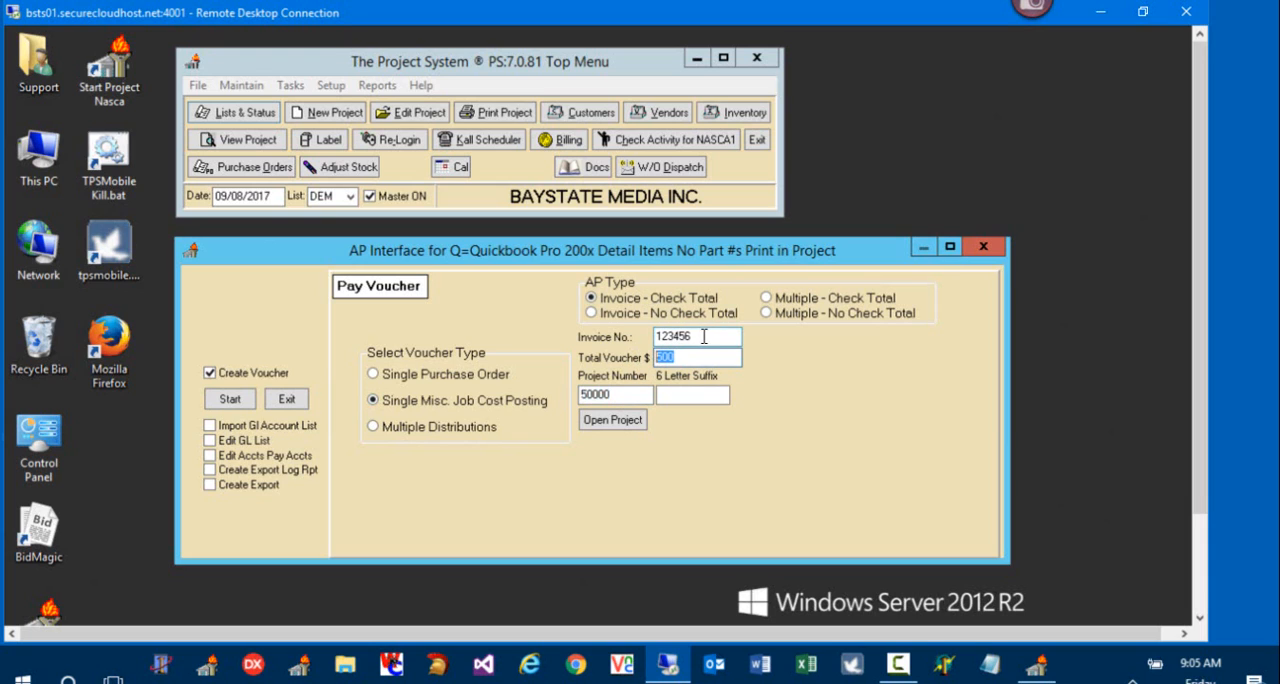
drag(704, 336, 636, 338)
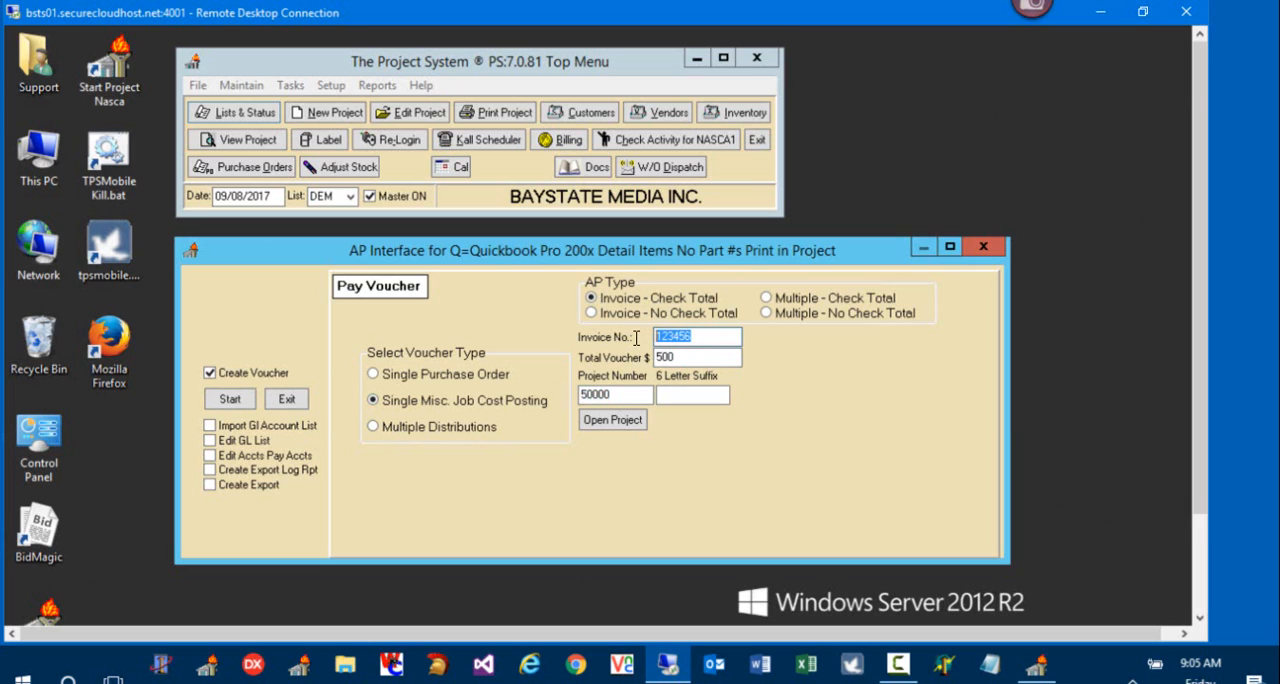
Step: Open the voucher's project and select Baystate as the vendor
click(612, 420)
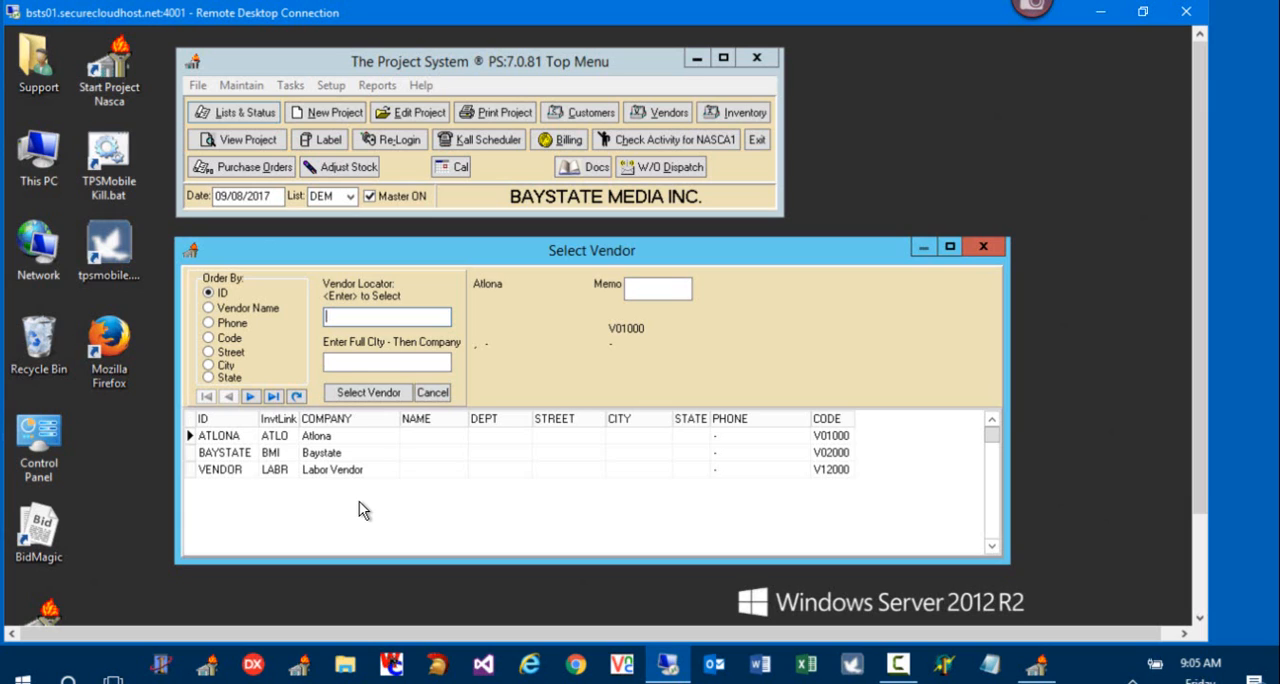
click(320, 455)
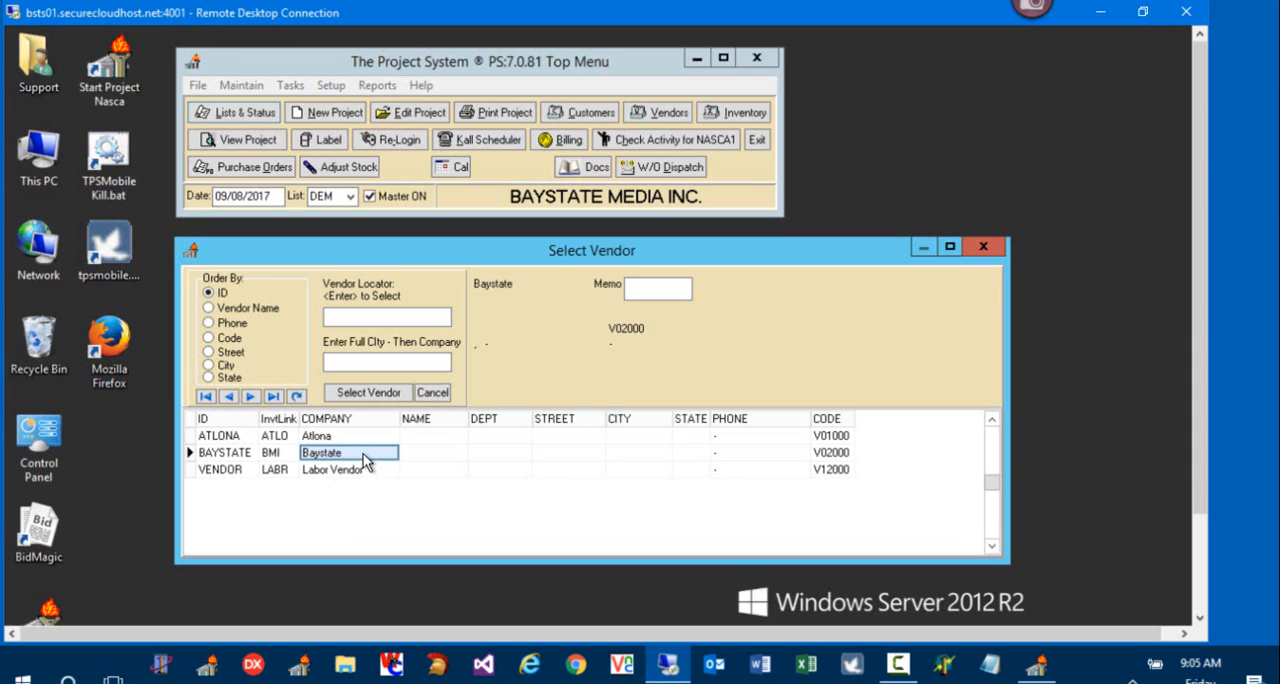
double_click(363, 453)
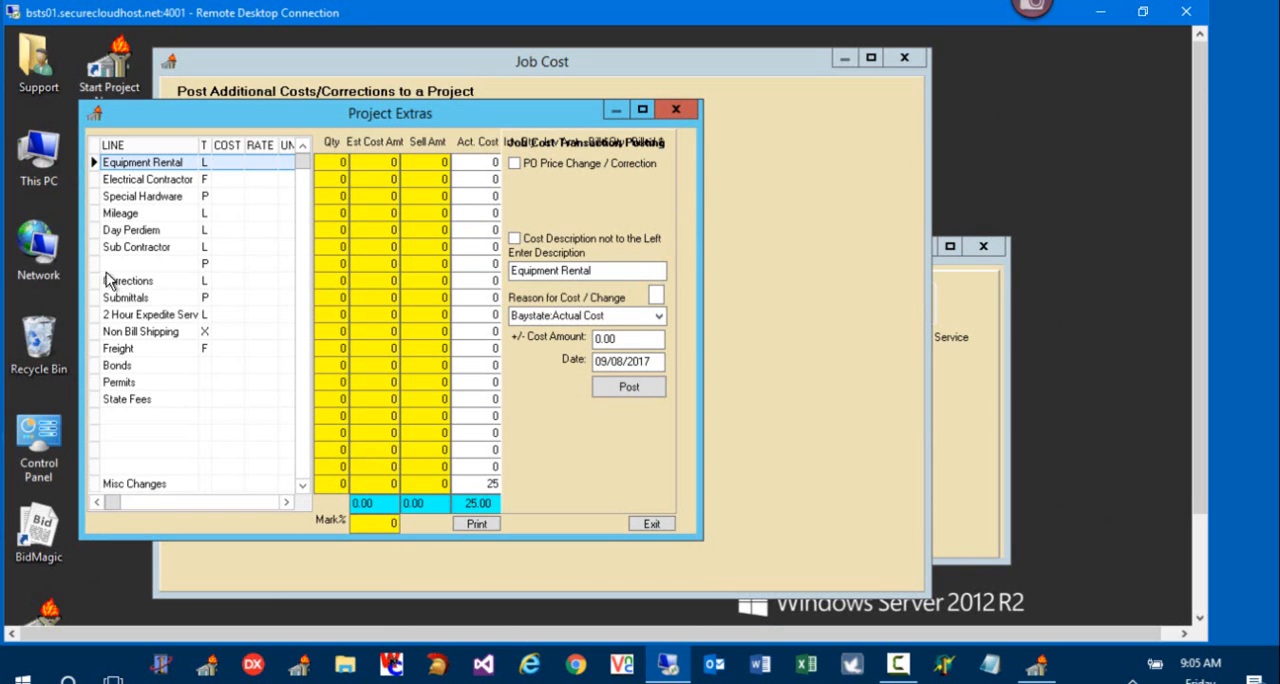
Step: Choose the Equipment Rental line in Project Extras and set its cost amount to 500
click(142, 486)
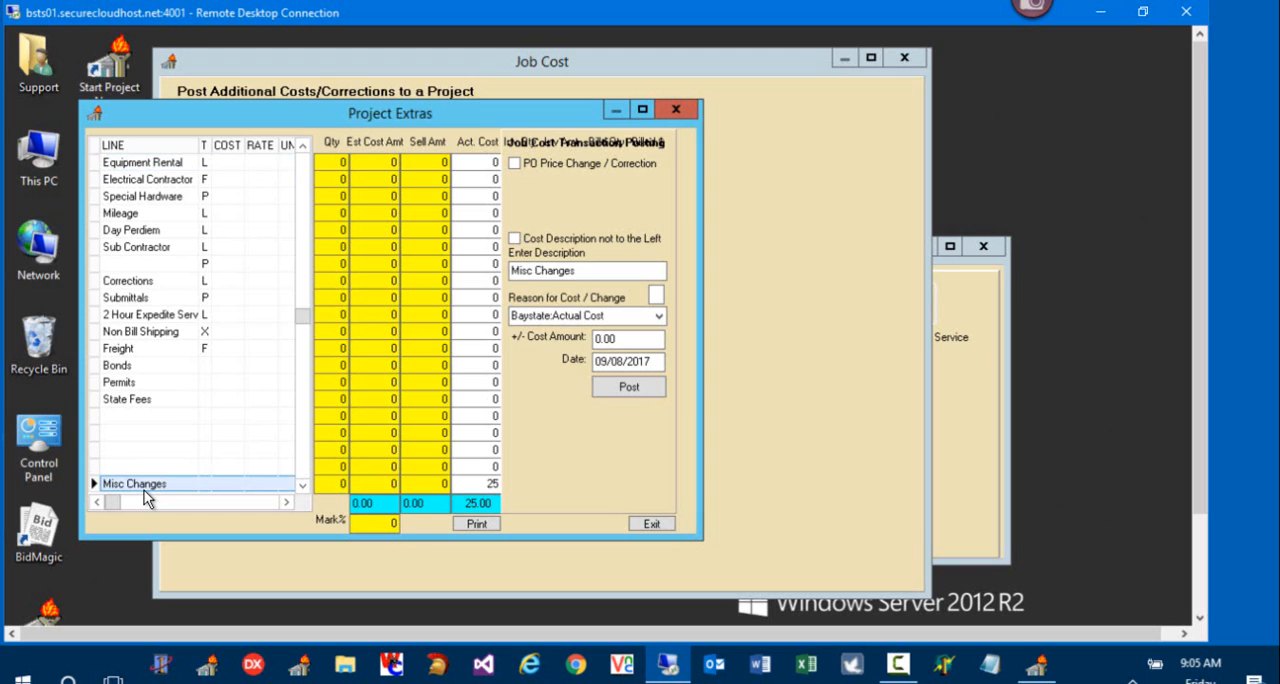
click(164, 166)
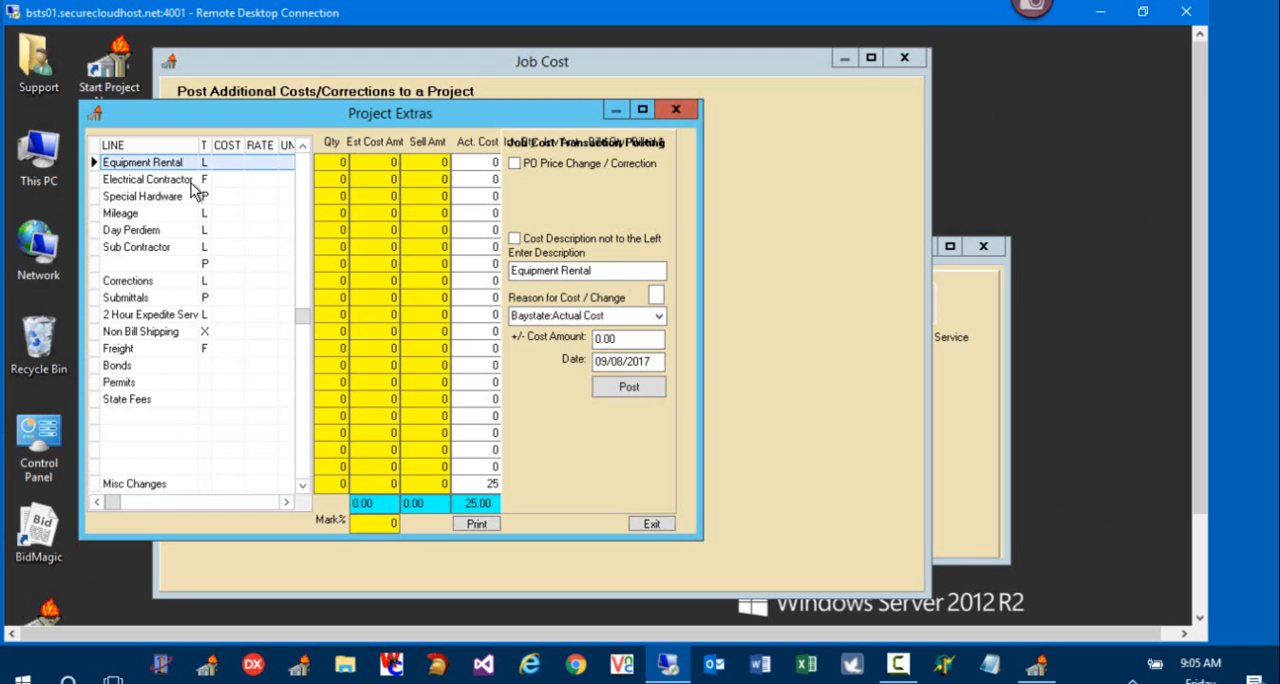
click(625, 340)
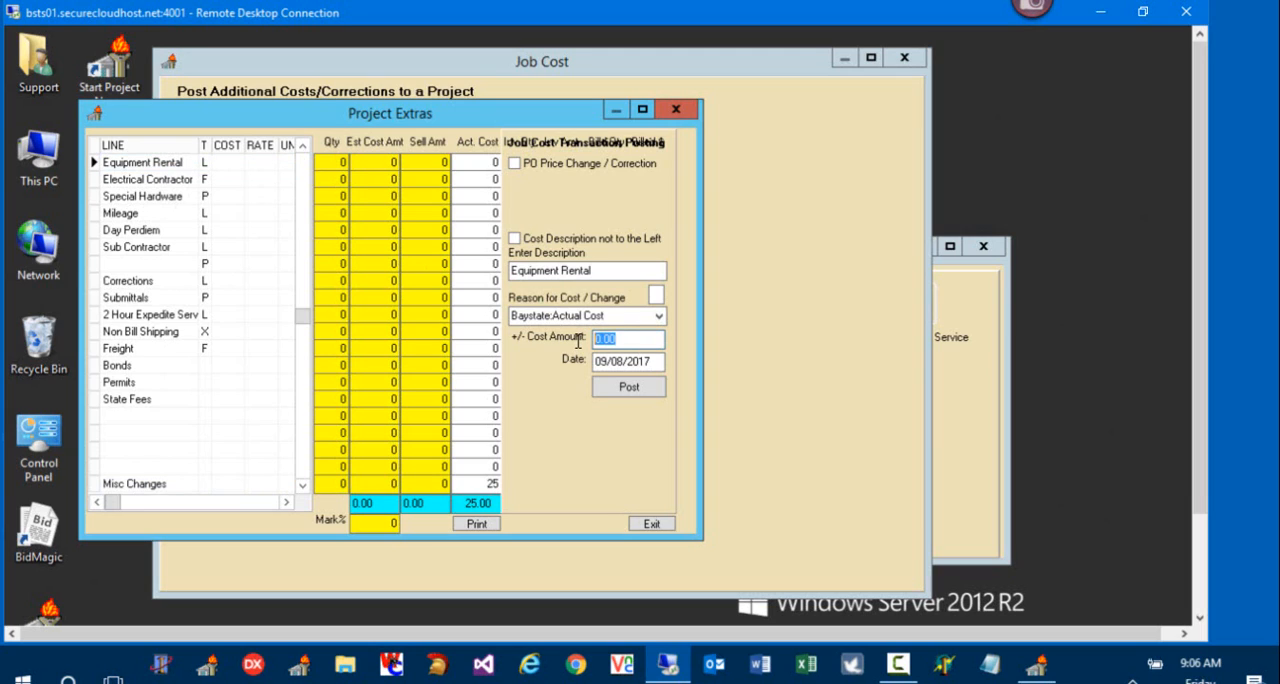
text(500)
Step: Change the cost reason to Baystate:Ditch Witch and post the job cost
click(558, 314)
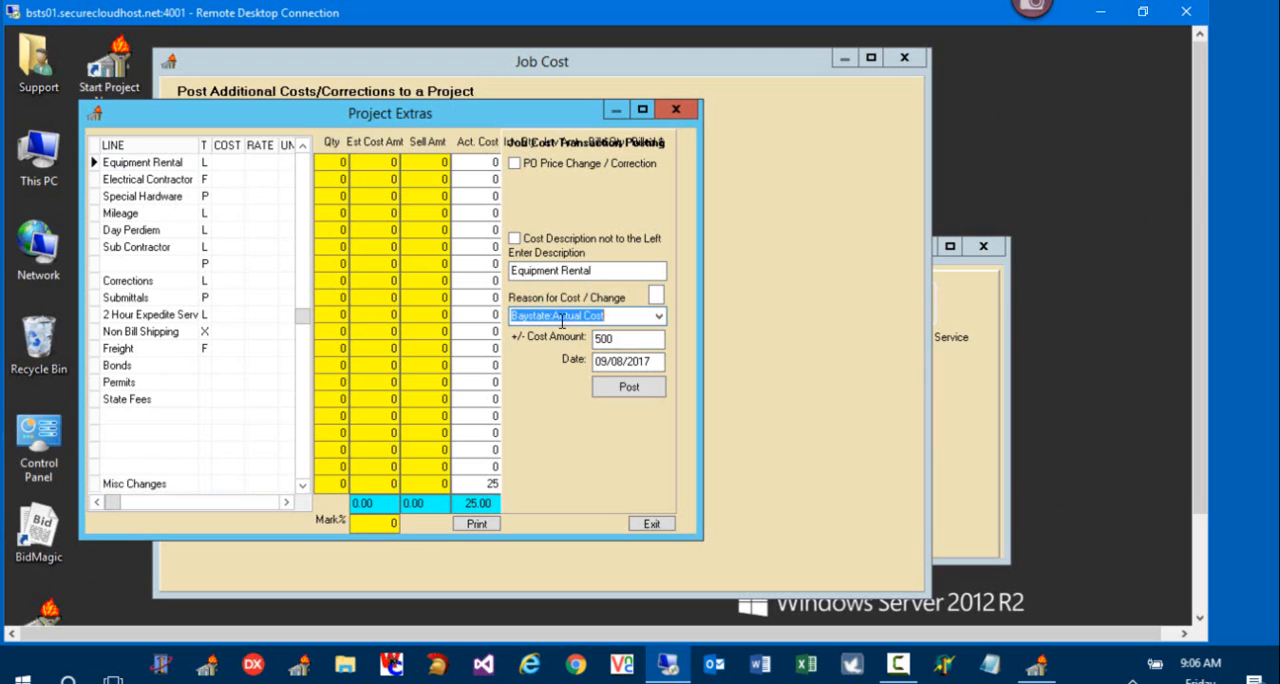
drag(556, 315, 658, 324)
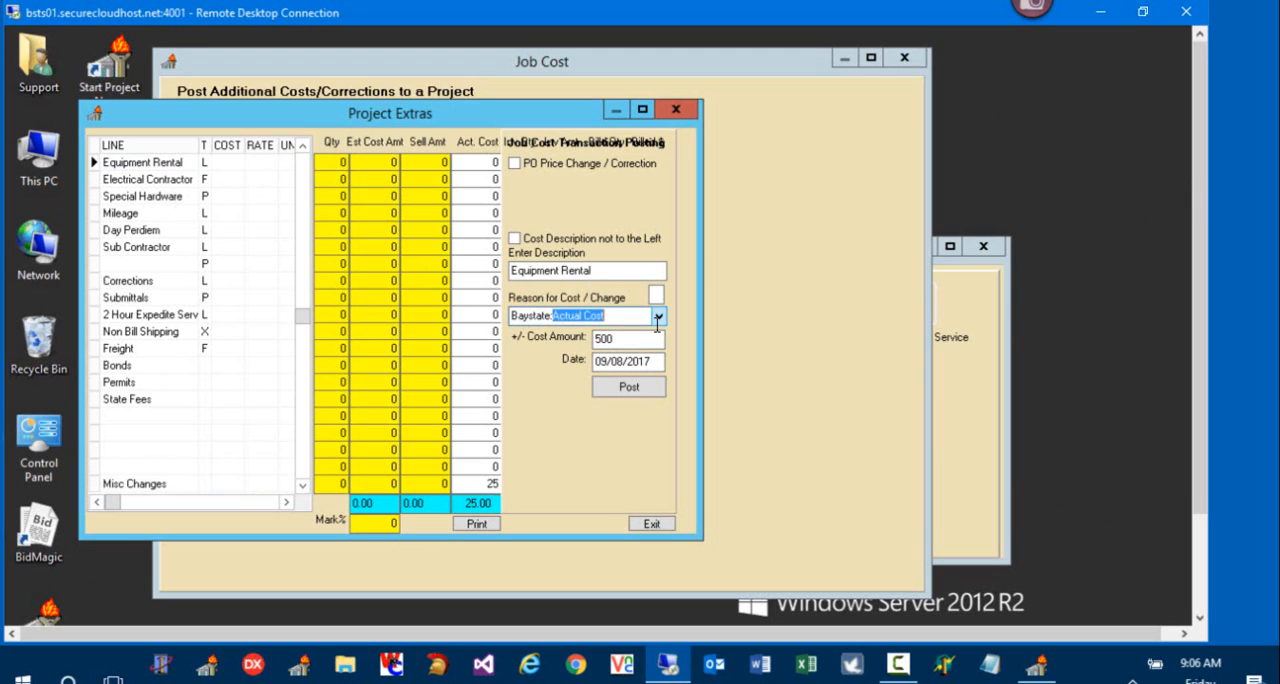
key(BackSpace)
text(Ditch Witch)
drag(616, 316, 553, 316)
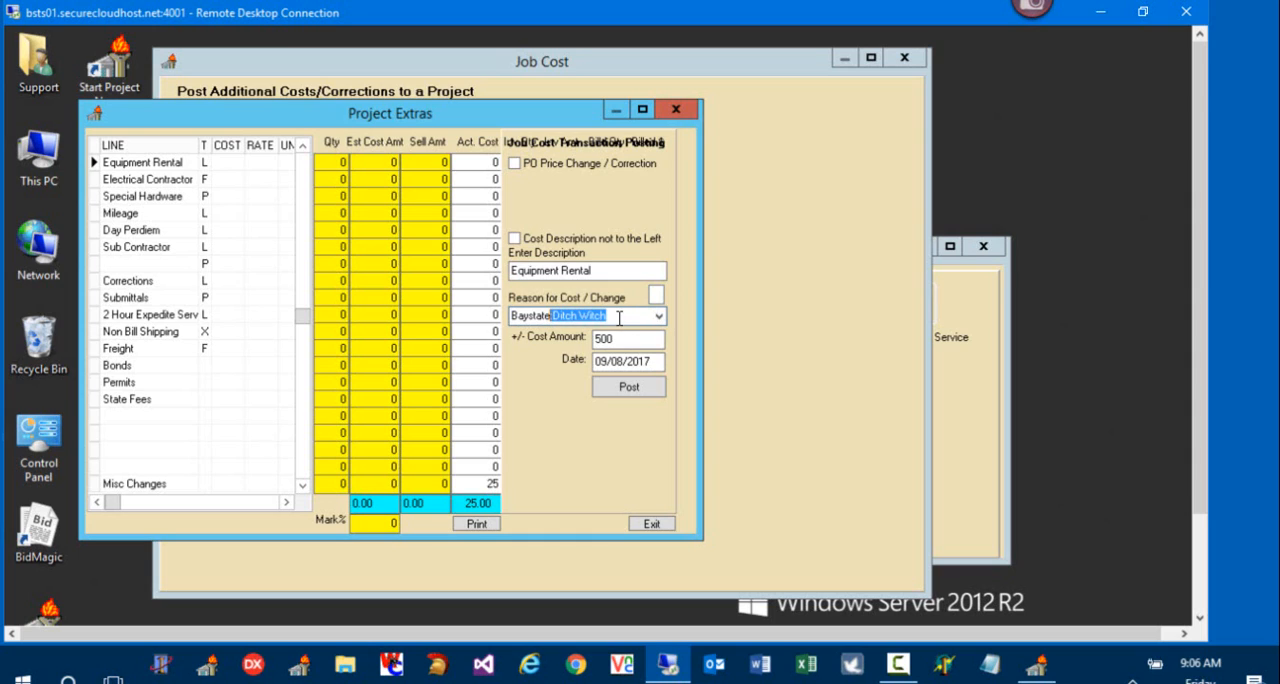
drag(619, 318, 554, 316)
click(637, 396)
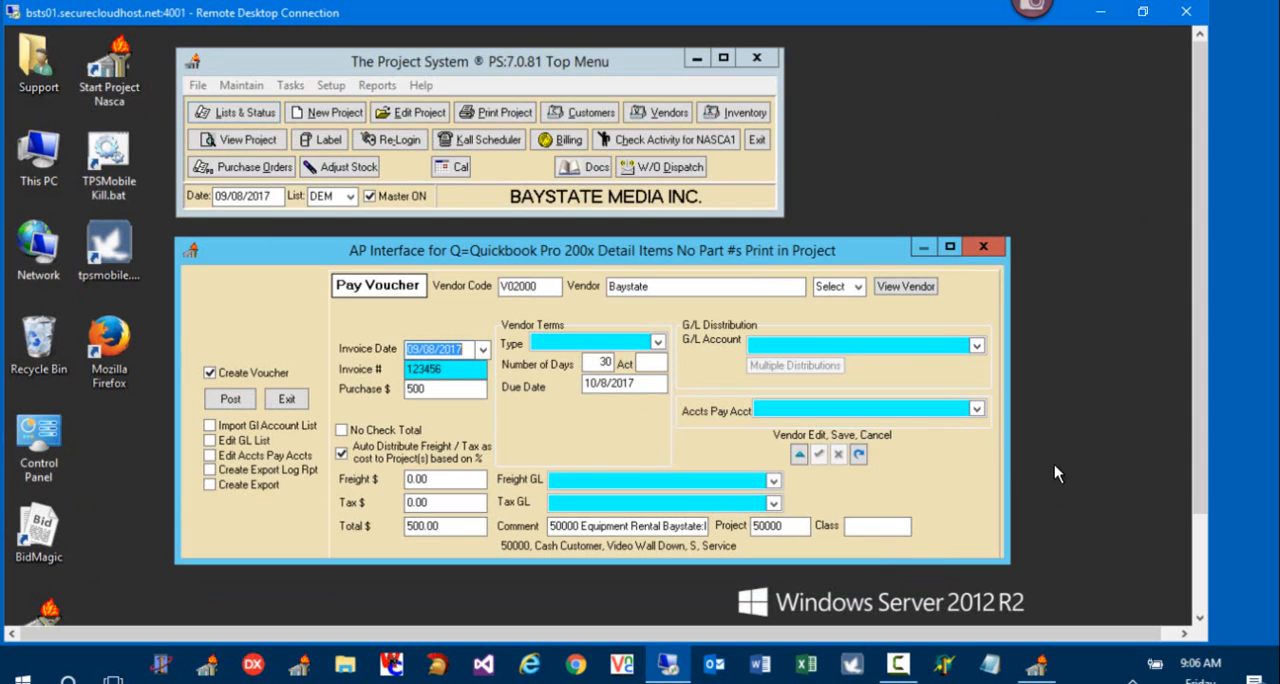
Step: Assign 2000 ~ Accounts Payables as the voucher's payable account and 5010 ~ AV Materials as its G/L account
click(979, 416)
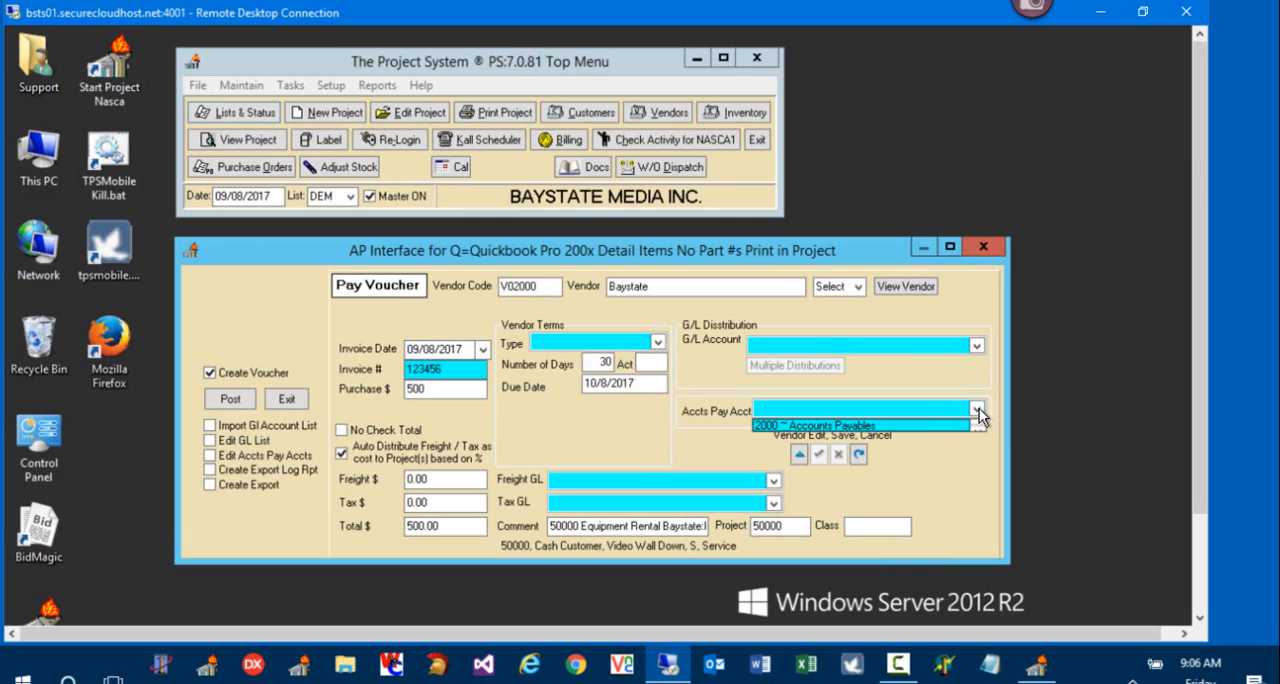
click(914, 425)
click(977, 346)
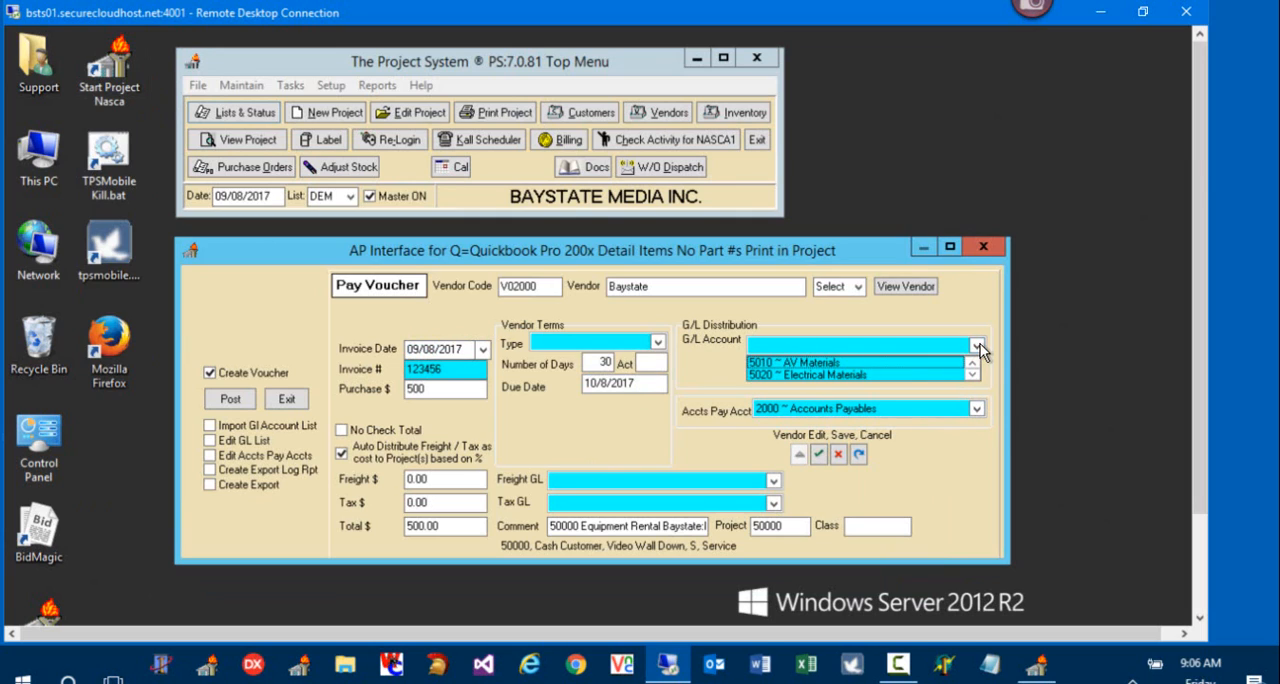
click(840, 363)
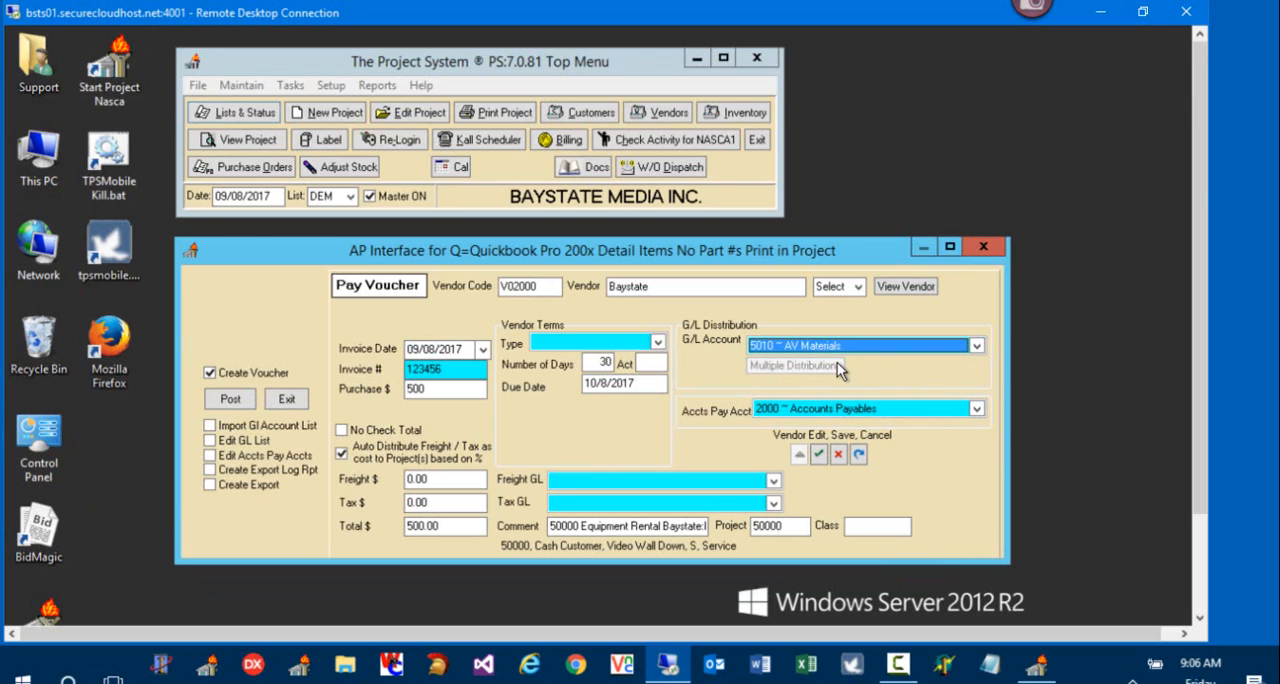
click(976, 346)
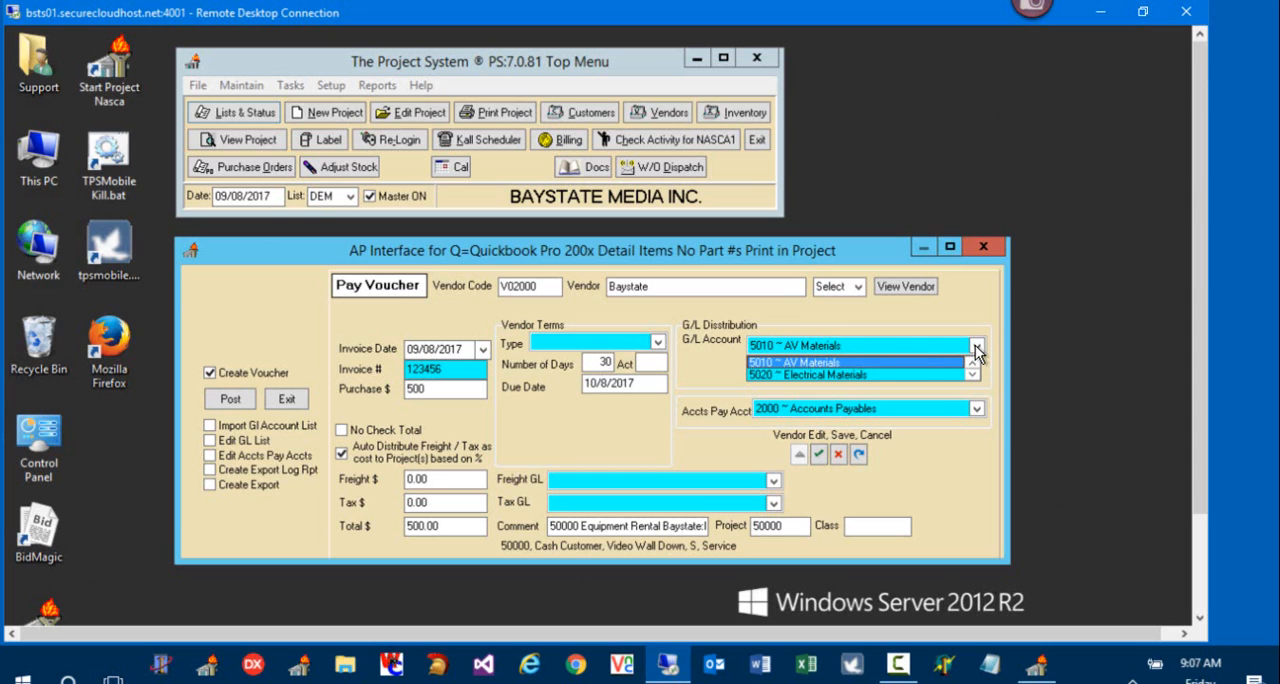
click(924, 362)
Step: Set the vendor terms to Net 30, check the invoice number and amounts, and post the pay voucher
click(660, 345)
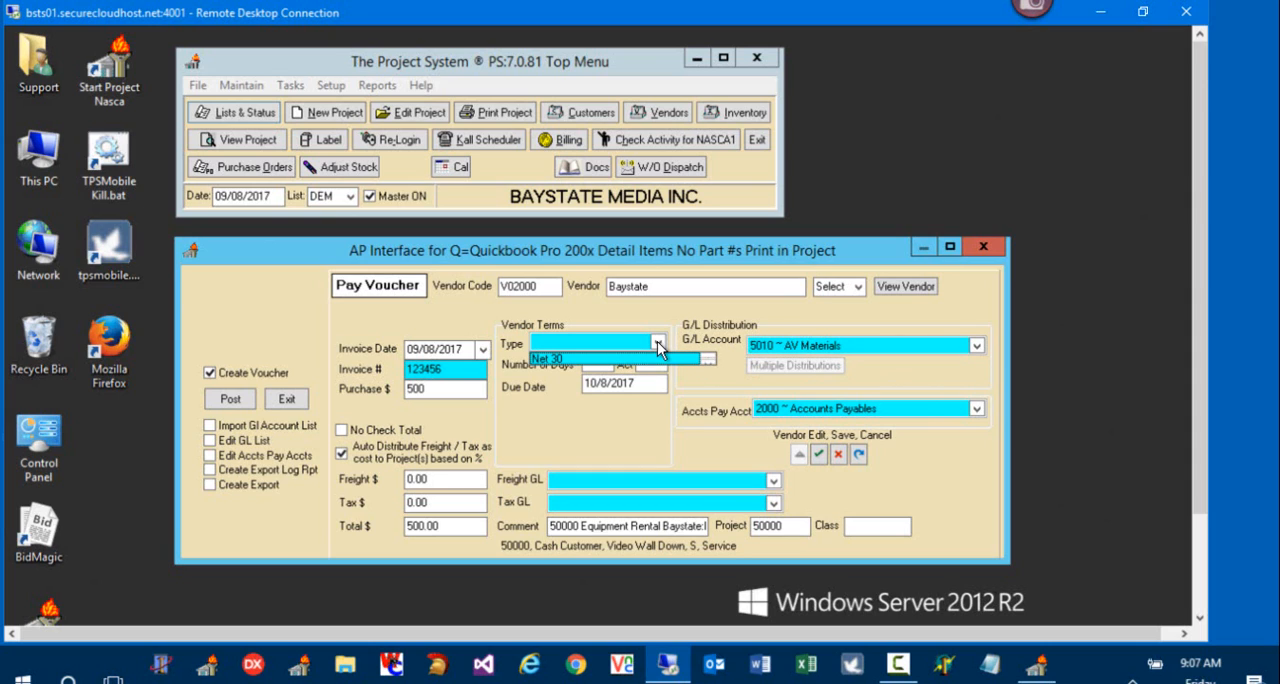
click(657, 366)
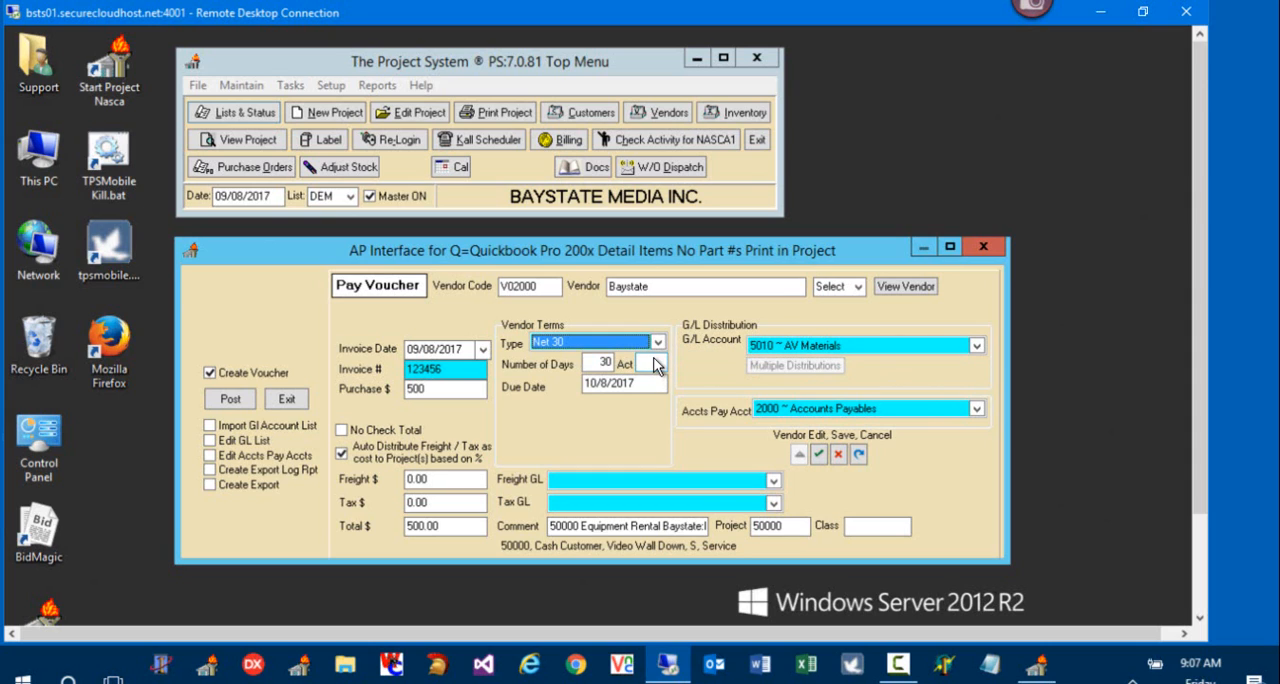
double_click(447, 370)
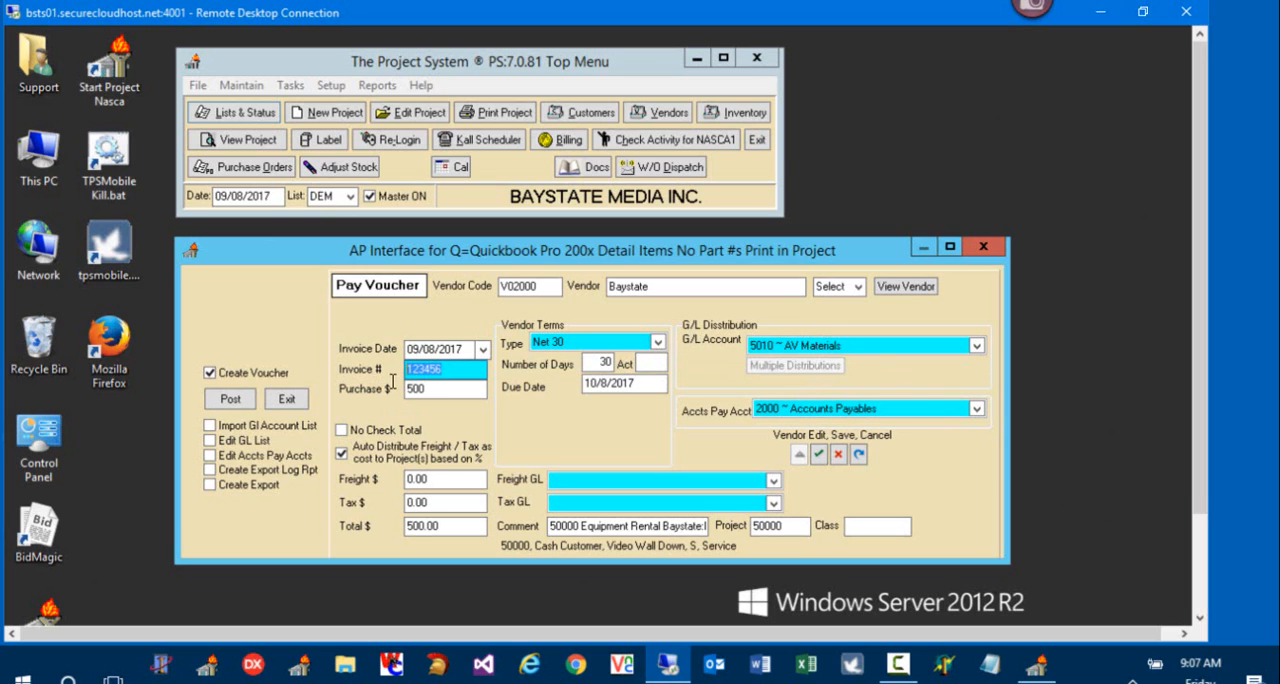
double_click(428, 389)
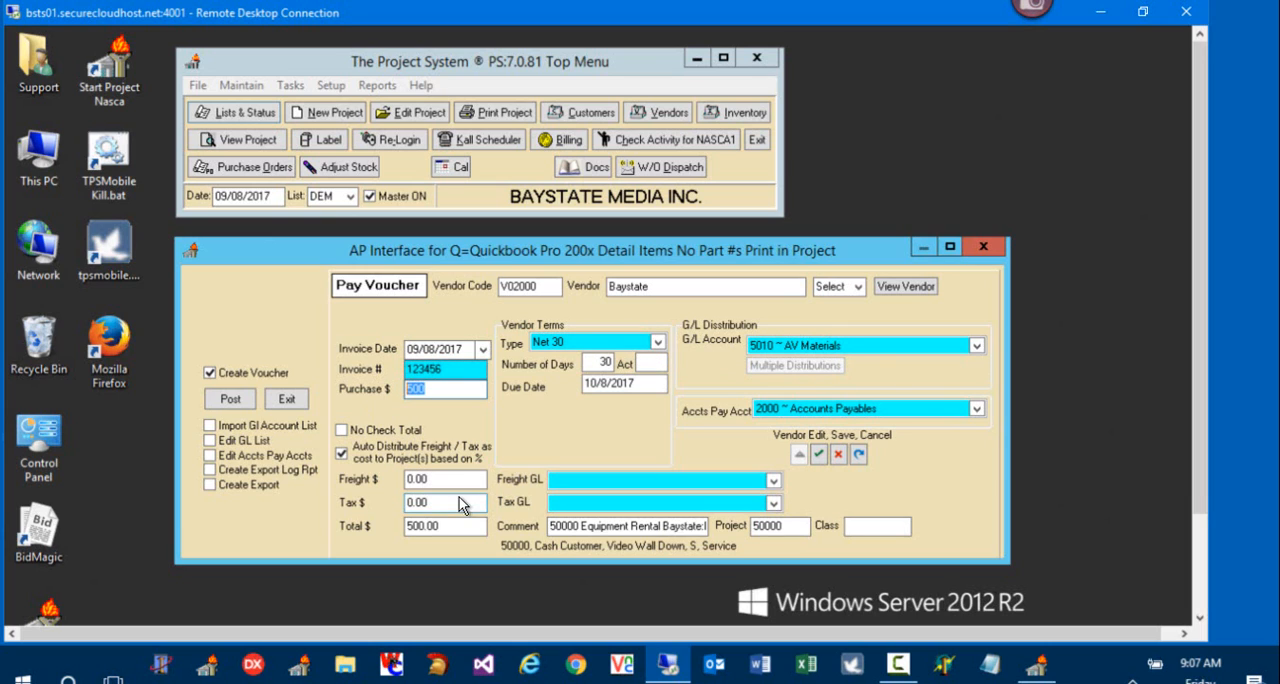
double_click(420, 527)
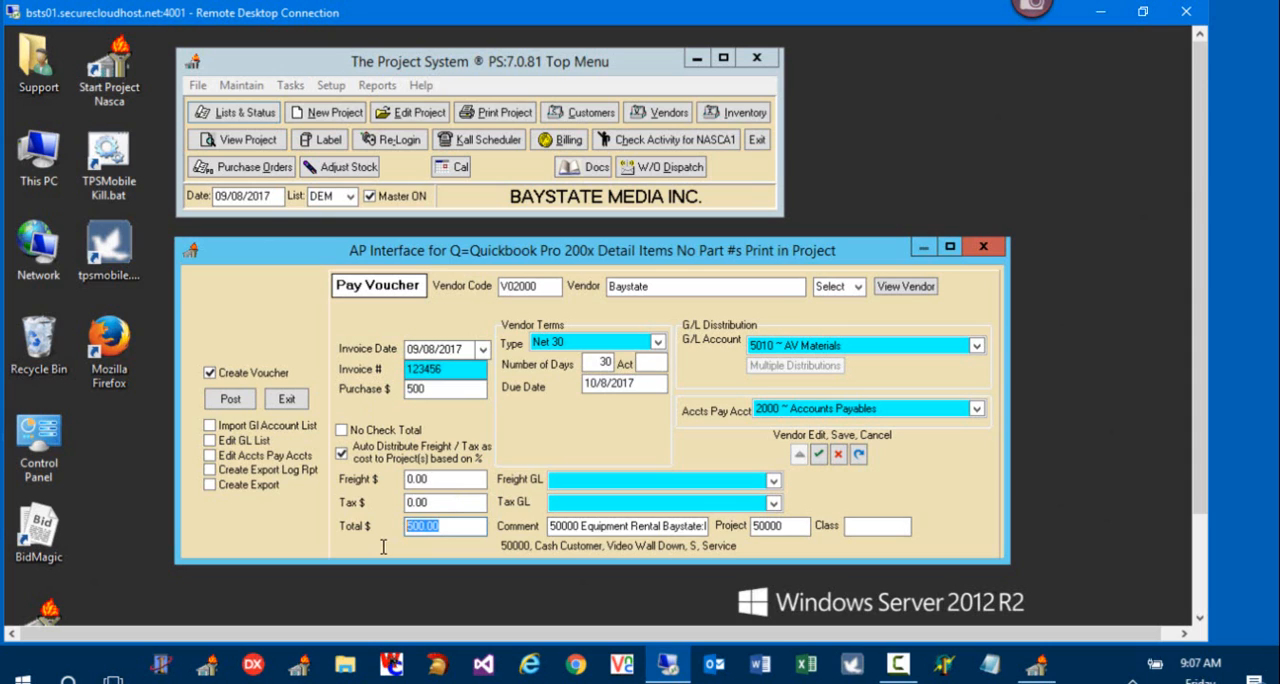
click(232, 399)
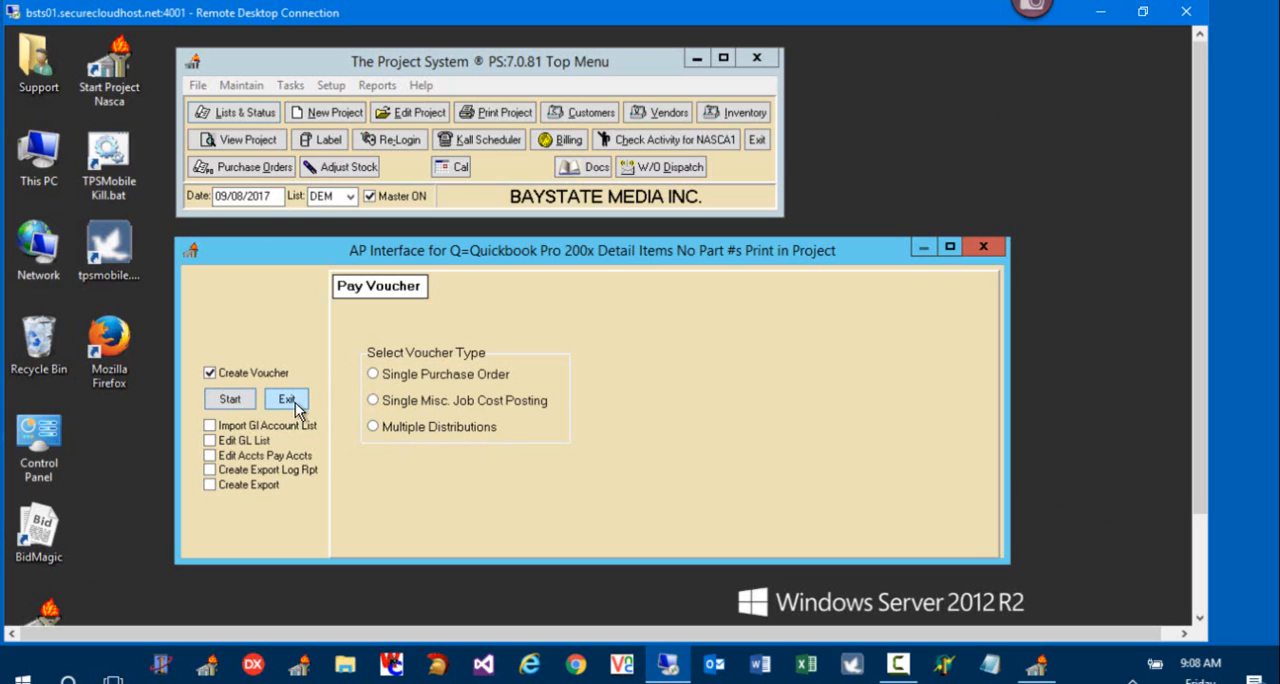
Step: Generate the AP export log report, review the Atlona and Baystate vouchers, and close the report
click(263, 468)
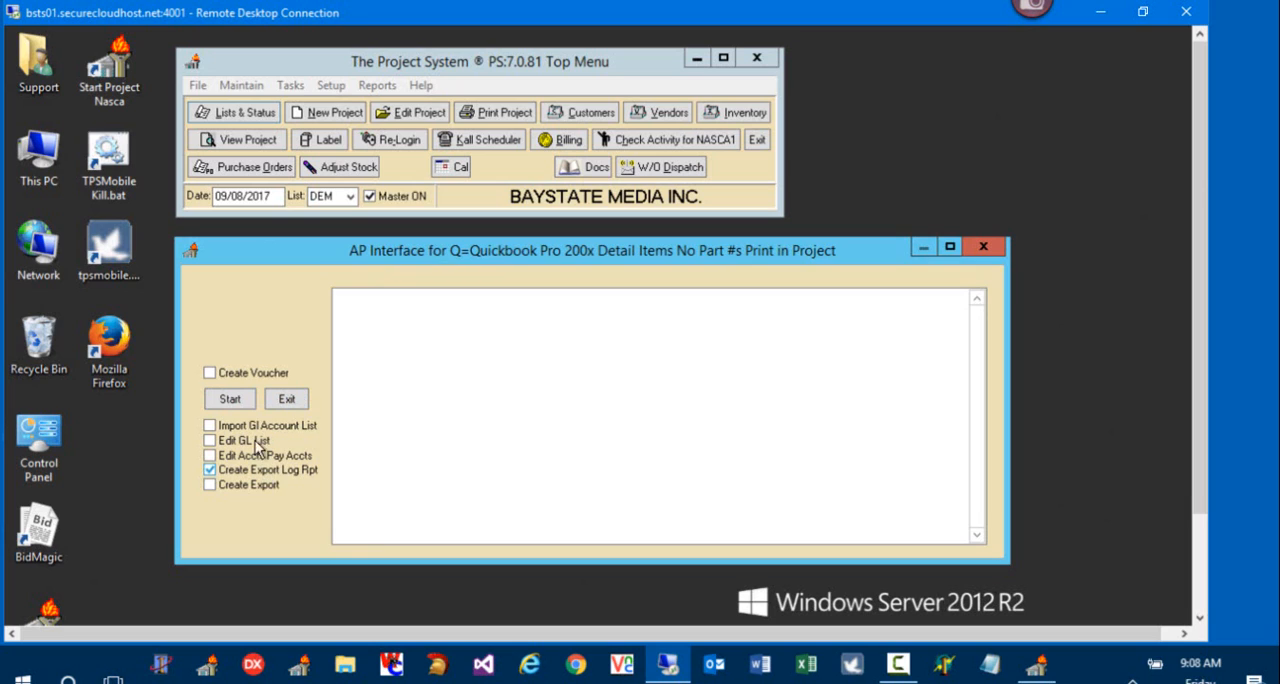
click(241, 401)
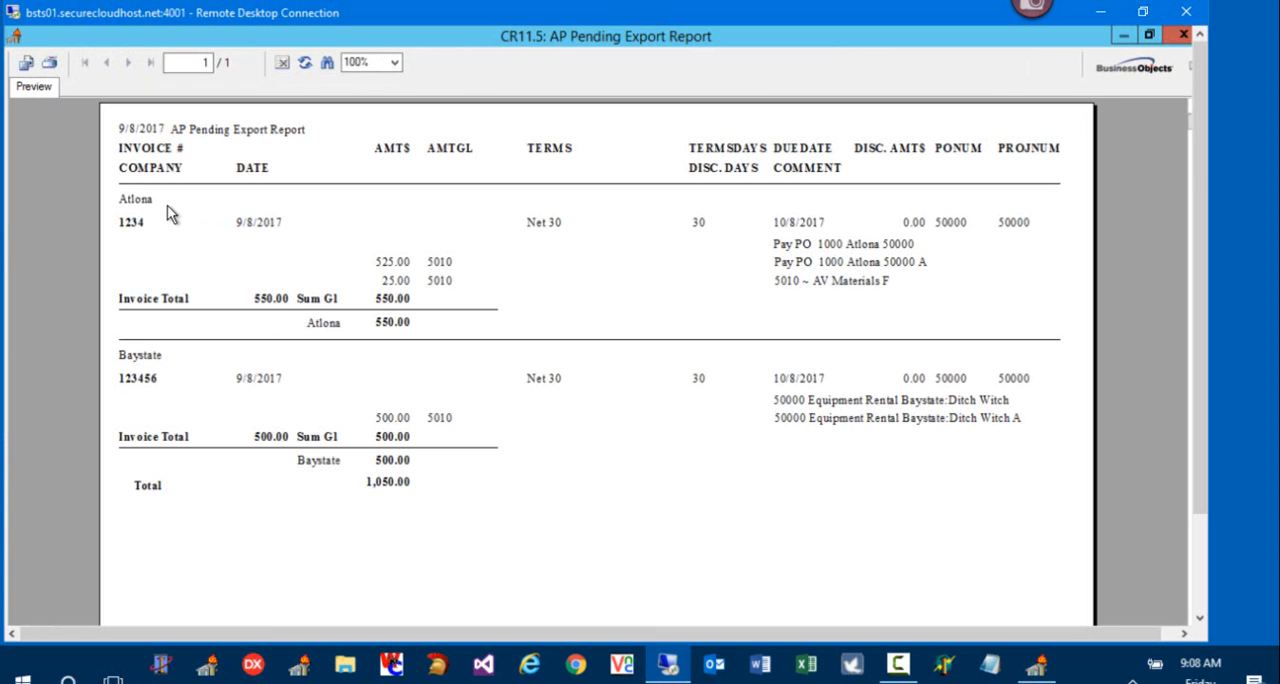
click(146, 199)
click(146, 363)
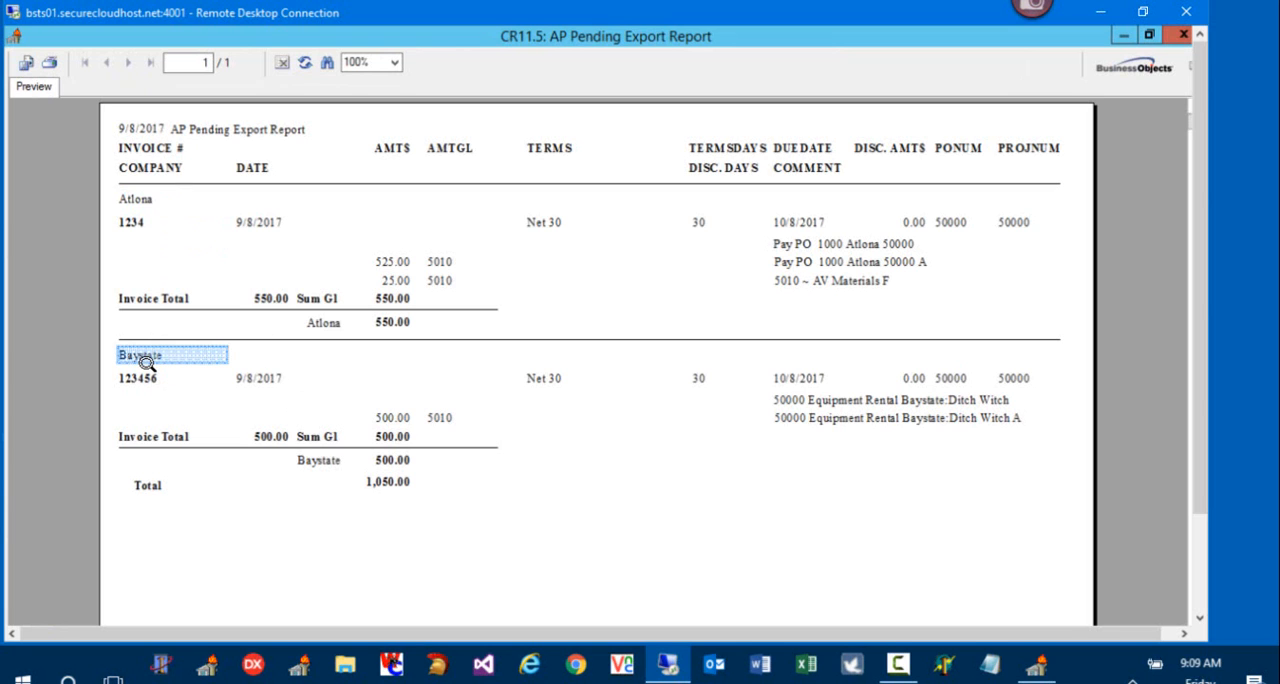
click(1183, 36)
Step: Select the Create Export option in the AP Interface
click(257, 487)
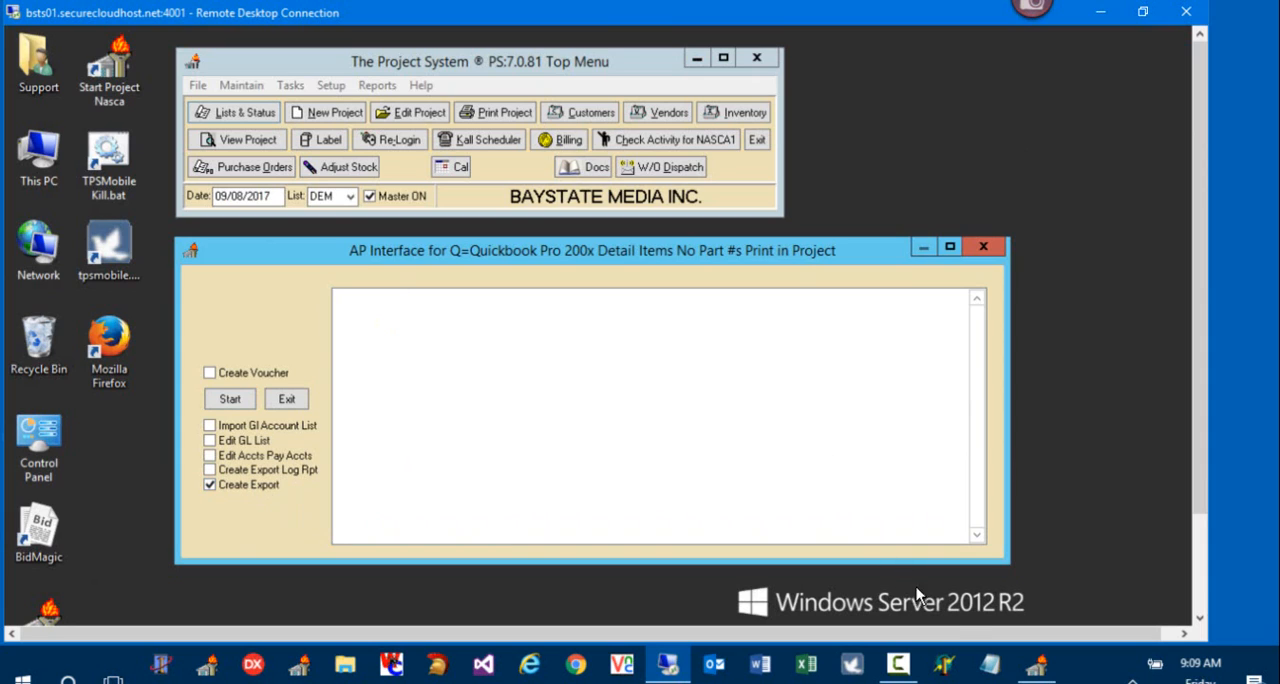
click(988, 668)
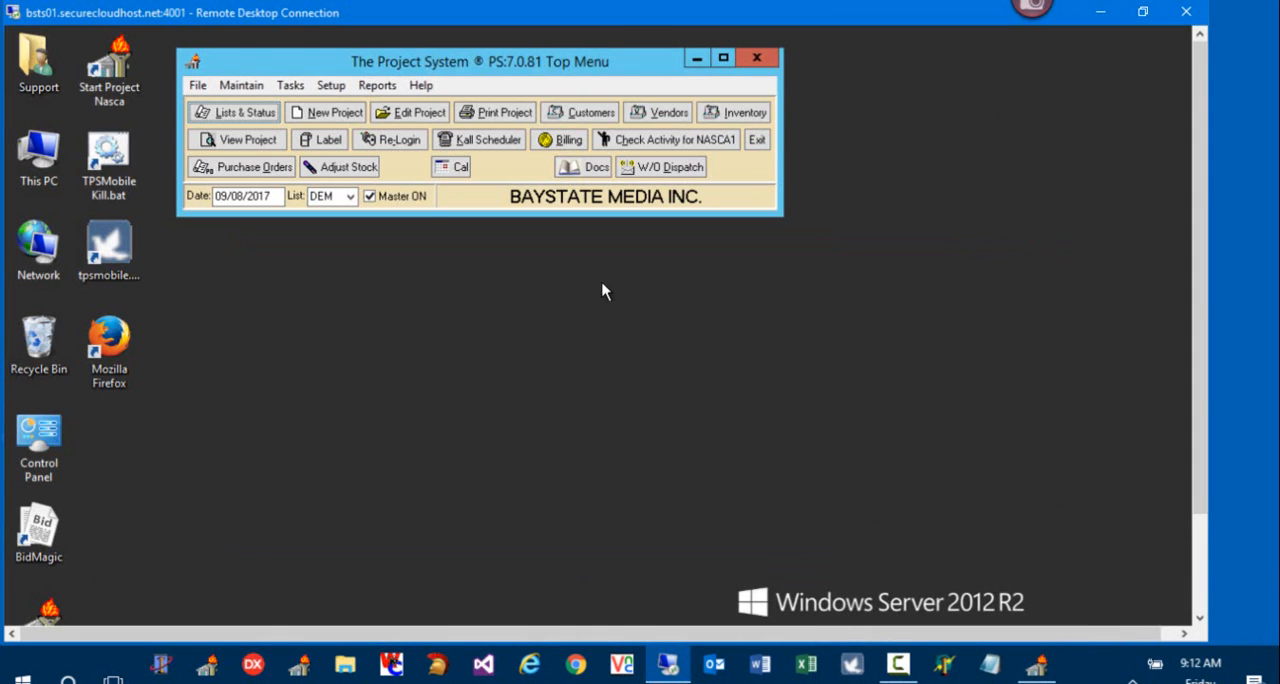
Step: Run Create Export in the Quickbooks AP Interface to write the voucher export file, check its path, and close the interface
click(292, 85)
mouse_move(330, 88)
mouse_move(290, 86)
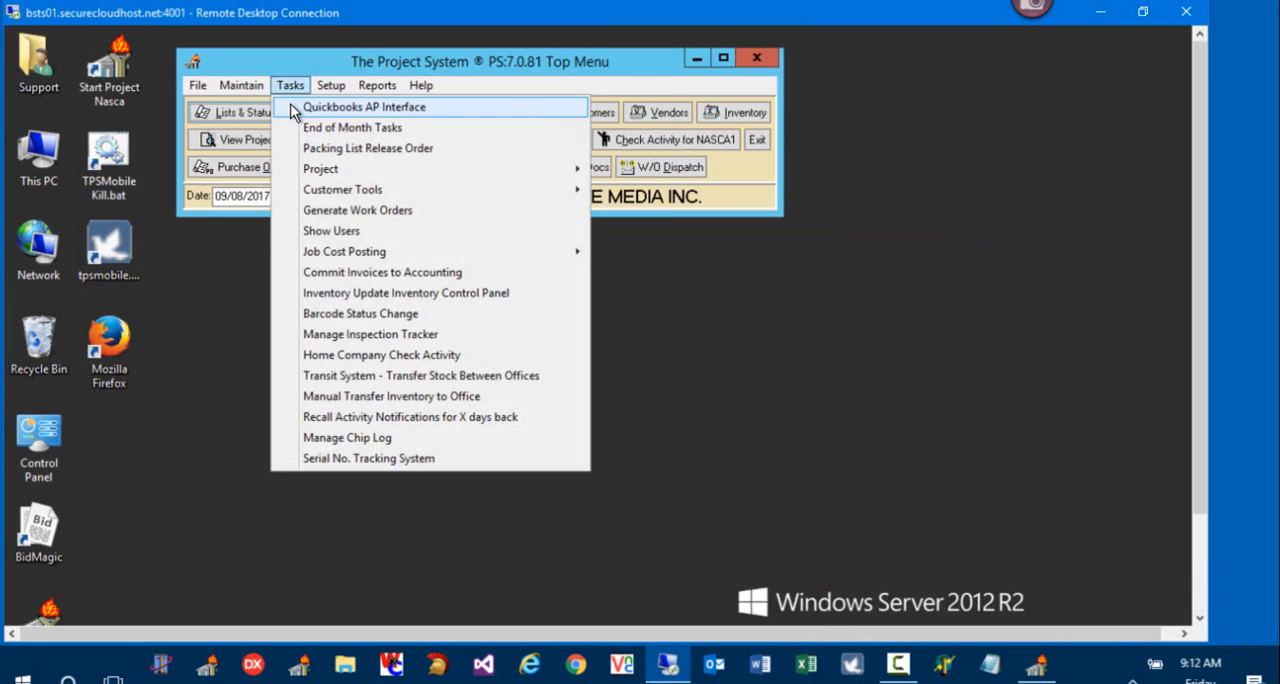
click(300, 107)
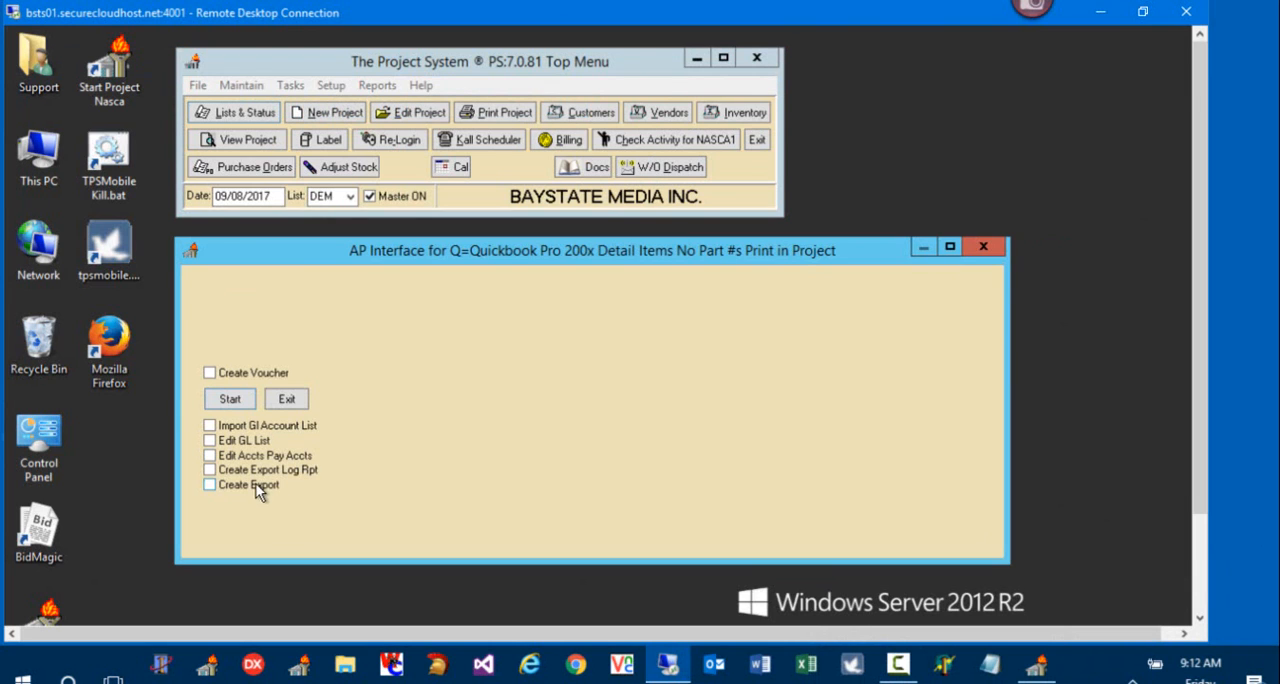
click(256, 483)
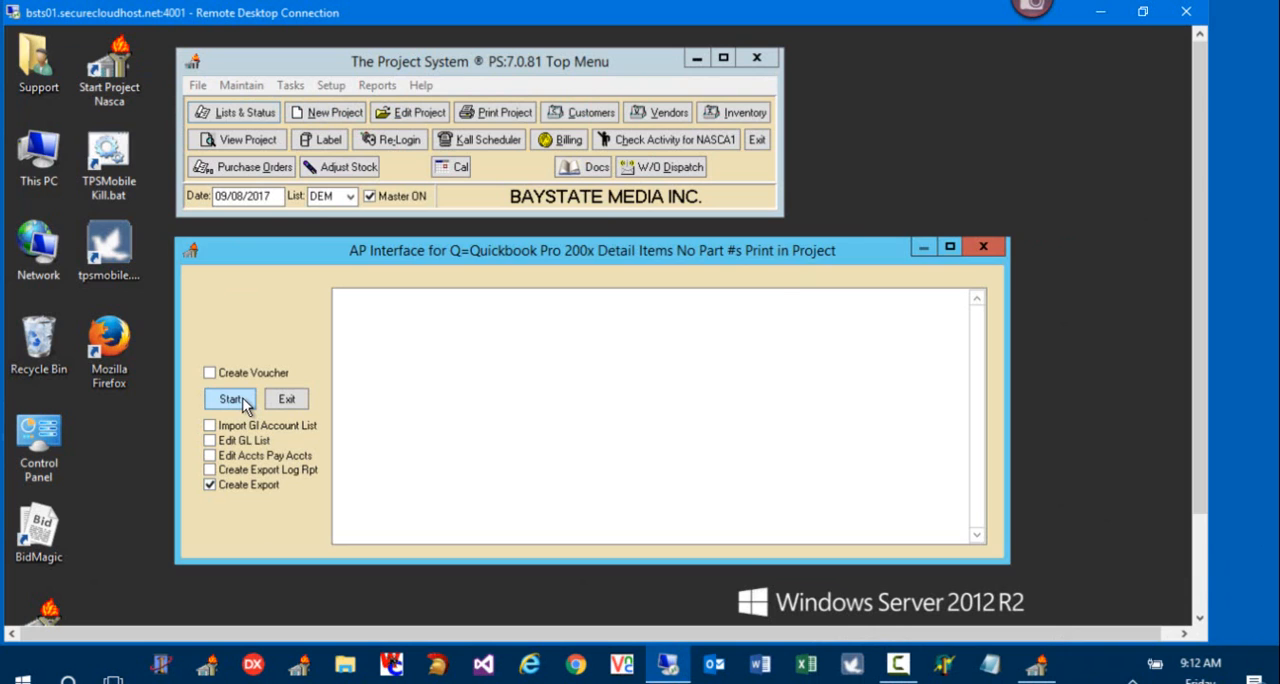
click(232, 399)
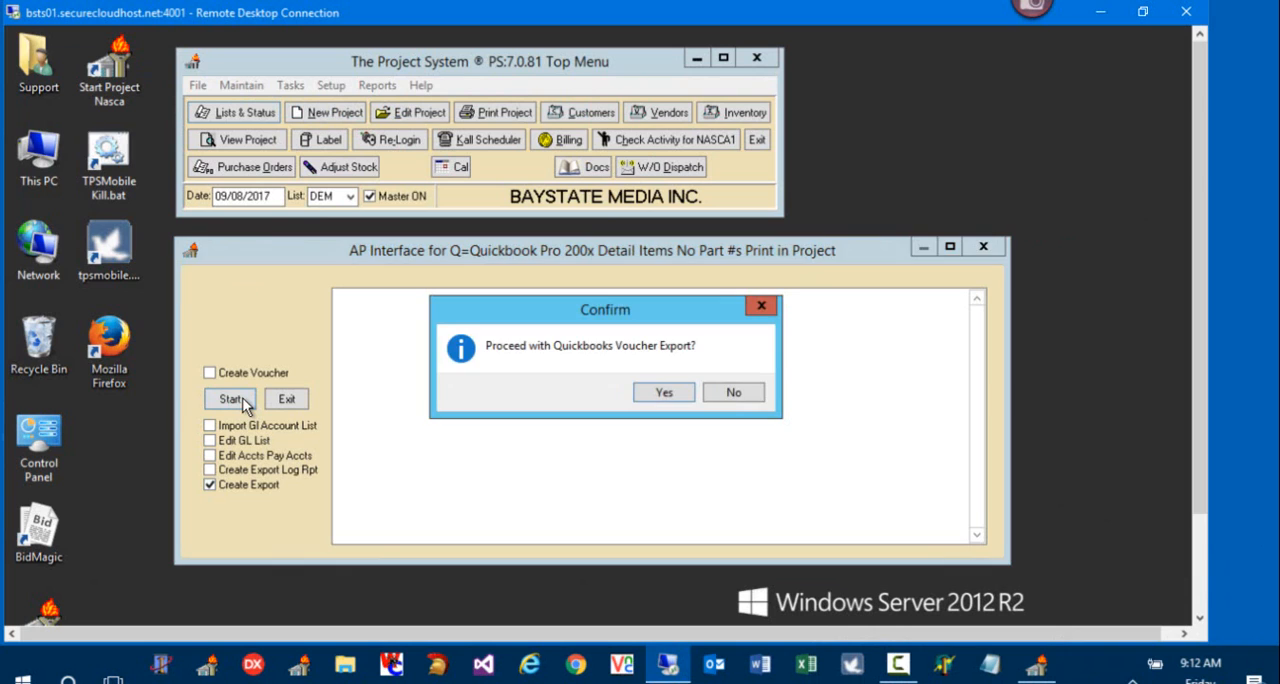
click(664, 390)
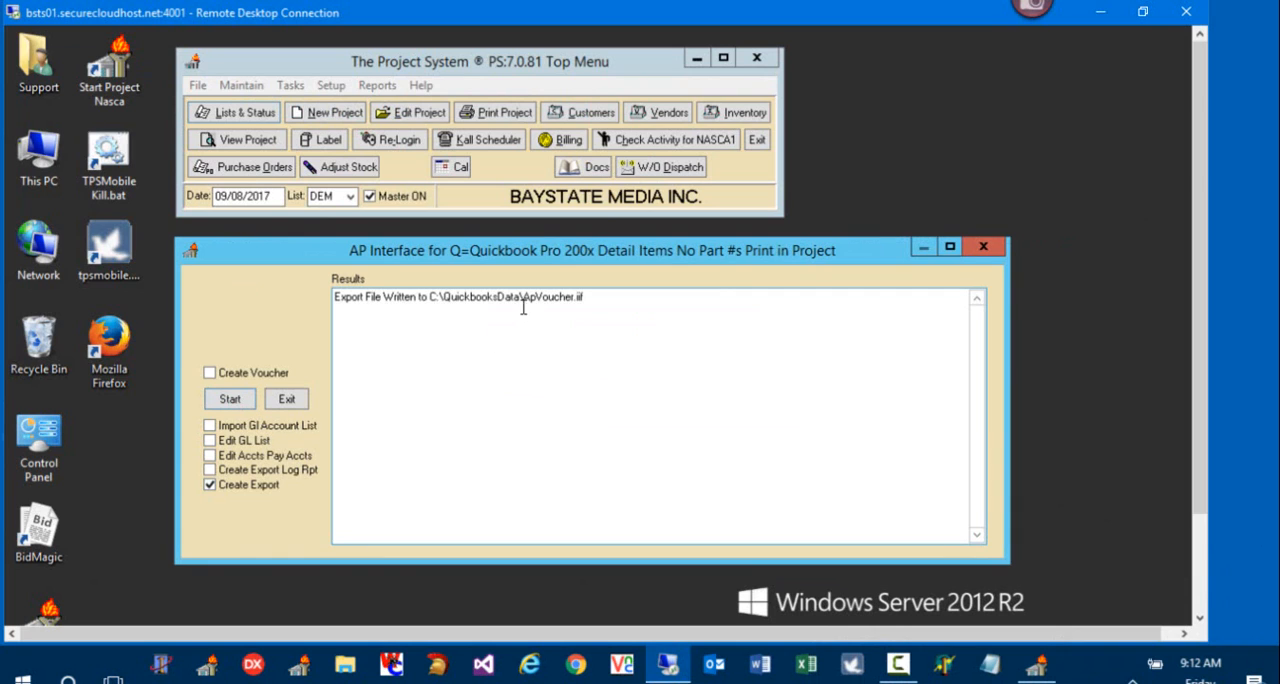
drag(519, 298, 430, 300)
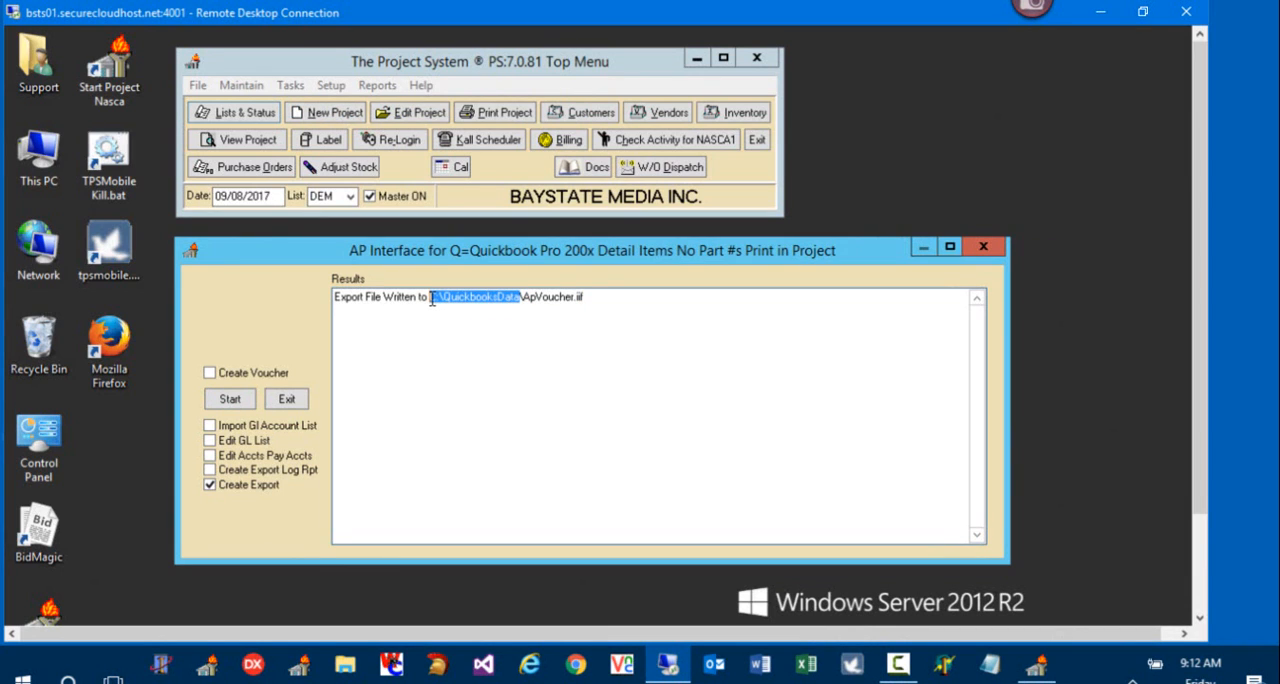
click(990, 247)
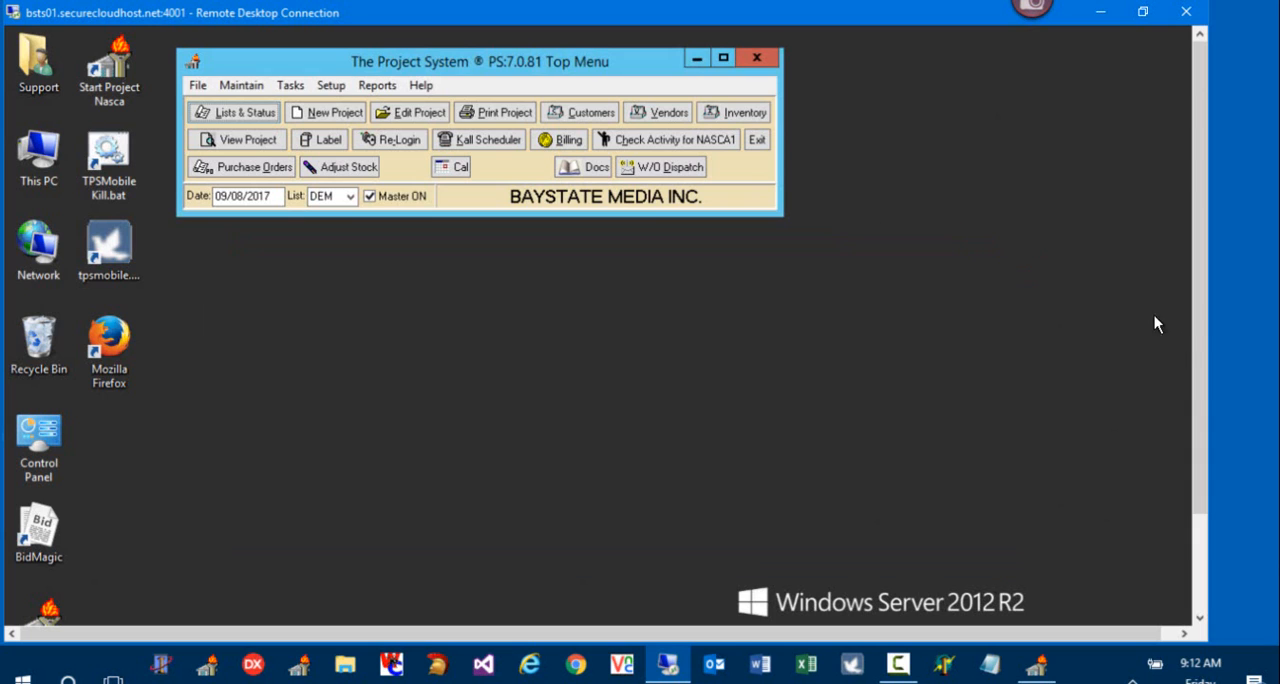
Step: Switch to QuickBooks Enterprise Solutions on the remote desktop and maximize its Home window
drag(1199, 356, 1199, 452)
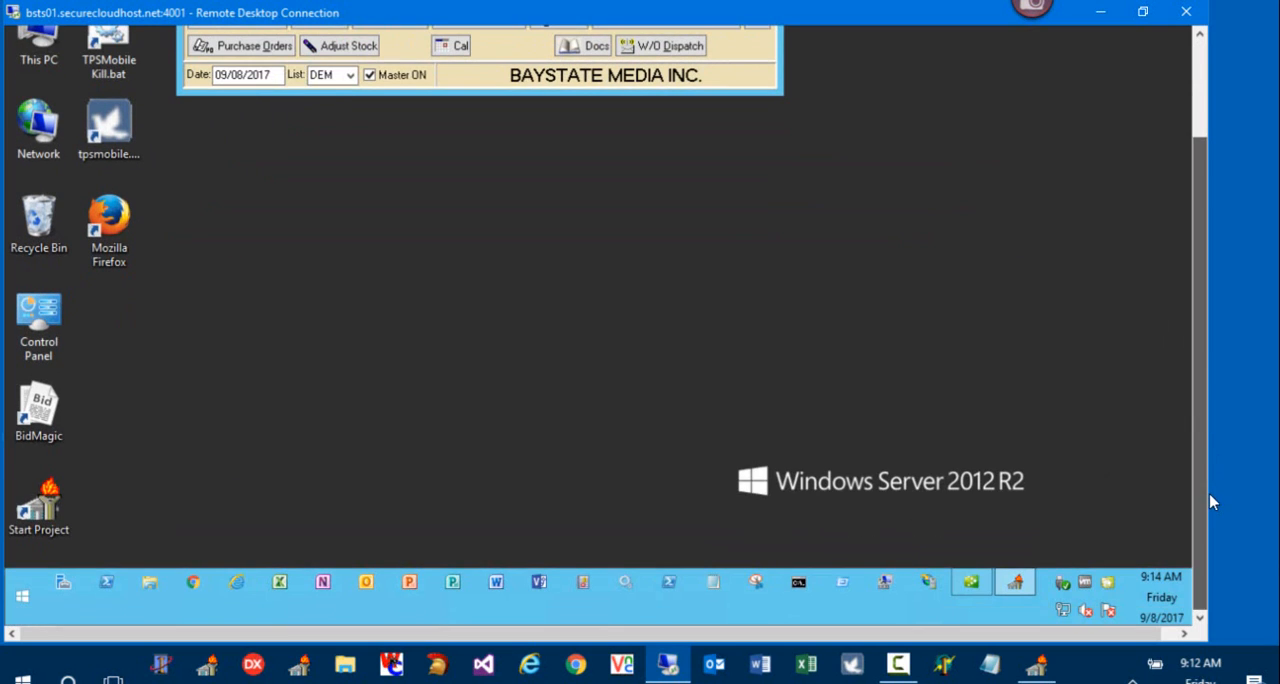
click(983, 581)
drag(1213, 449, 1207, 266)
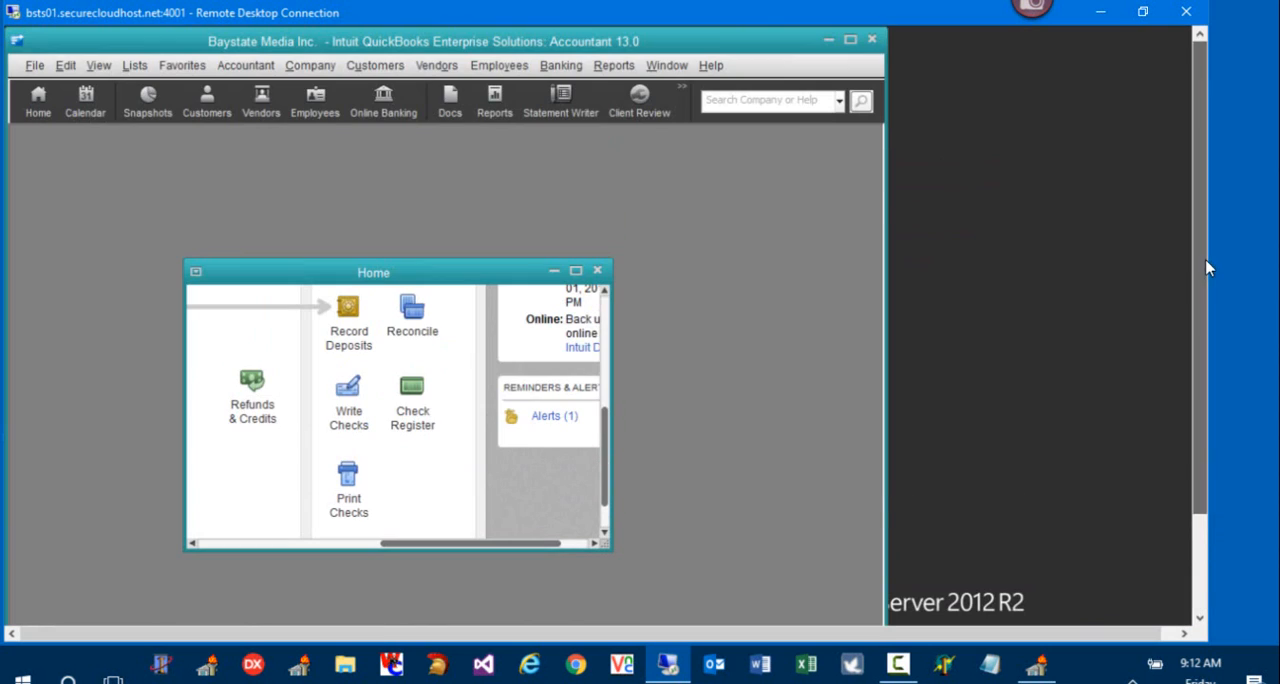
click(577, 271)
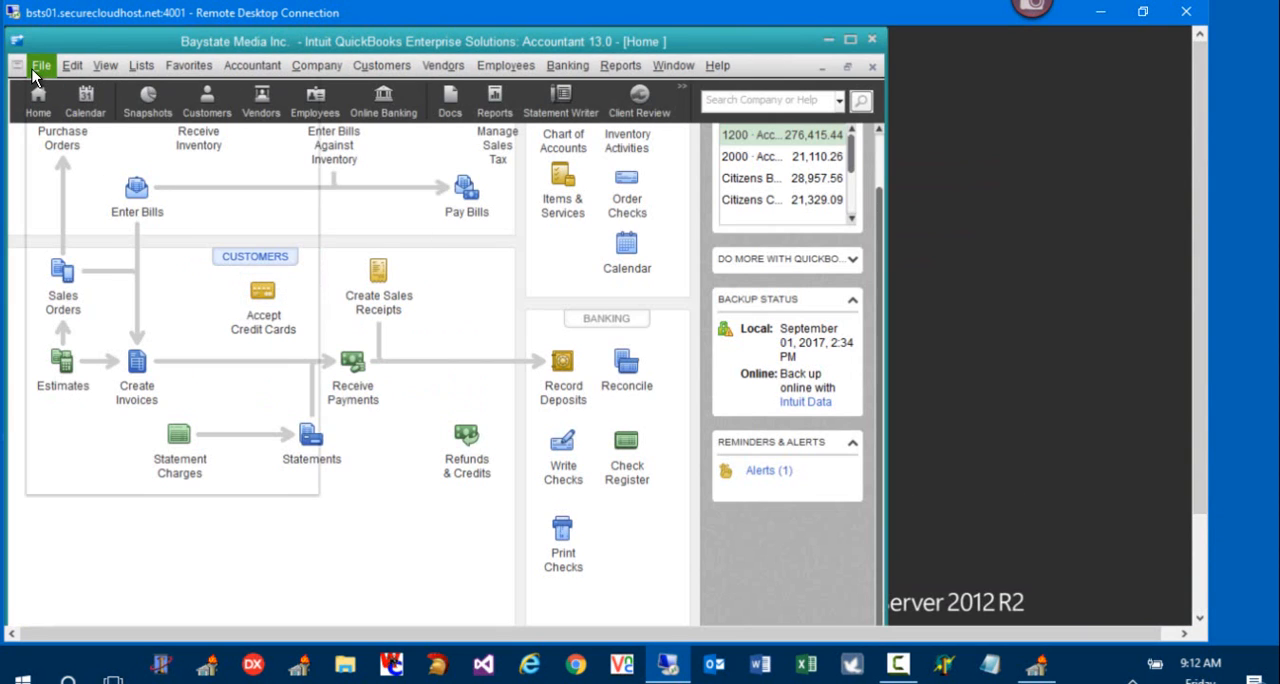
Step: Start an IIF file import and select ApVoucher.iif in the QuickbooksData folder on BOOT (C:)
click(35, 67)
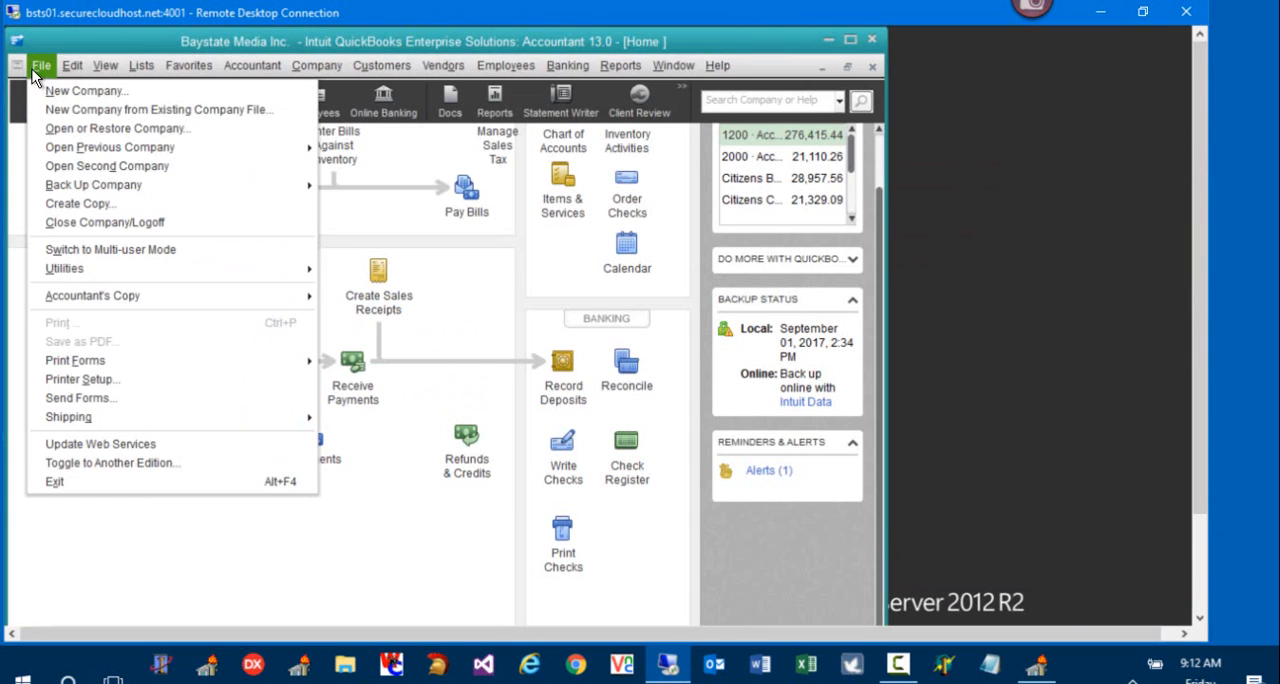
mouse_move(236, 271)
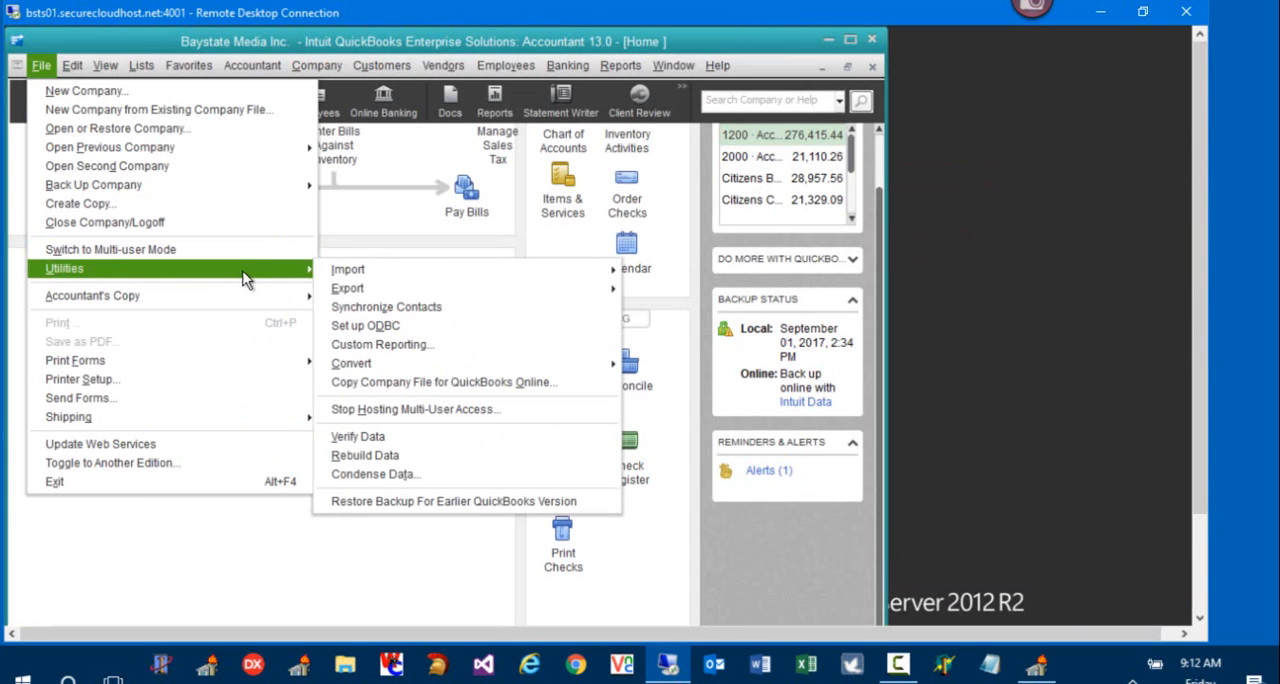
mouse_move(552, 272)
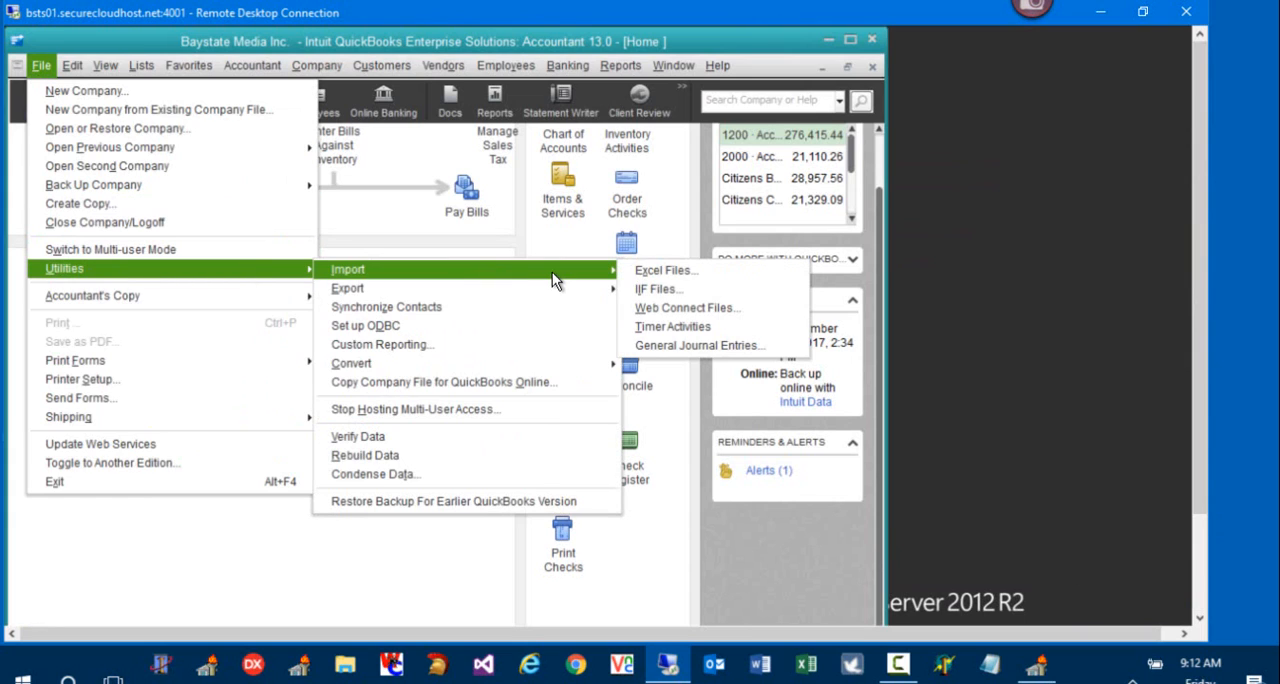
click(741, 299)
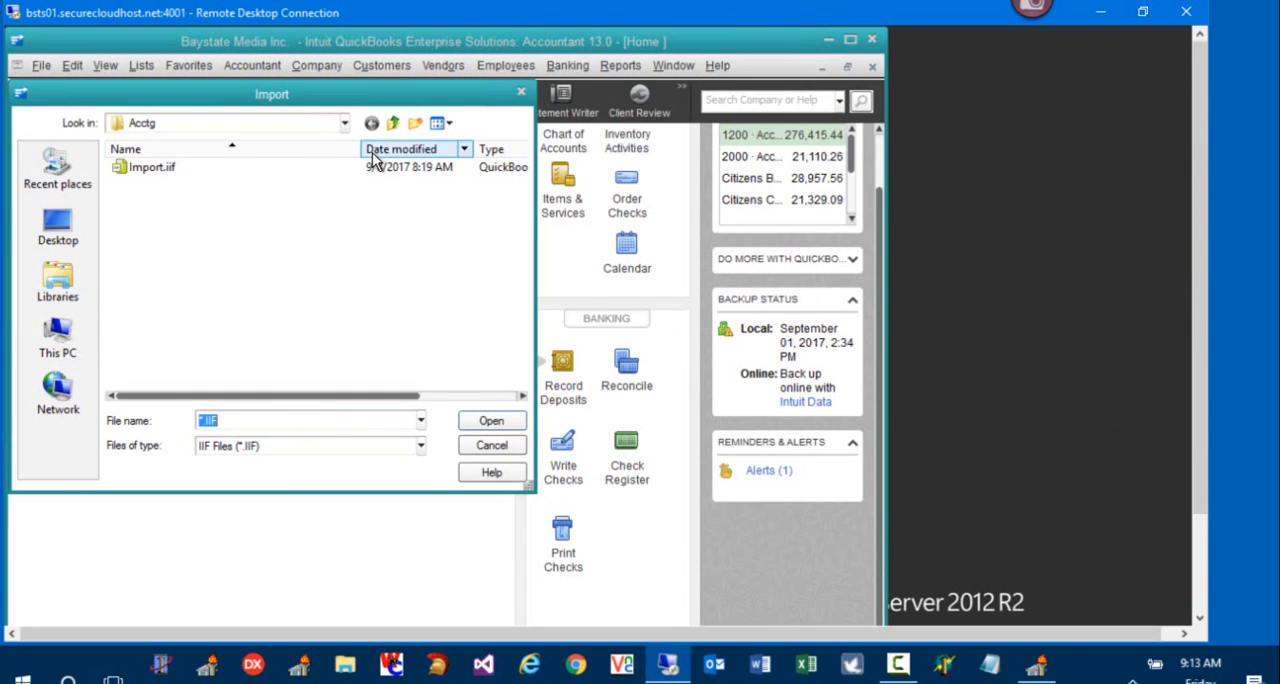
click(345, 125)
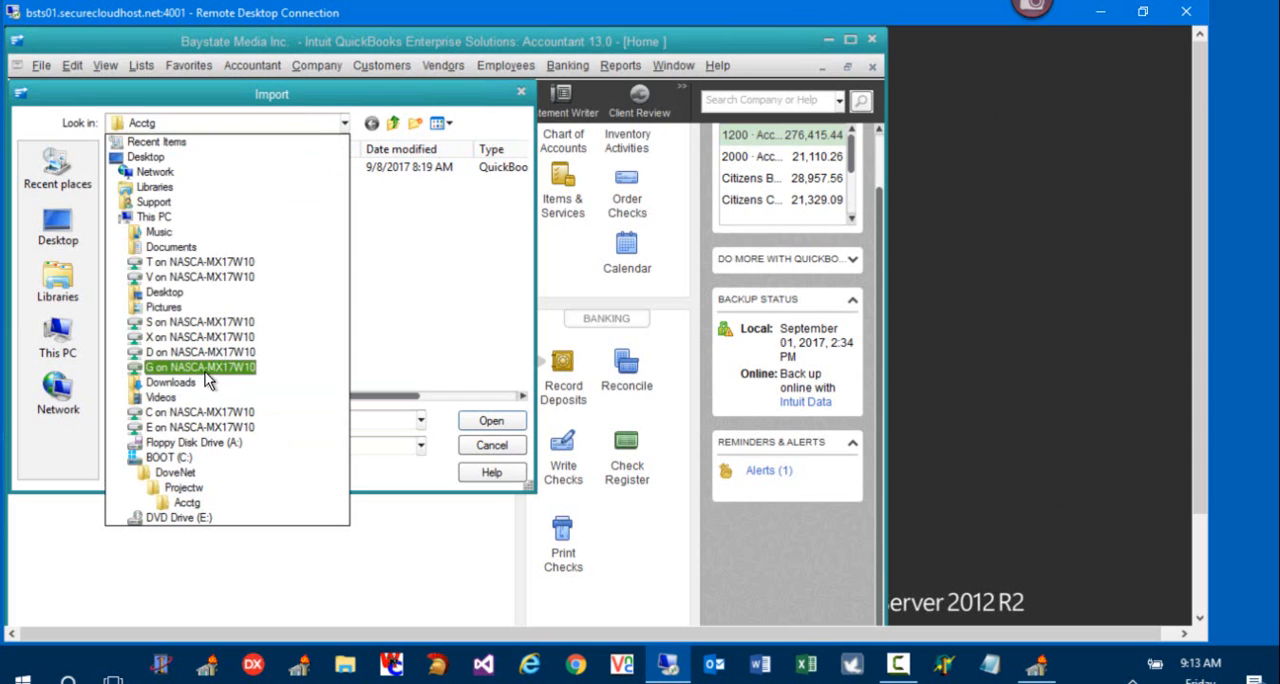
click(183, 460)
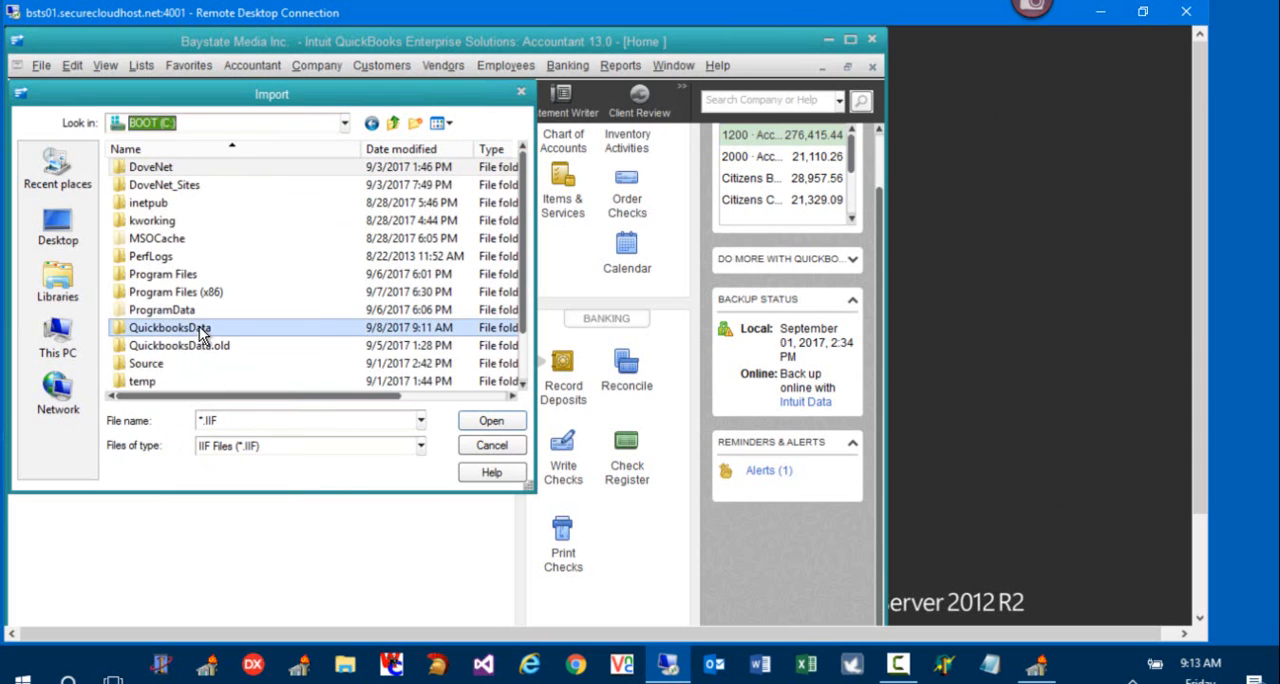
double_click(199, 330)
click(148, 222)
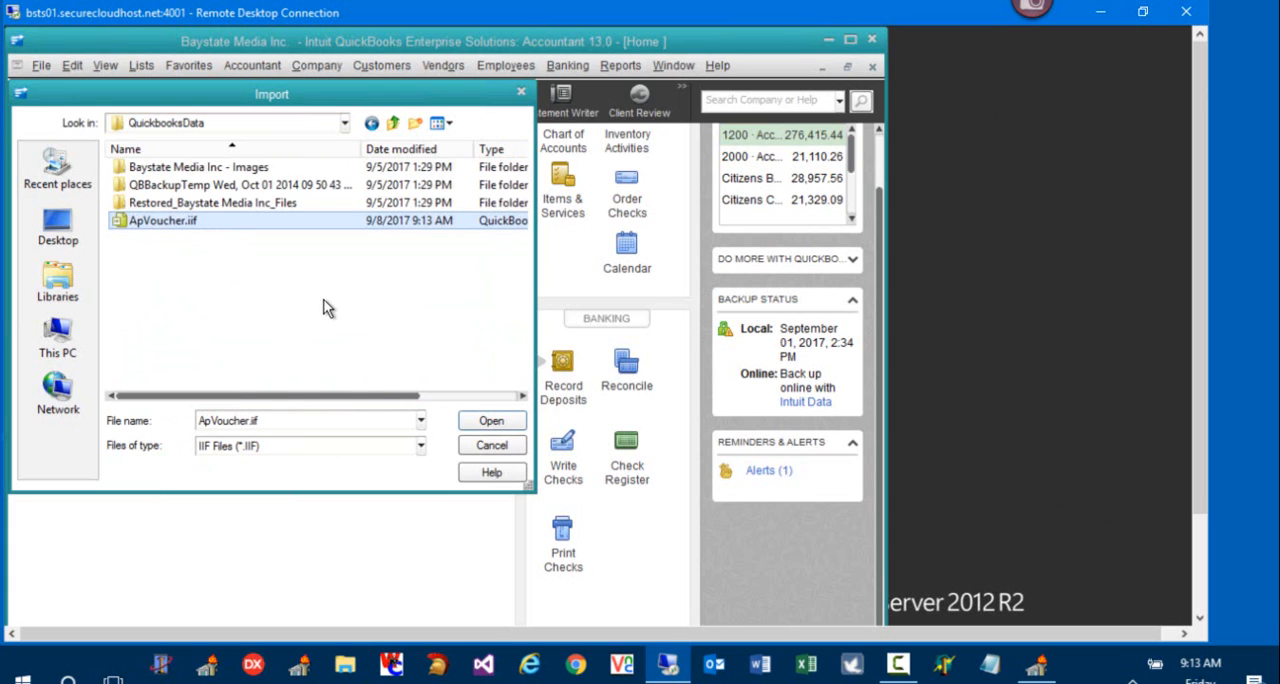
Step: Recheck the QuickbooksData folder location, import ApVoucher.iif, and dismiss the import message
click(344, 124)
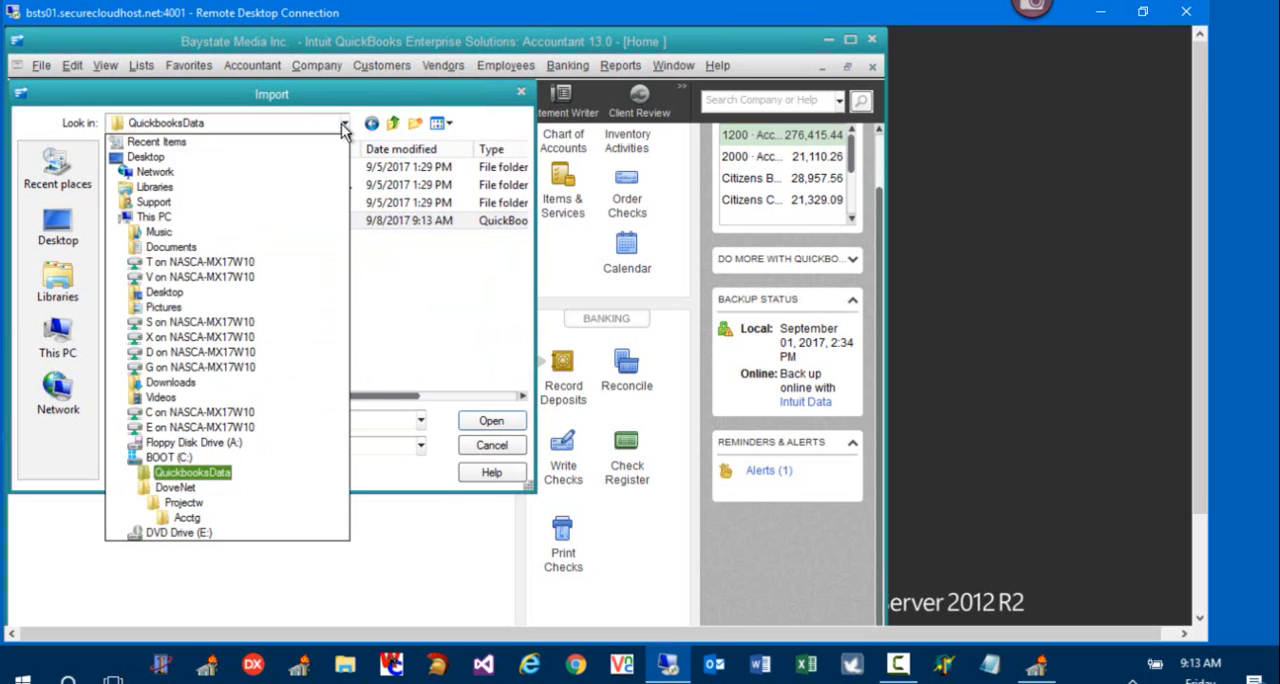
click(245, 474)
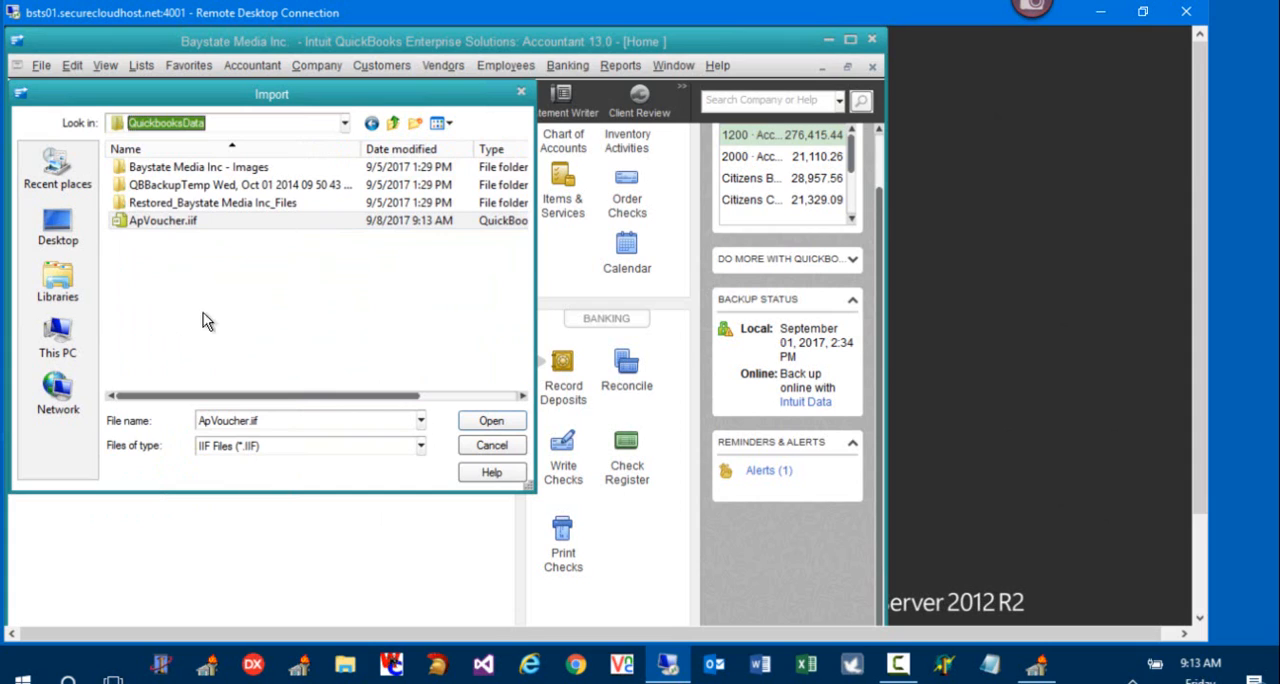
click(165, 221)
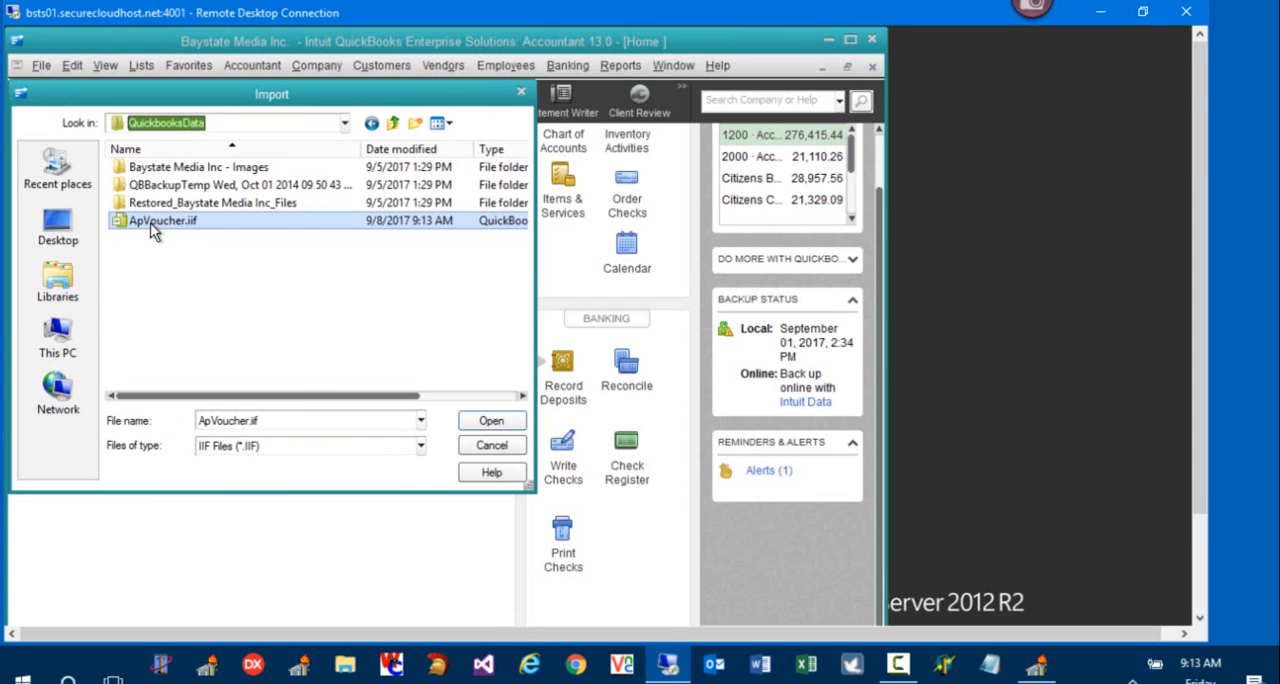
click(116, 223)
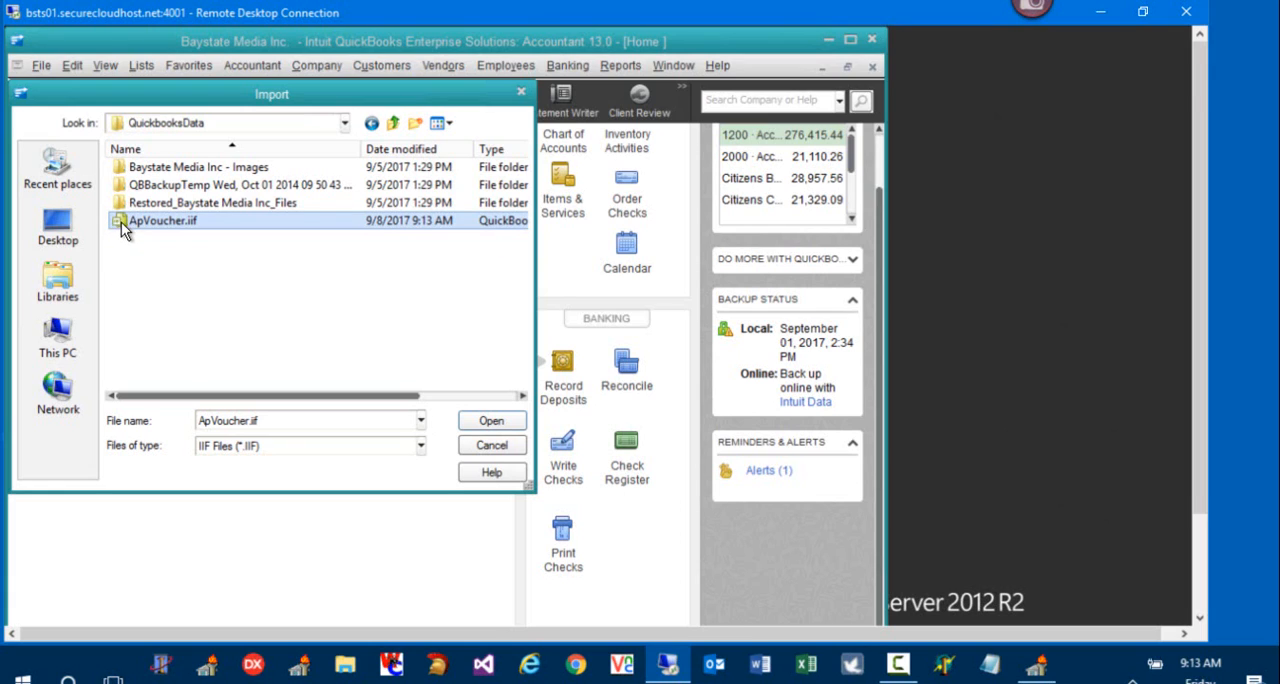
click(494, 420)
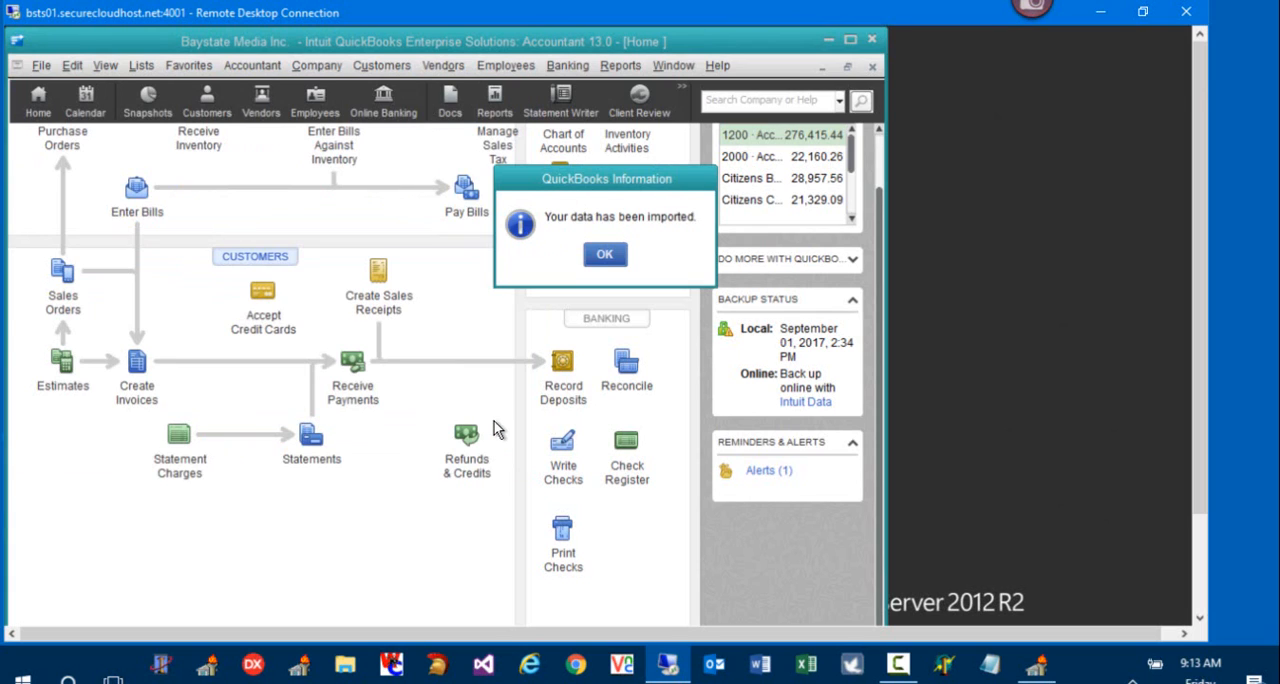
click(605, 254)
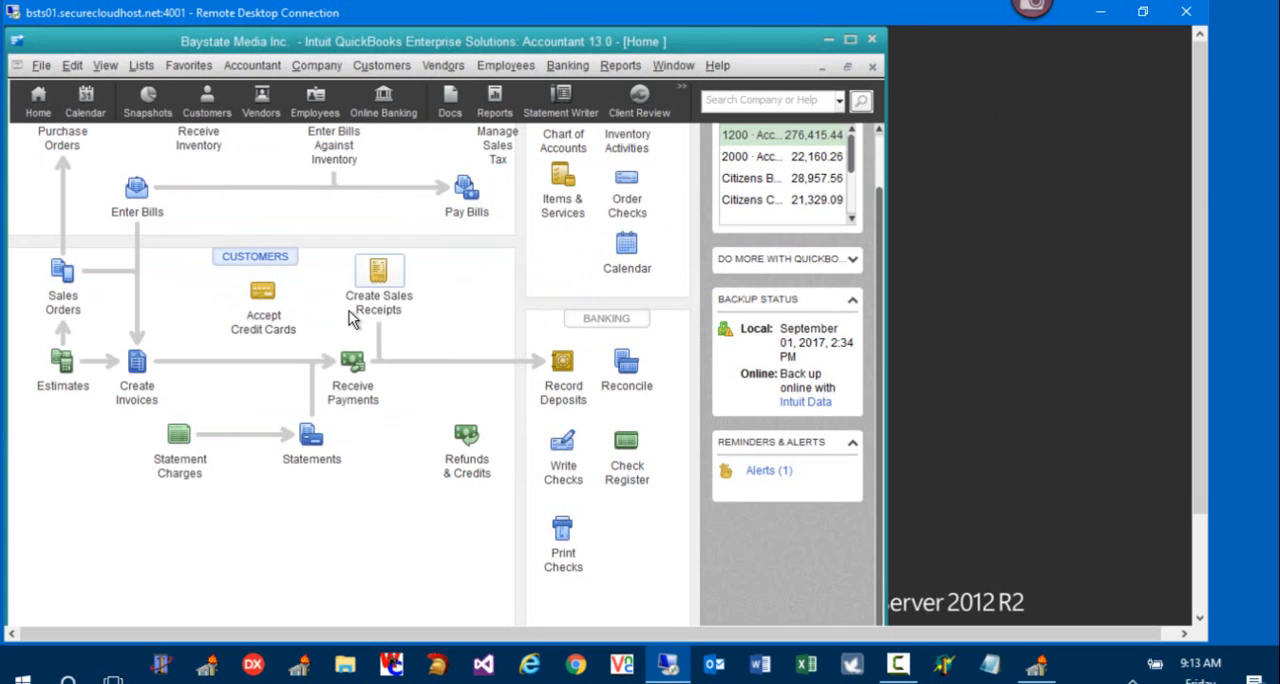
Step: Open Pay Bills and browse the list of all open bills
click(440, 68)
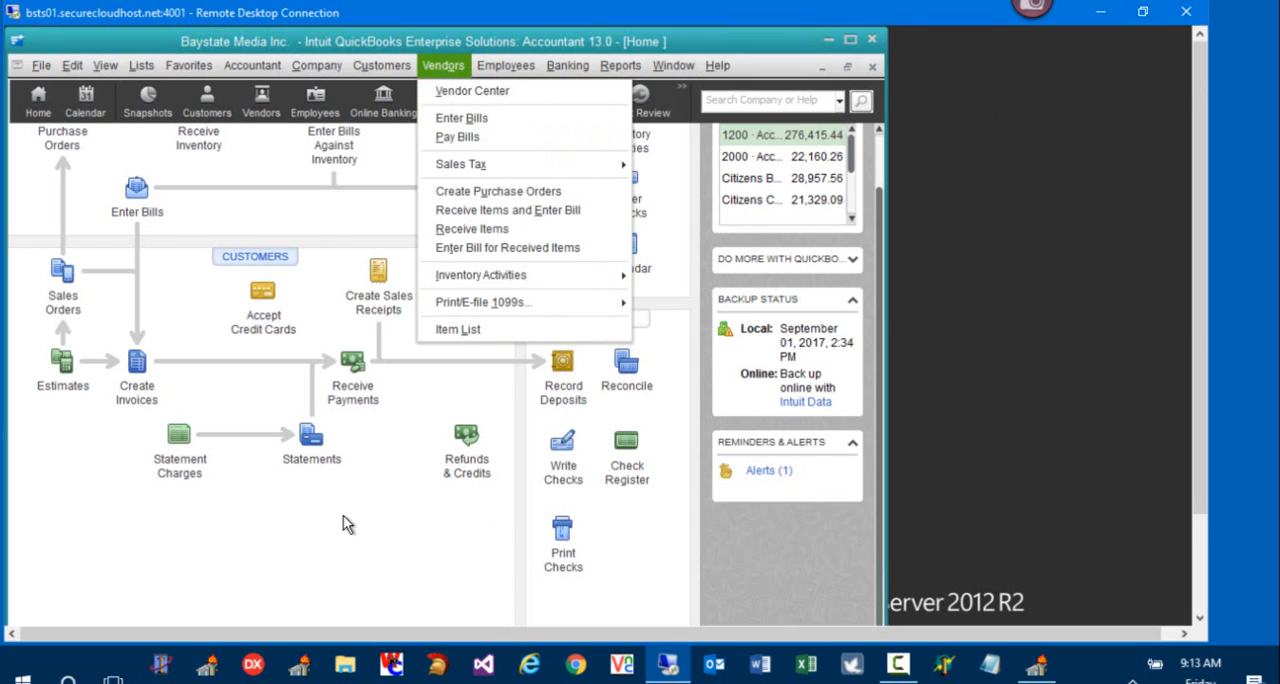
click(269, 503)
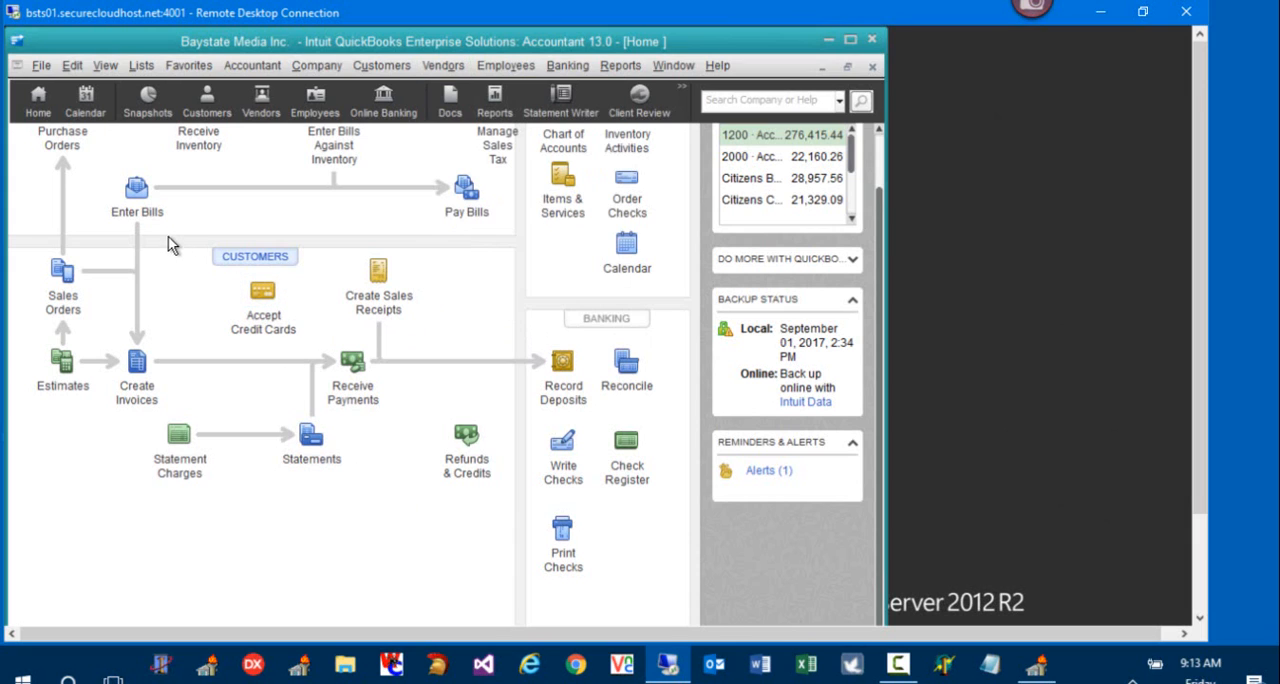
click(465, 194)
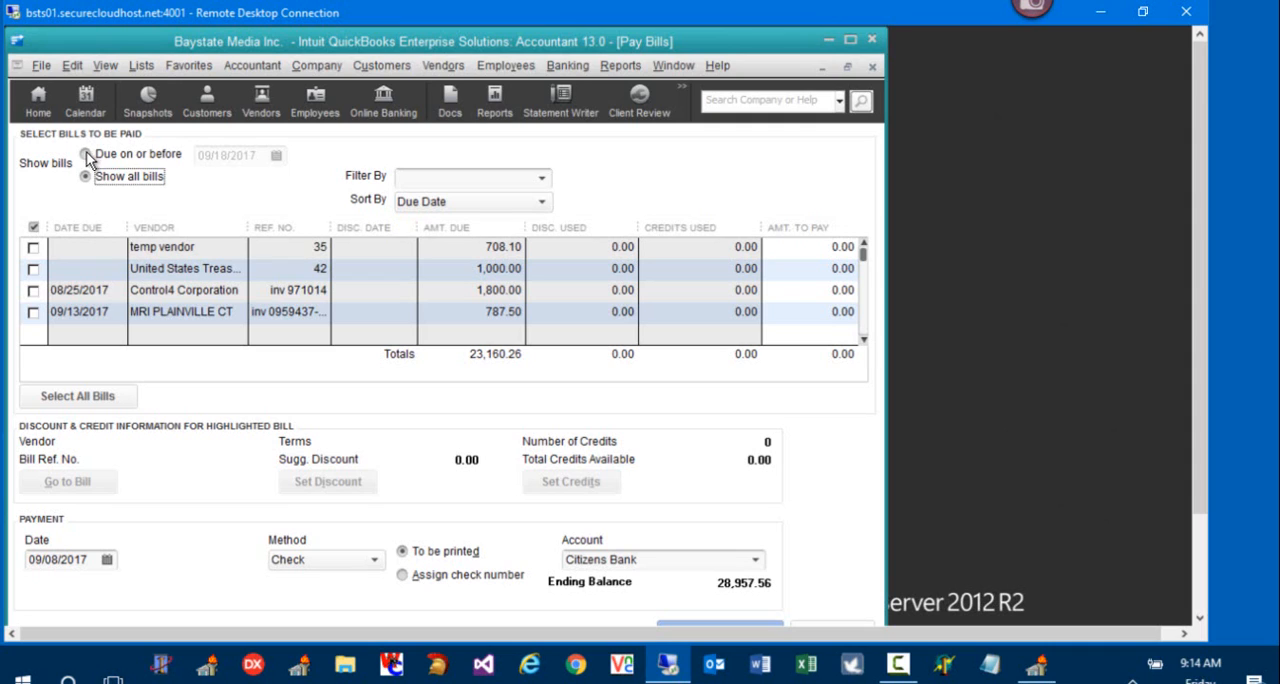
click(197, 248)
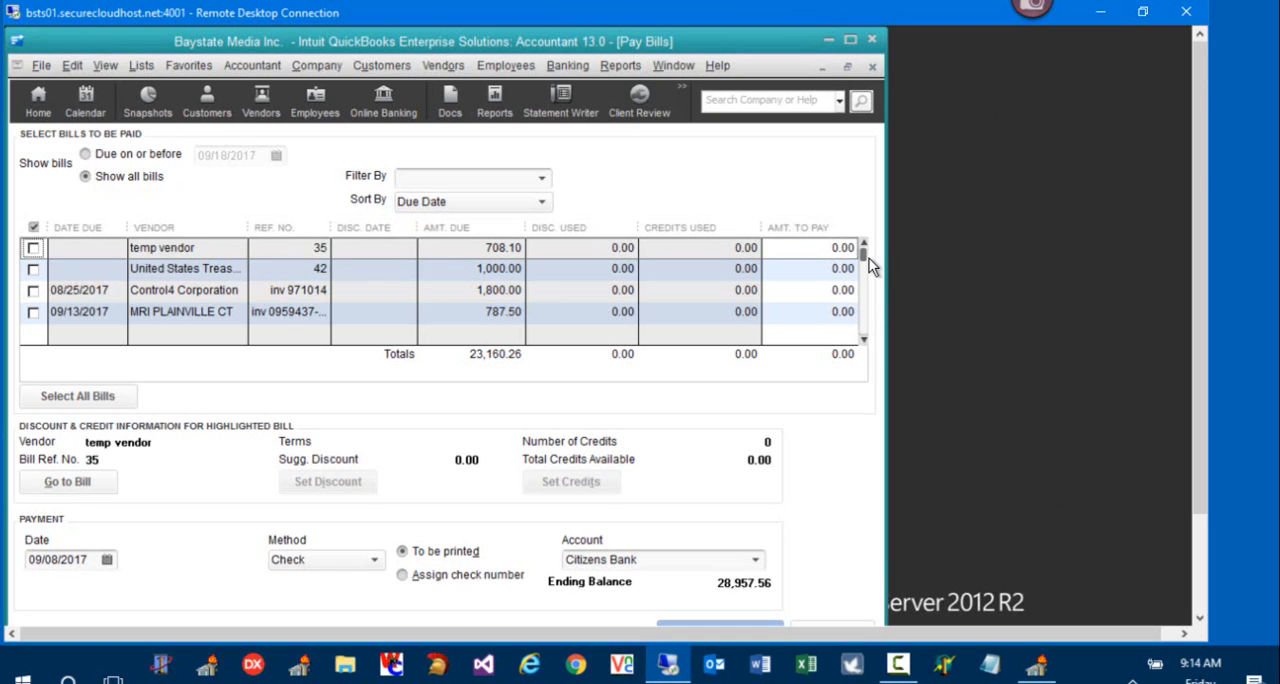
drag(864, 254, 863, 282)
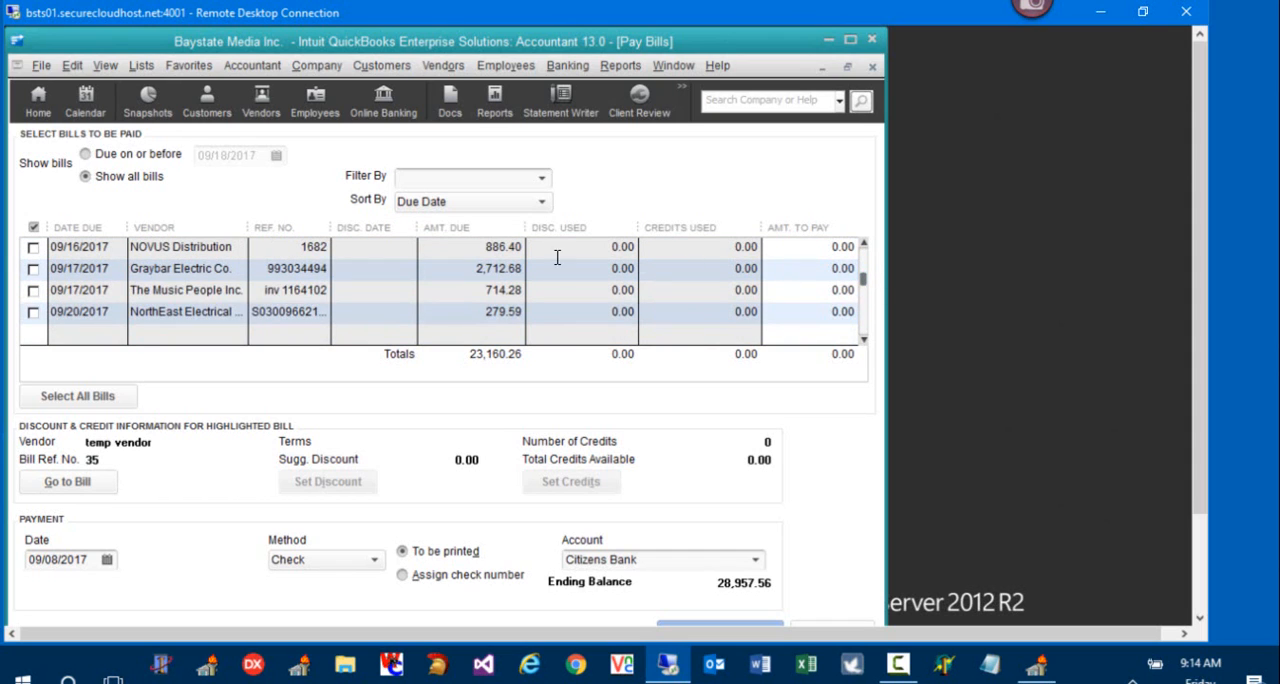
Step: Sort the bills by Vendor and review the imported Atlona and Baystate bills
click(512, 204)
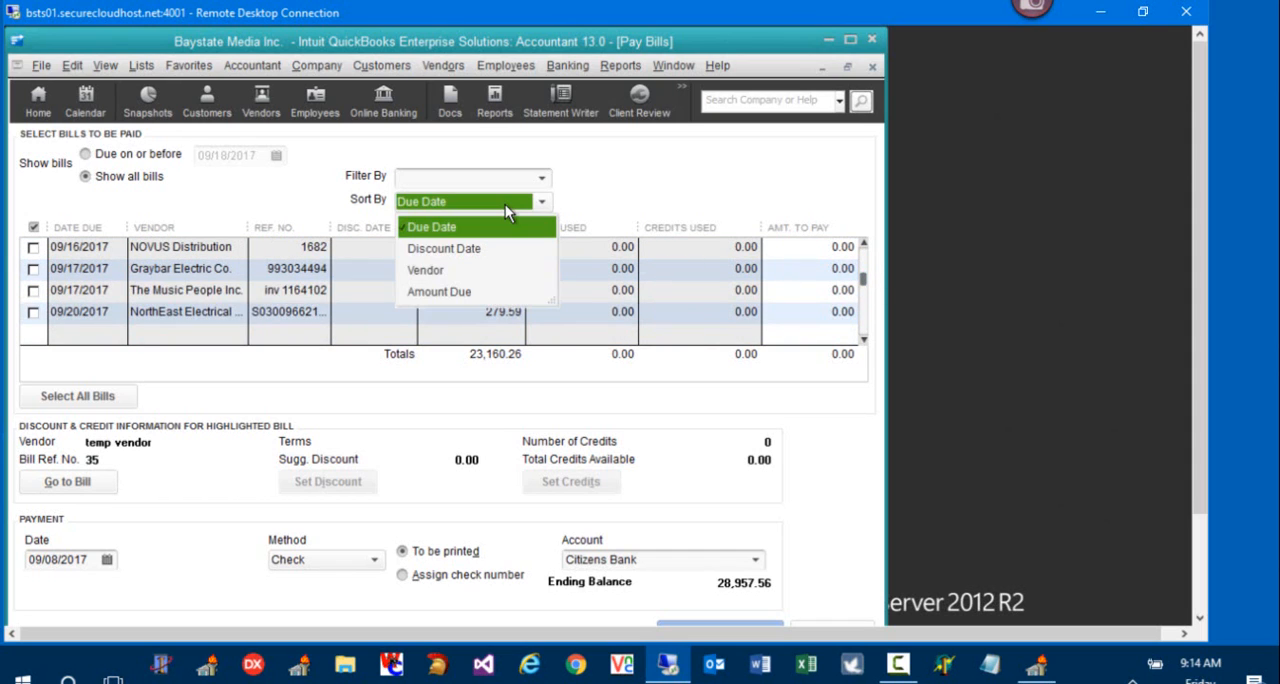
click(486, 272)
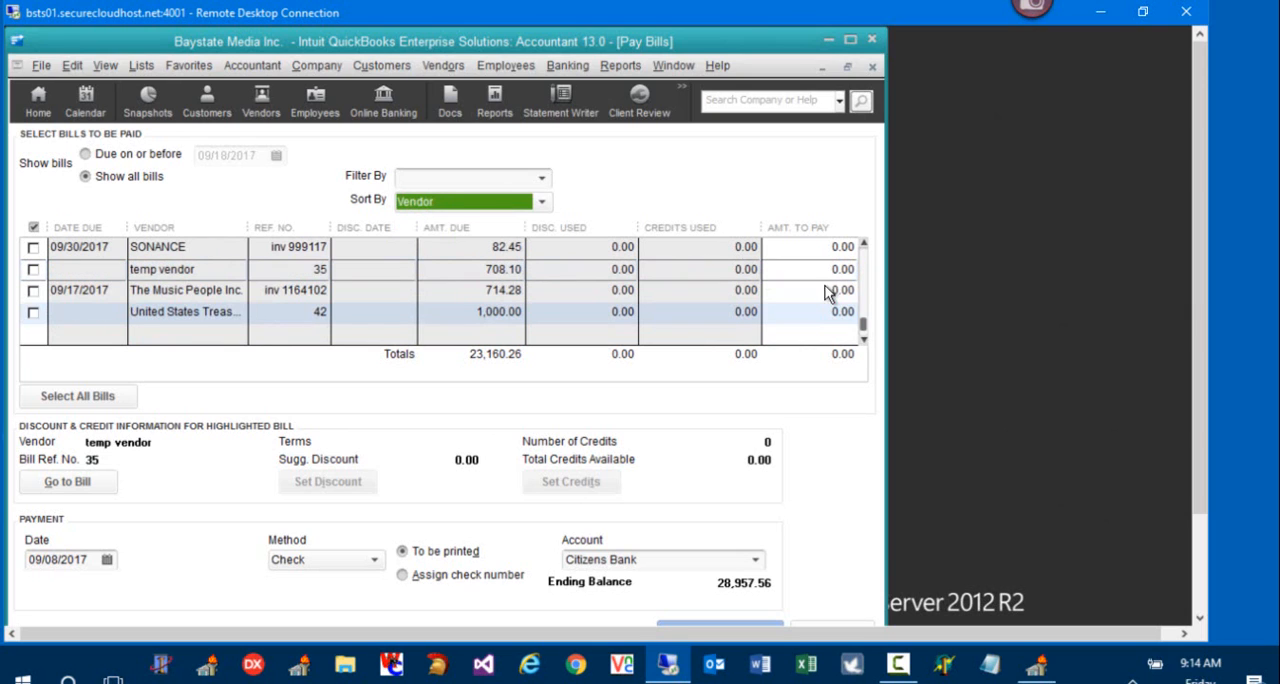
drag(863, 326, 863, 280)
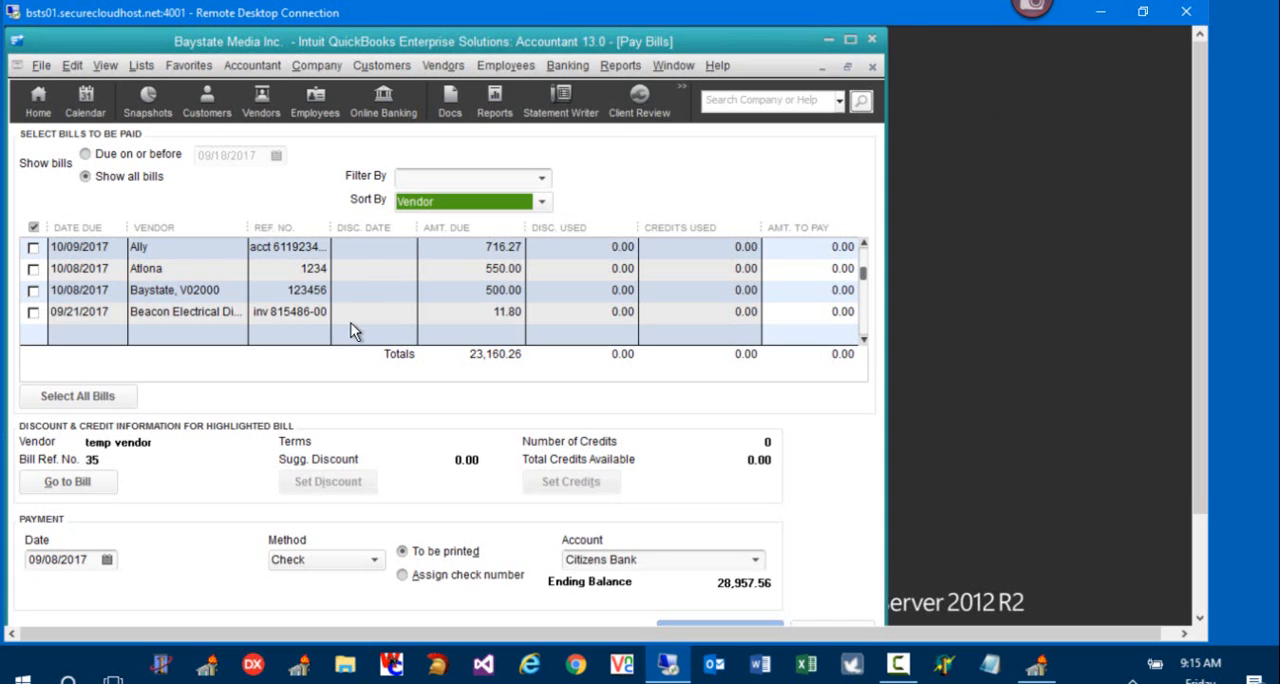
click(355, 269)
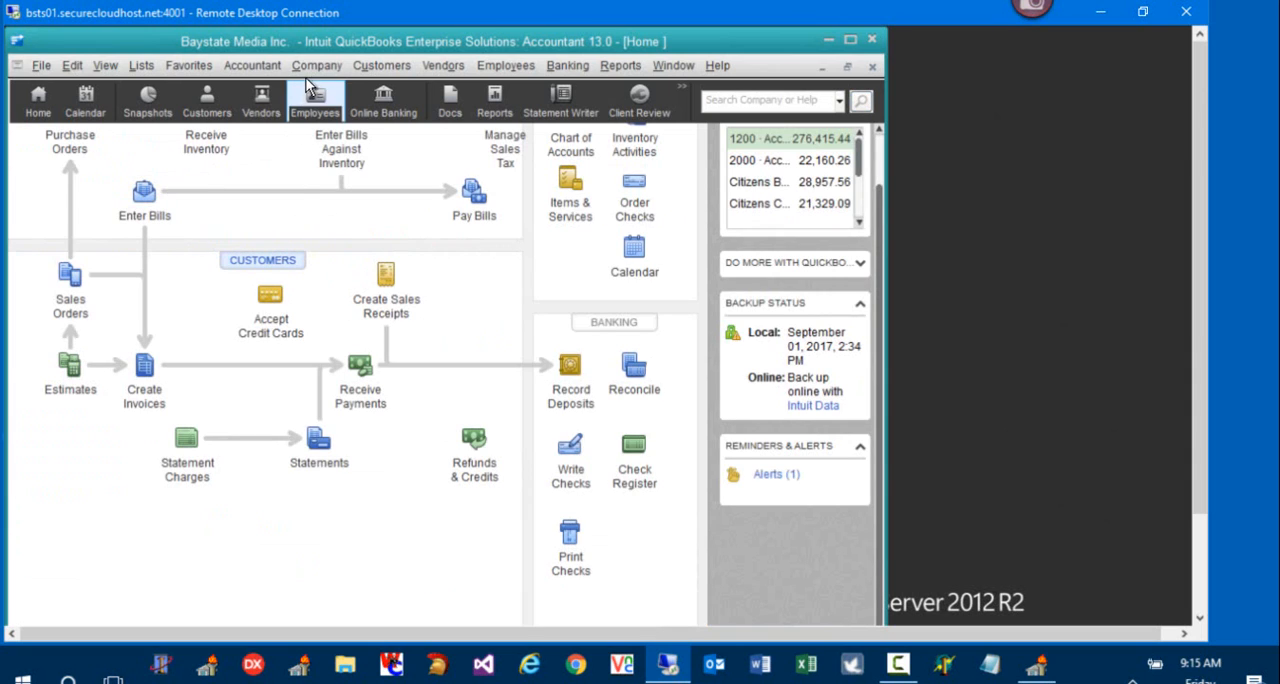
Step: Find Atlona in the Vendor Center, open its 09/08/2017 bill, and delete that bill
click(445, 66)
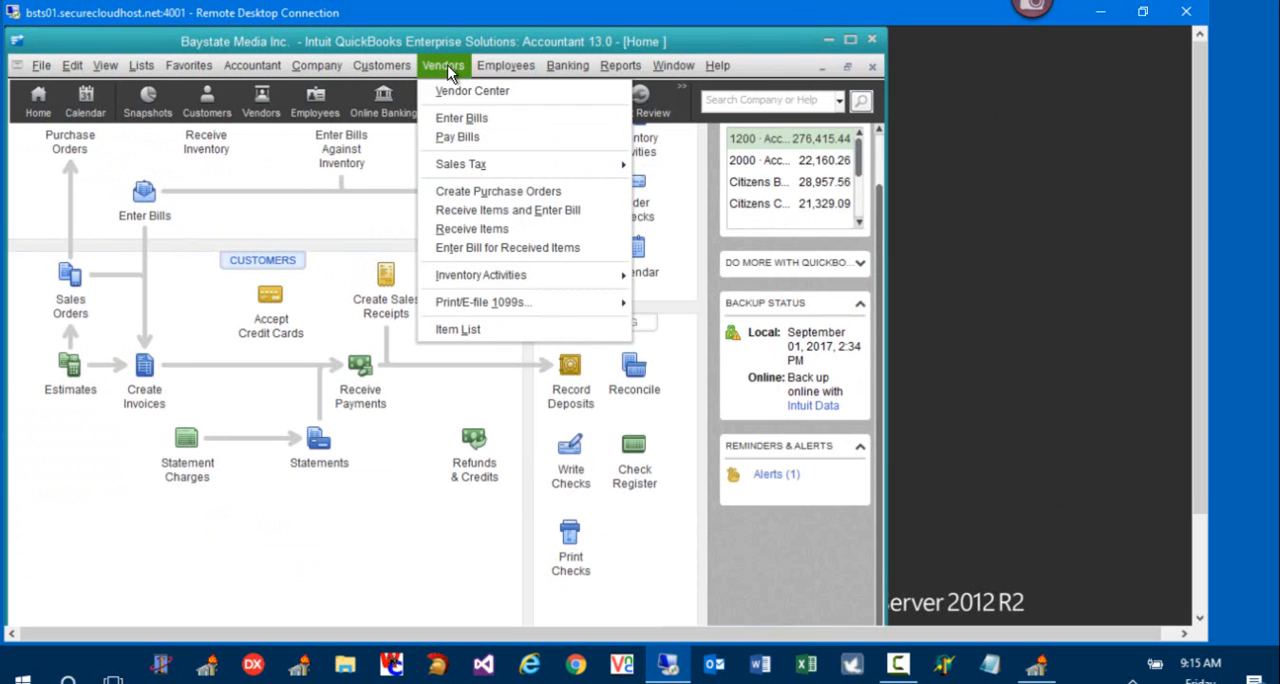
click(458, 90)
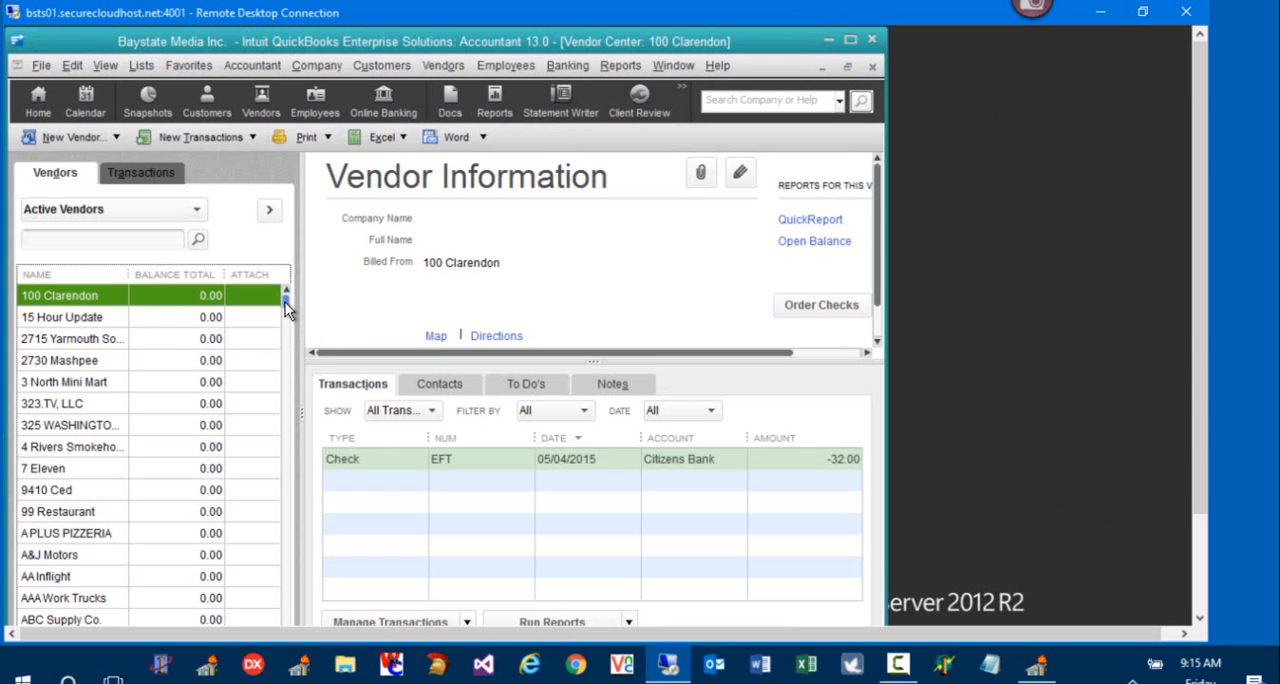
drag(285, 301, 284, 319)
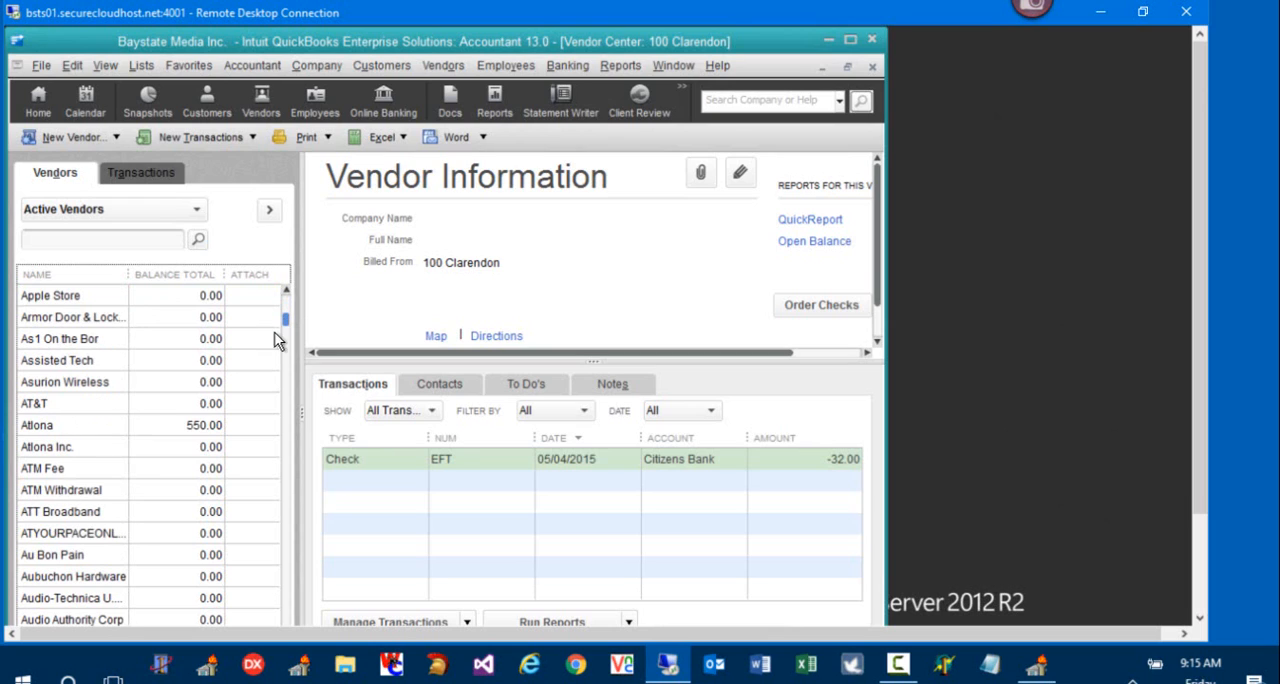
click(70, 430)
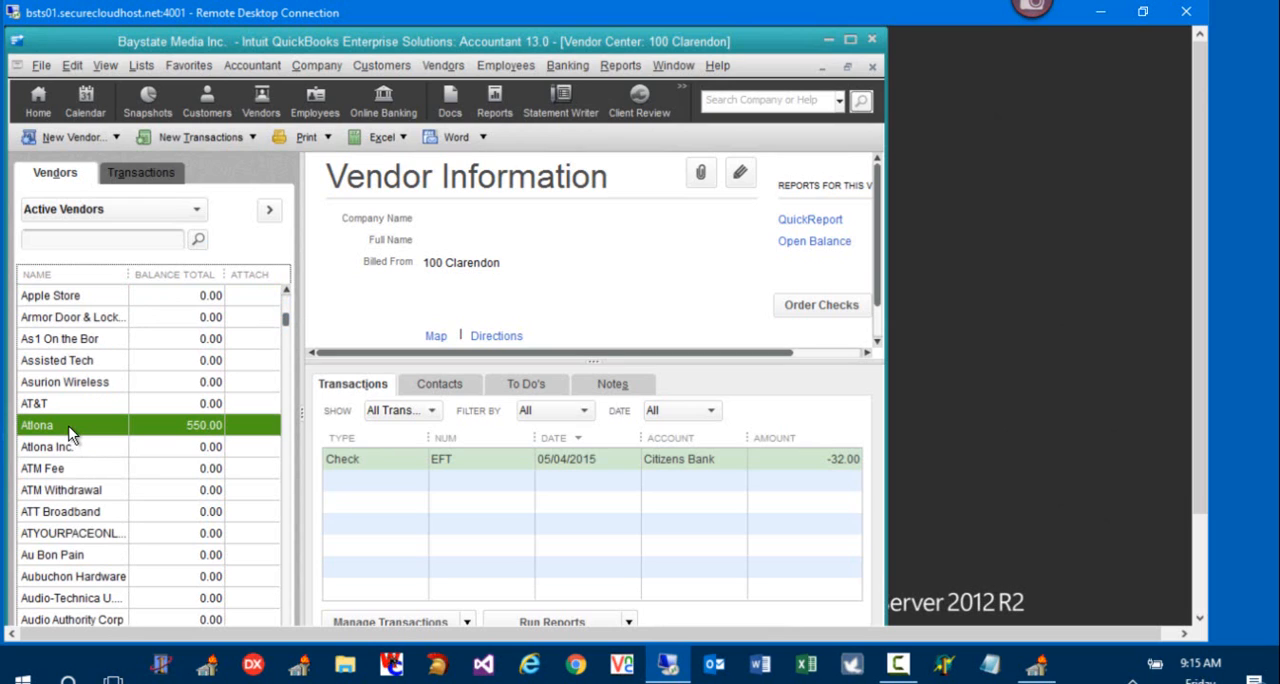
click(378, 464)
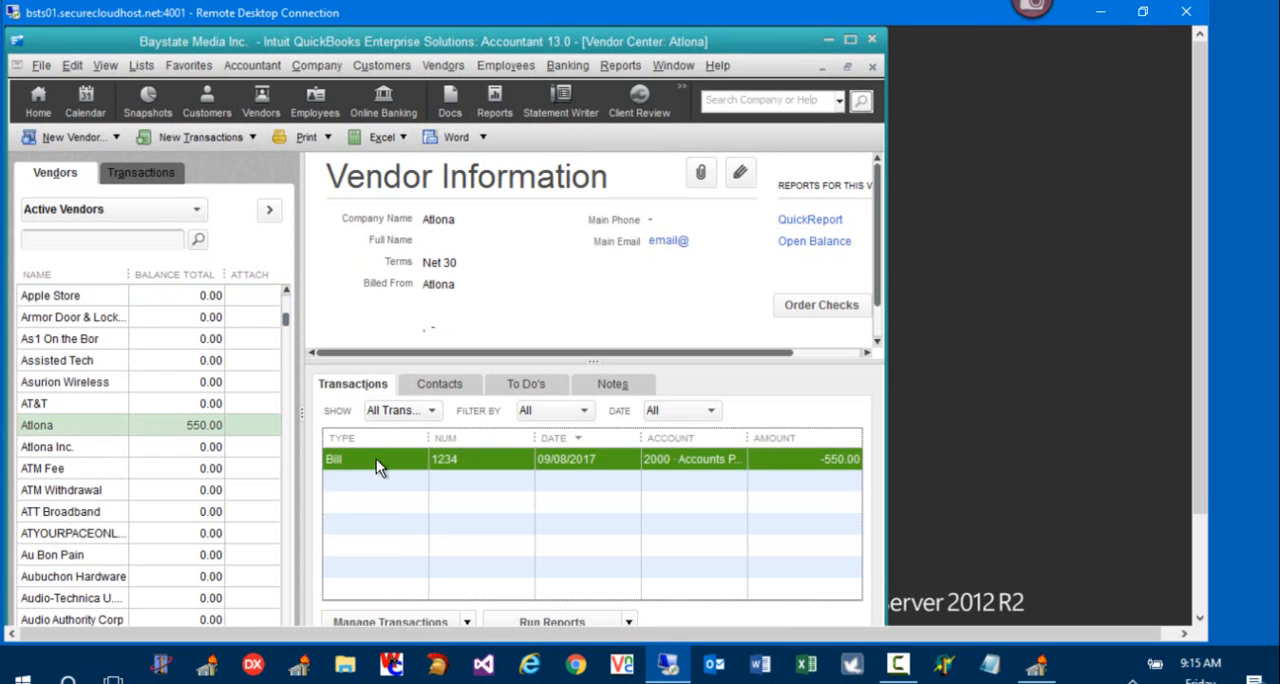
right_click(376, 459)
double_click(361, 460)
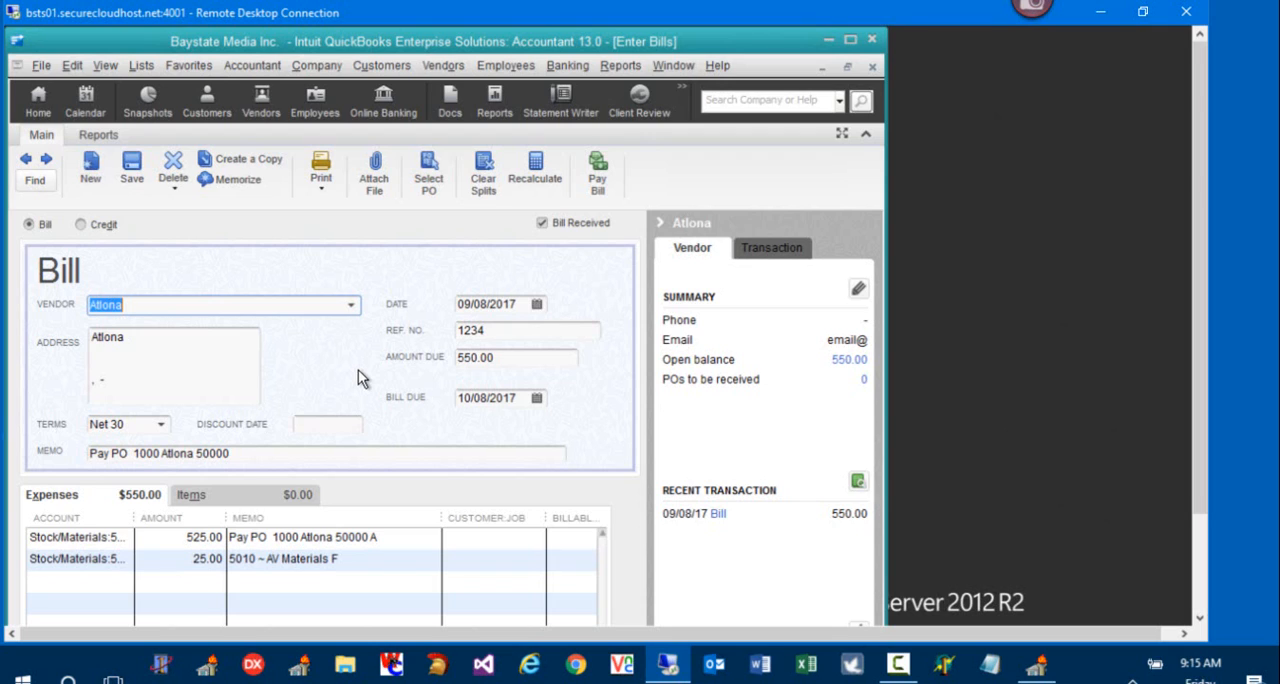
key(ctrl+d)
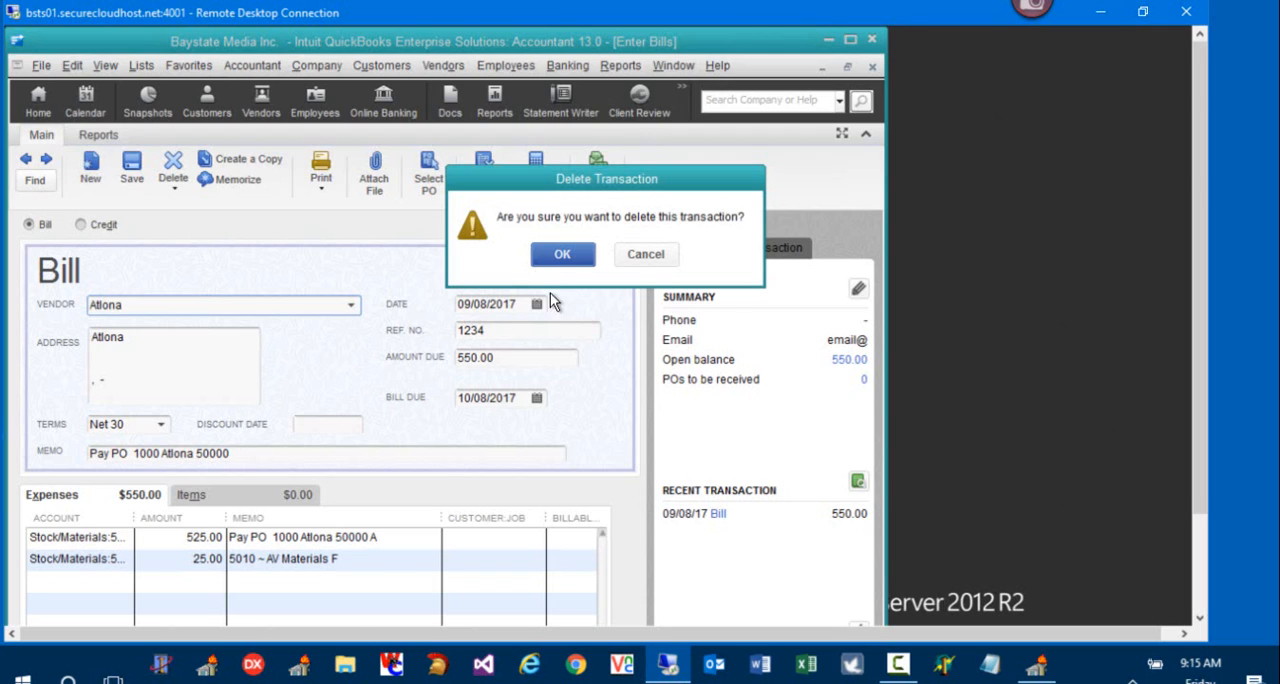
click(562, 255)
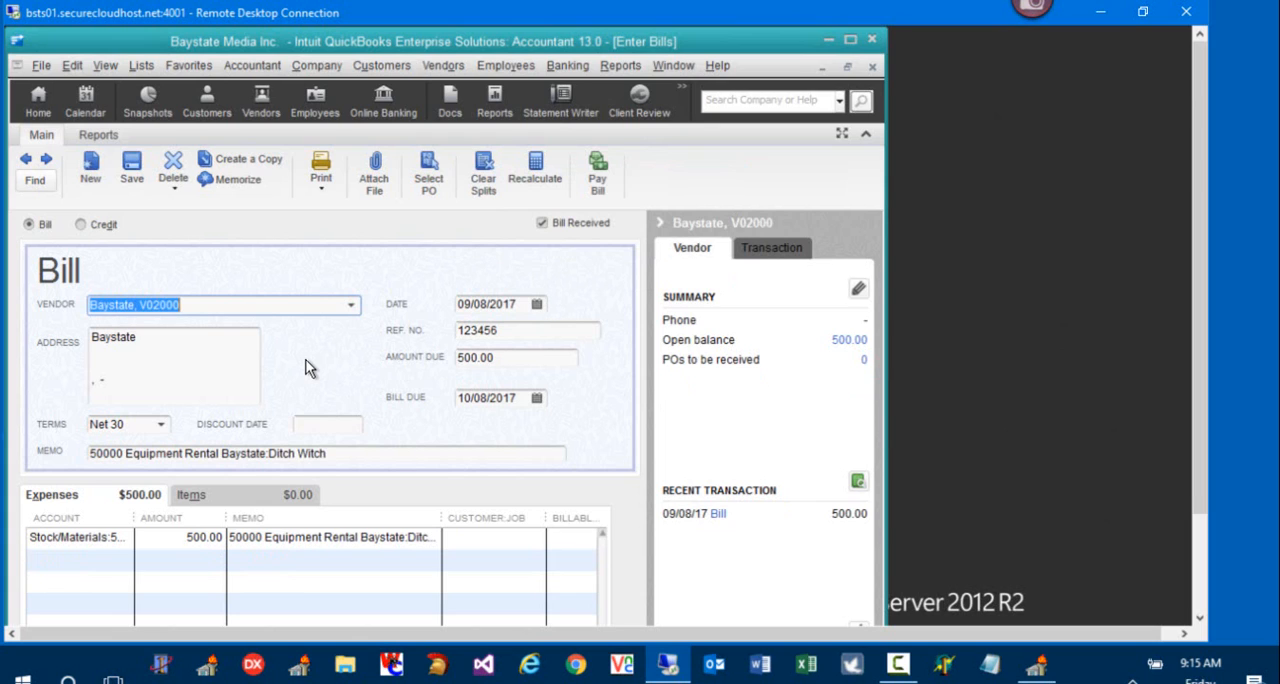
Step: Delete the imported Baystate bill for the Ditch Witch equipment rental and close the bill entry window
key(ctrl+d)
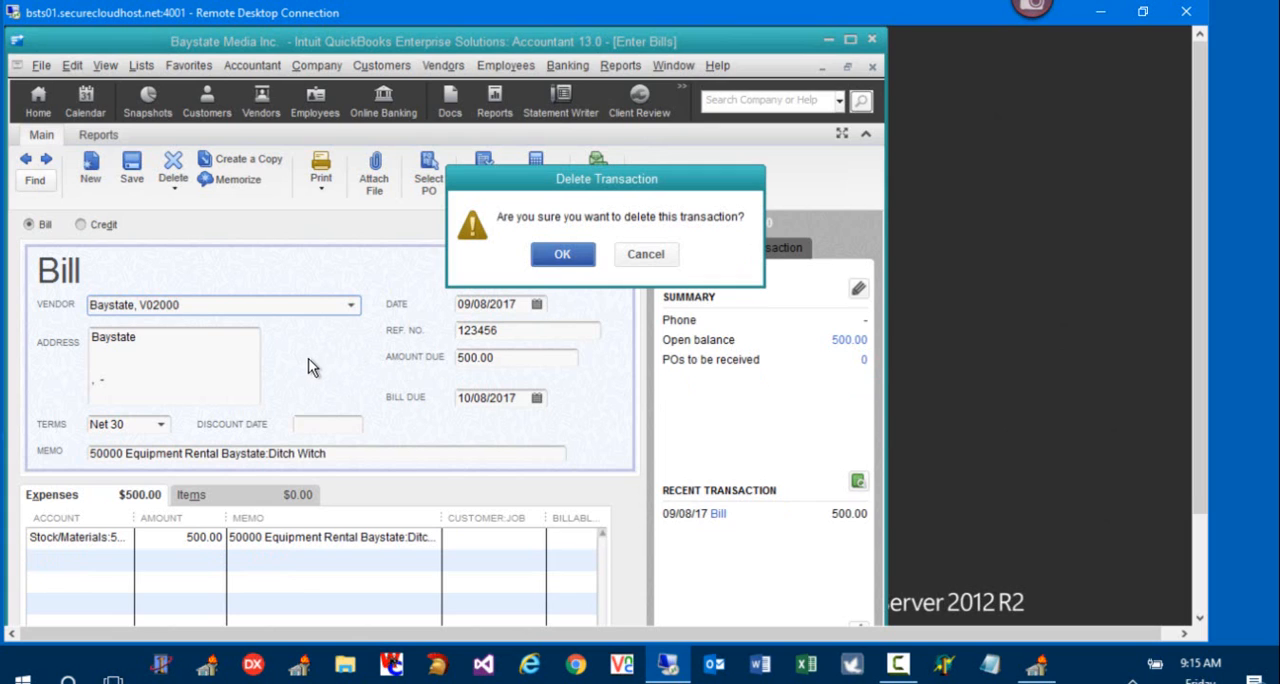
click(562, 256)
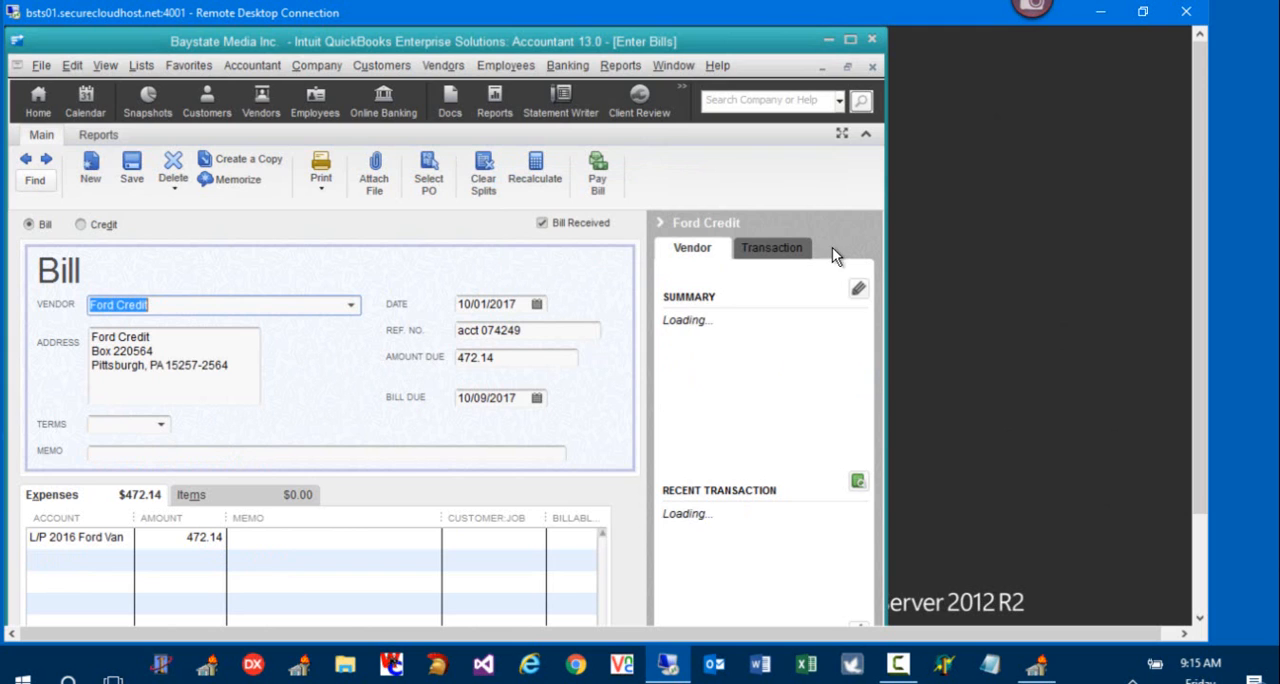
click(872, 67)
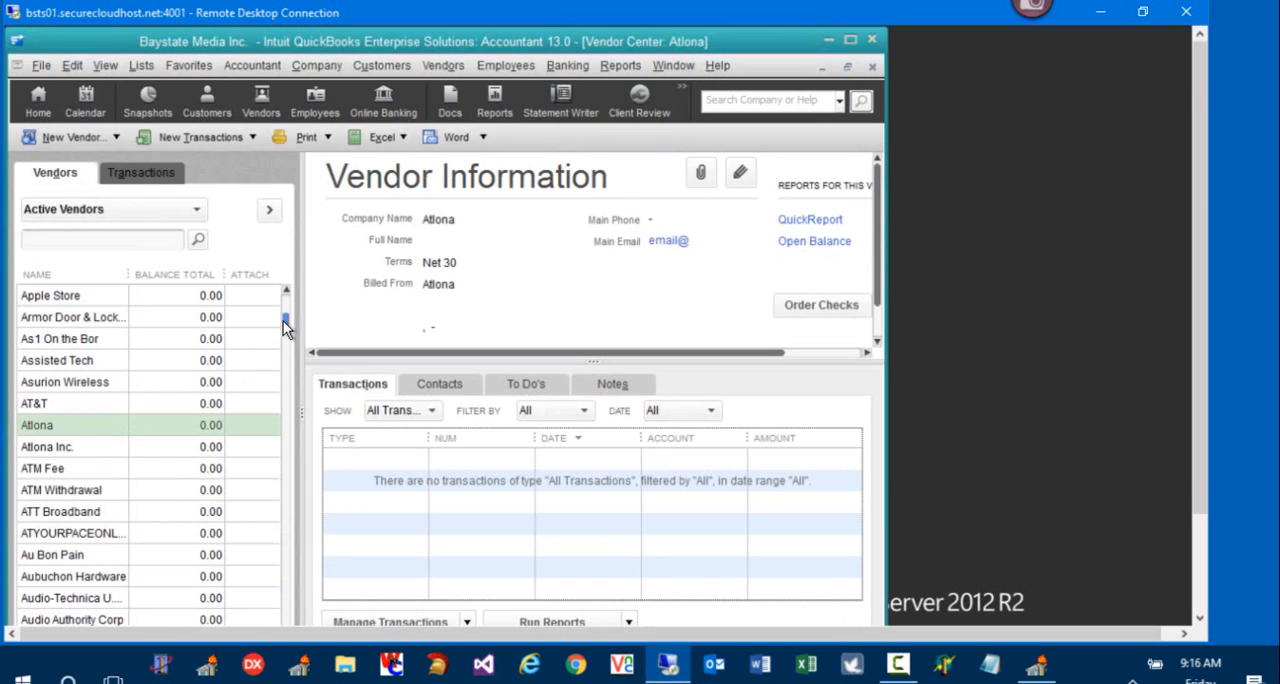
Step: Delete the imported Baystate vendor record listed just below Baystate Media, Inc., and close the Vendor Center
drag(285, 322, 284, 334)
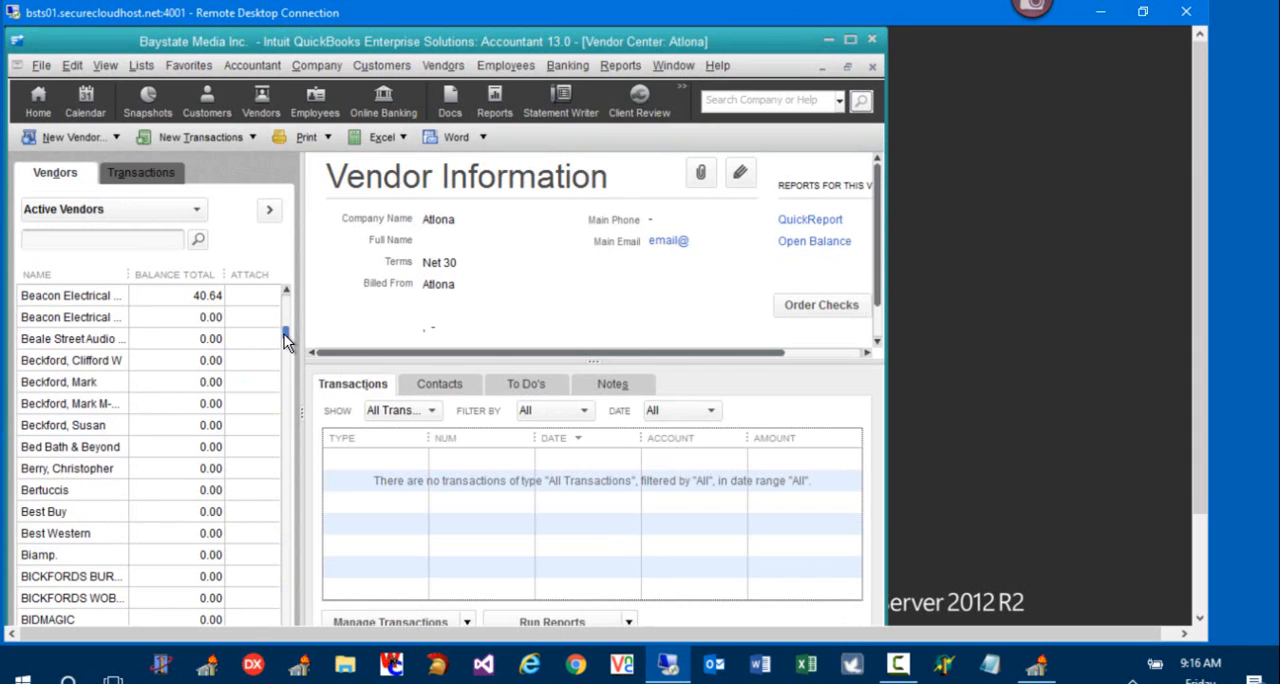
drag(284, 334, 284, 333)
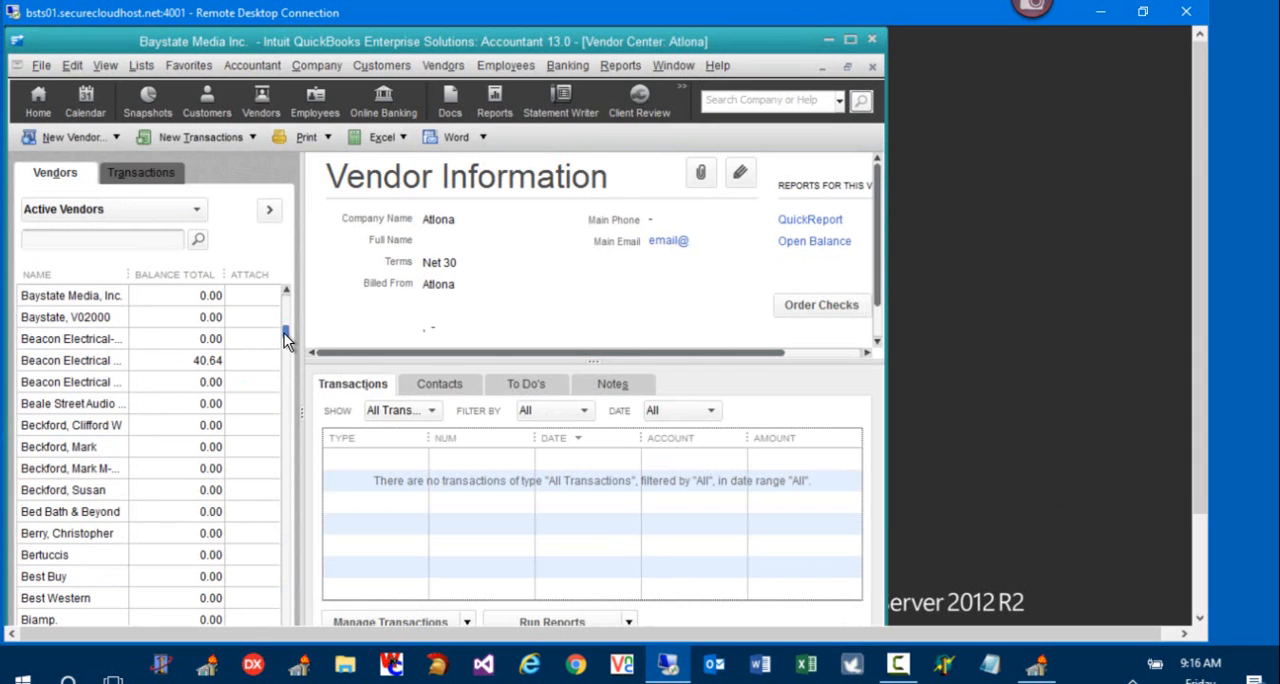
click(95, 303)
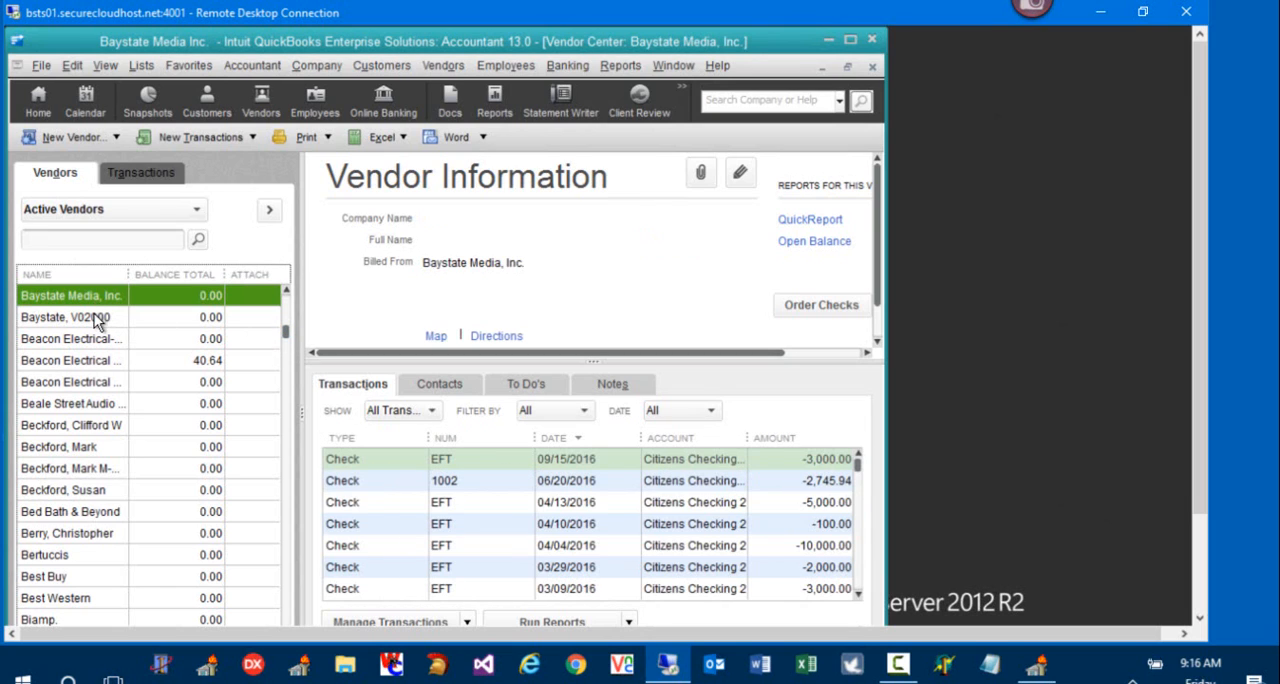
click(95, 317)
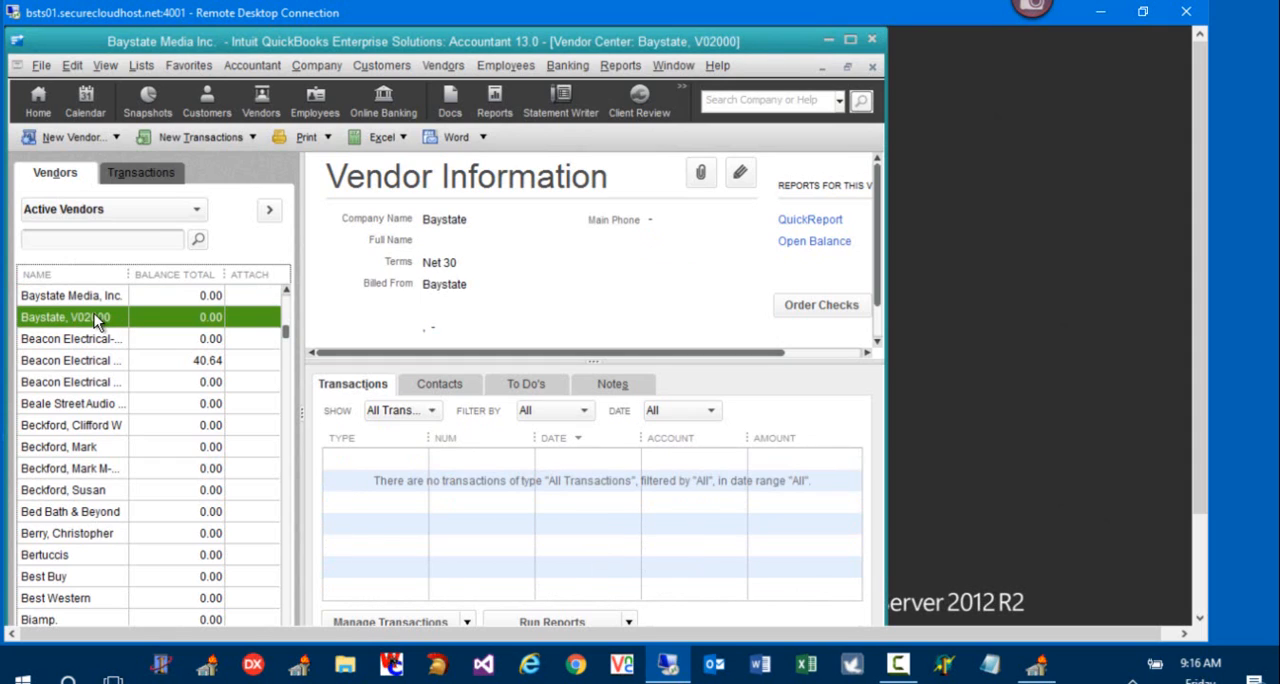
key(ctrl+d)
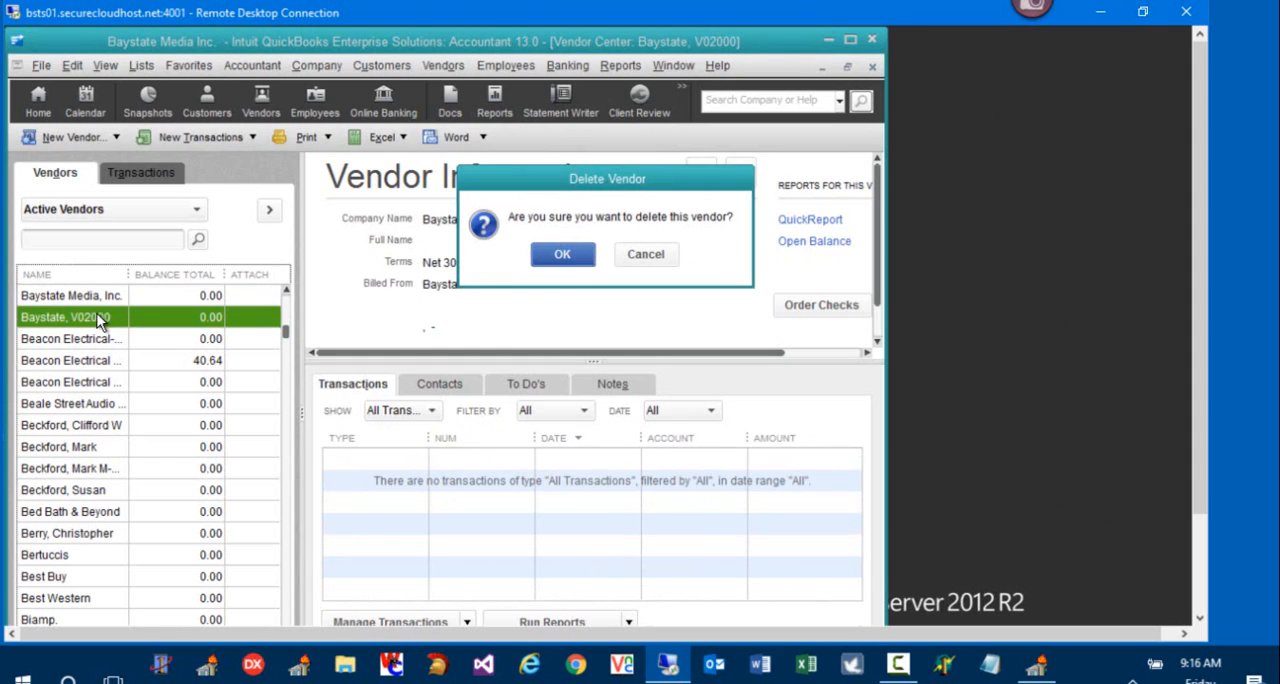
click(561, 255)
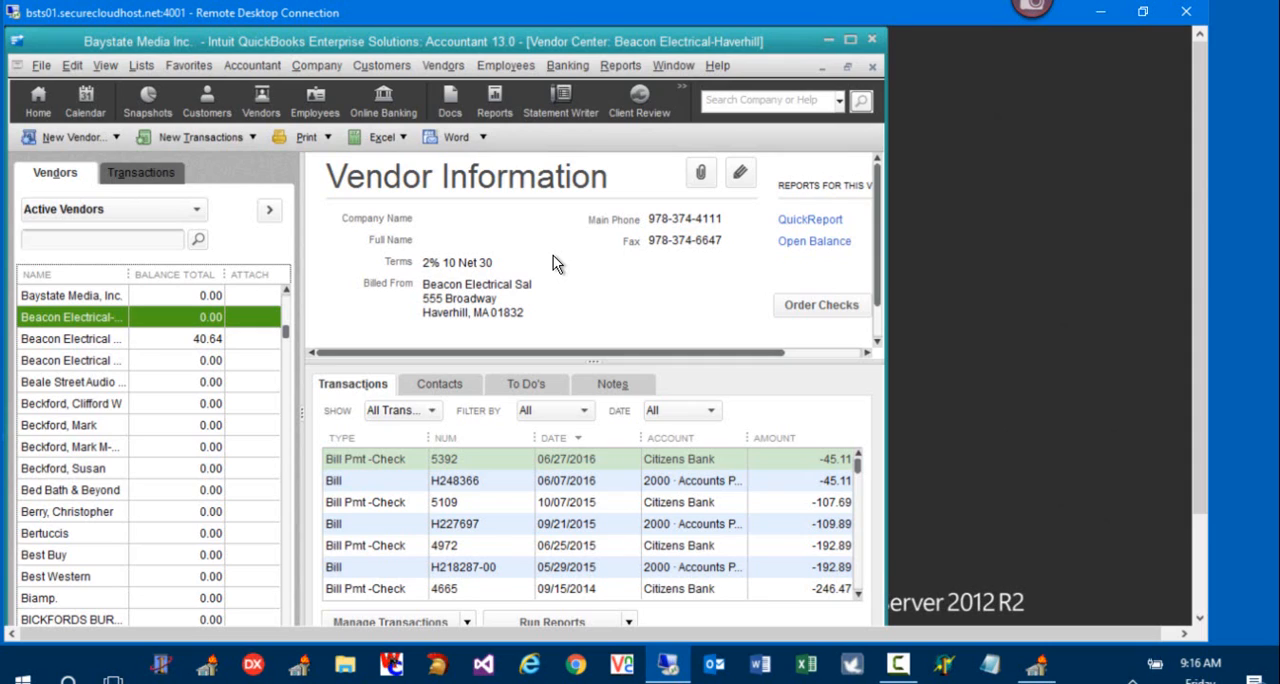
click(872, 67)
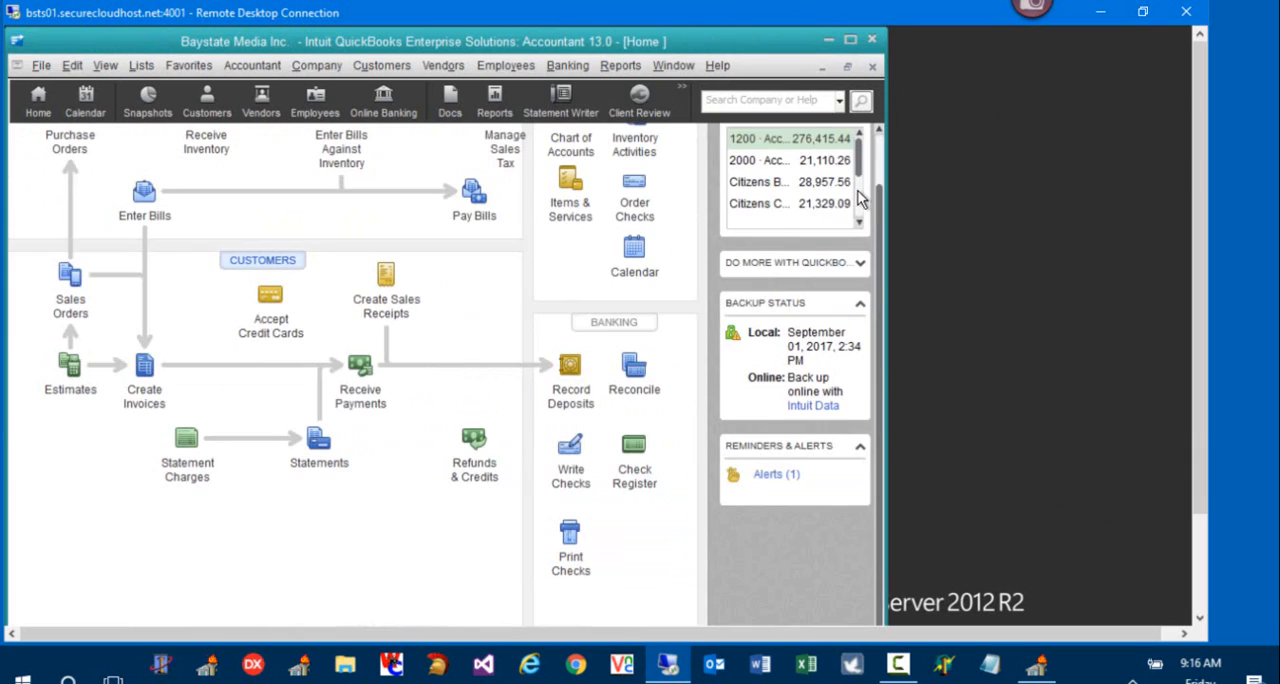
click(958, 665)
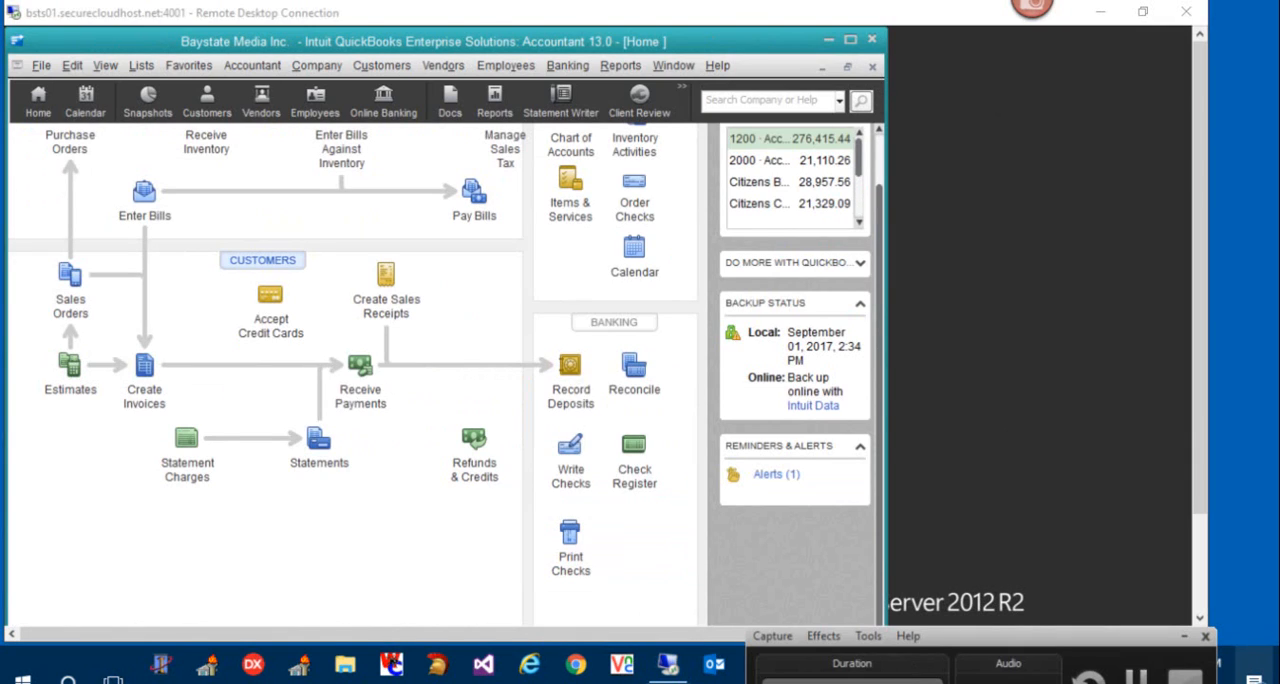